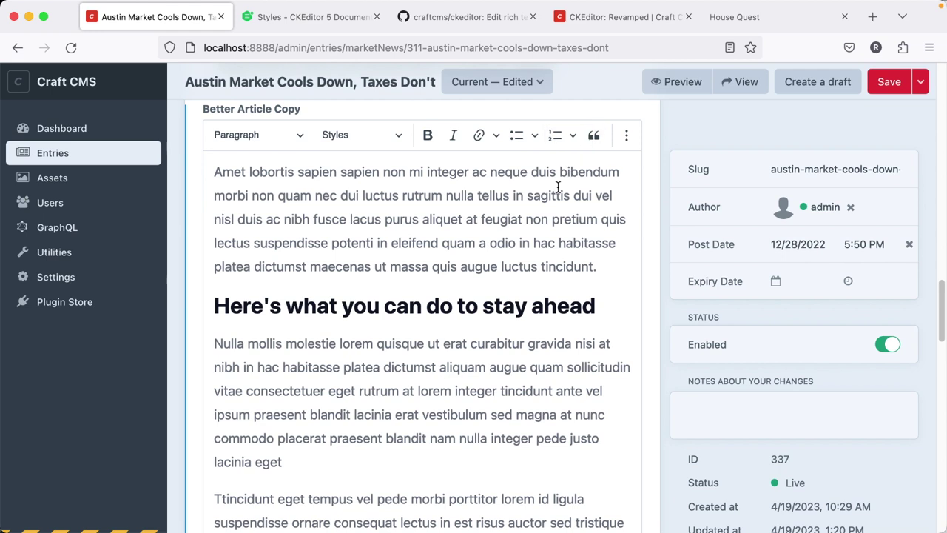
Review the Better Article Copy content of the entry, from the opening paragraphs through the quote and captioned image to the closing callout.
{"action": "scroll", "coordinate": [232, 296], "scroll_direction": "down", "scroll_amount": 10}
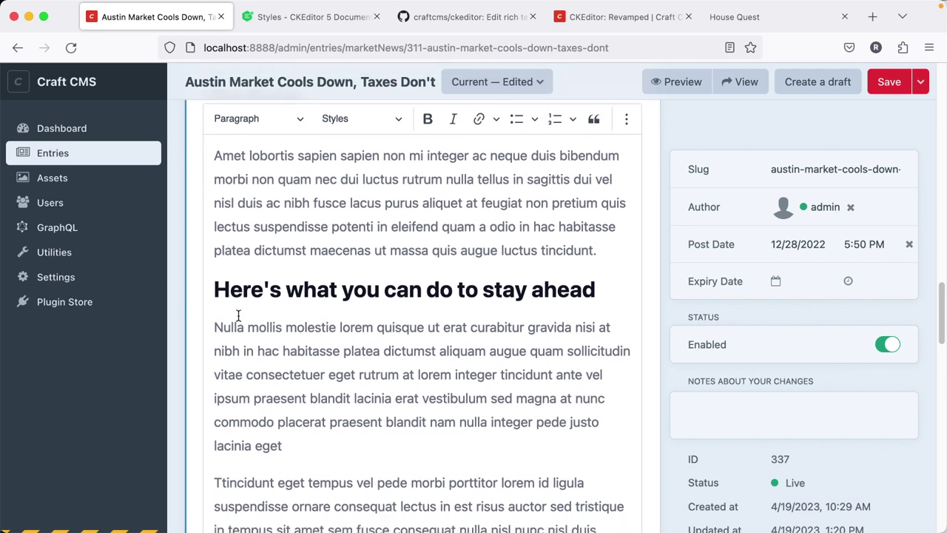
{"action": "scroll", "coordinate": [238, 316], "scroll_direction": "down", "scroll_amount": 10}
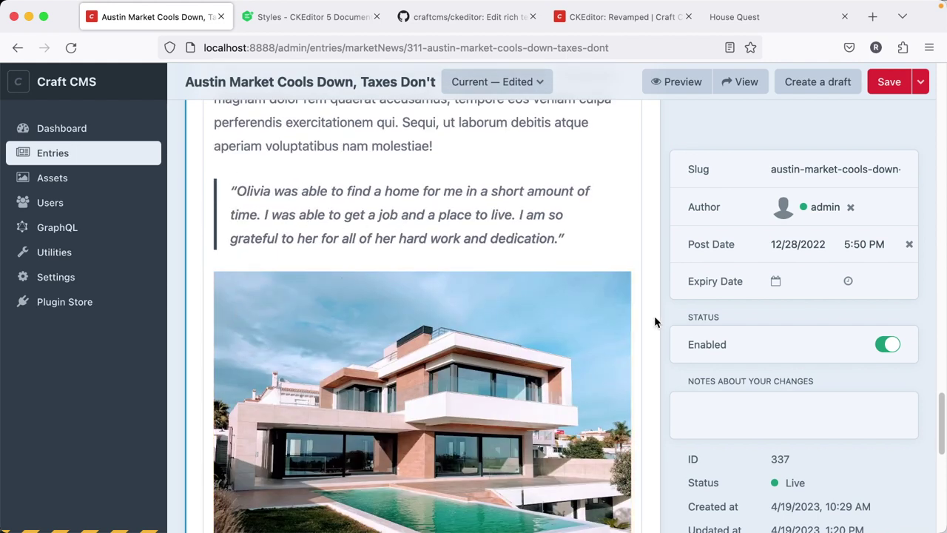
{"action": "scroll", "coordinate": [654, 315], "scroll_direction": "down", "scroll_amount": 7}
{"action": "scroll", "coordinate": [654, 315], "scroll_direction": "down", "scroll_amount": 2}
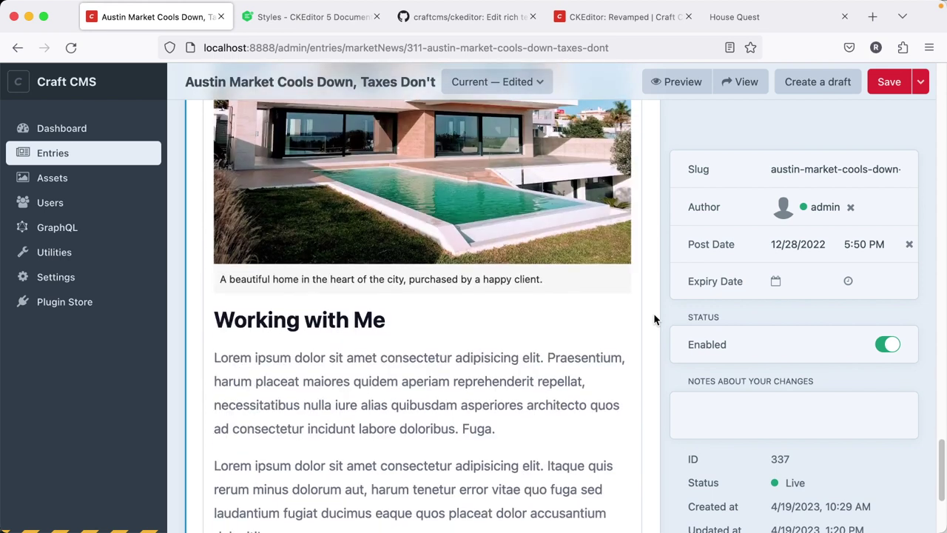
{"action": "scroll", "coordinate": [163, 300], "scroll_direction": "up", "scroll_amount": 2}
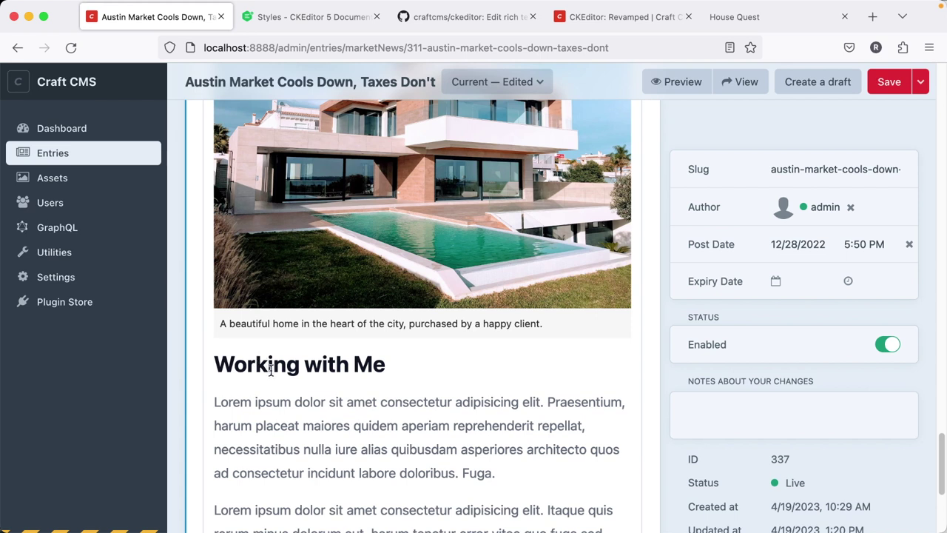
{"action": "scroll", "coordinate": [293, 483], "scroll_direction": "down", "scroll_amount": 5}
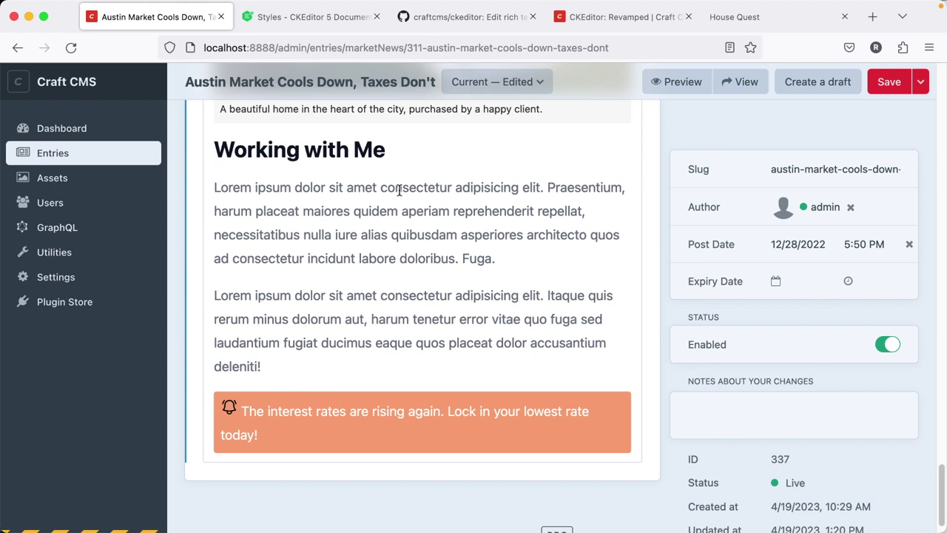
{"action": "scroll", "coordinate": [399, 190], "scroll_direction": "up", "scroll_amount": 15}
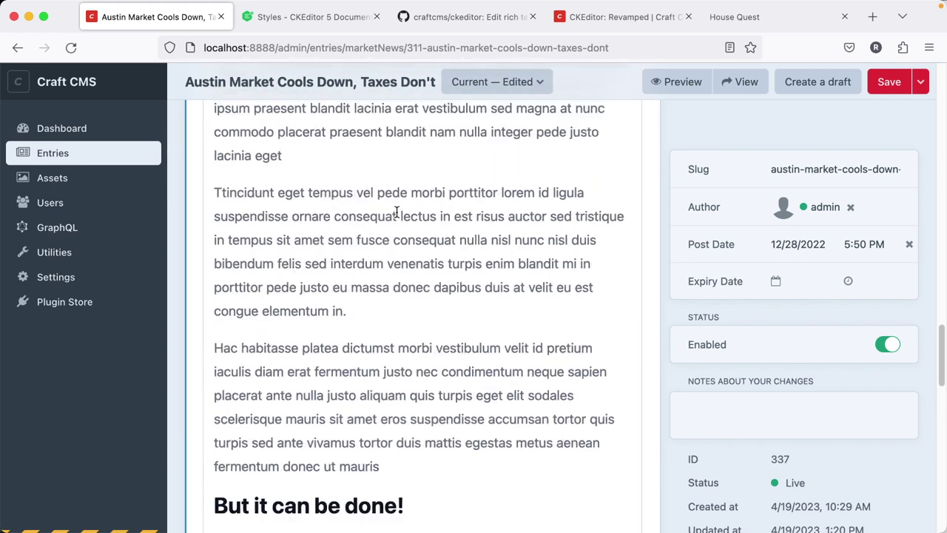
{"action": "scroll", "coordinate": [396, 212], "scroll_direction": "up", "scroll_amount": 10}
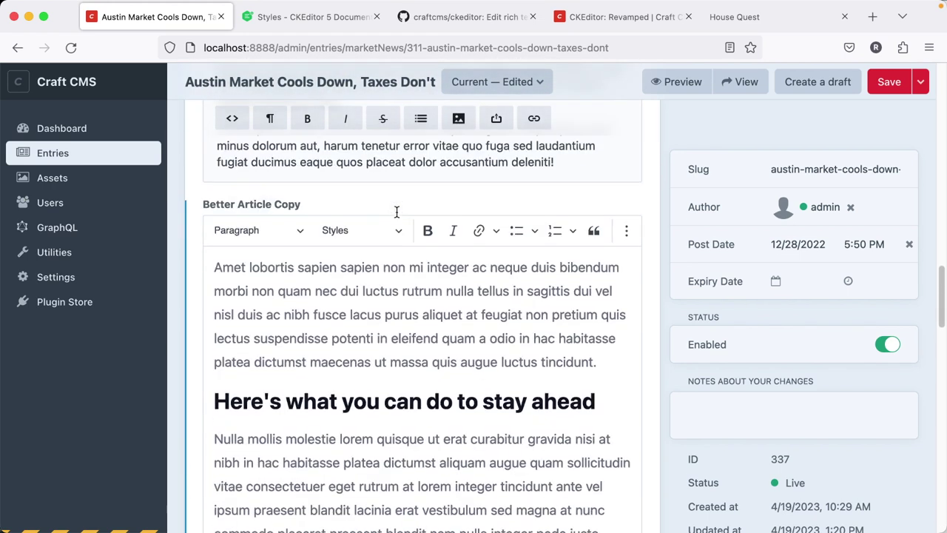
{"action": "scroll", "coordinate": [397, 212], "scroll_direction": "down", "scroll_amount": 4}
{"action": "scroll", "coordinate": [393, 209], "scroll_direction": "up", "scroll_amount": 2}
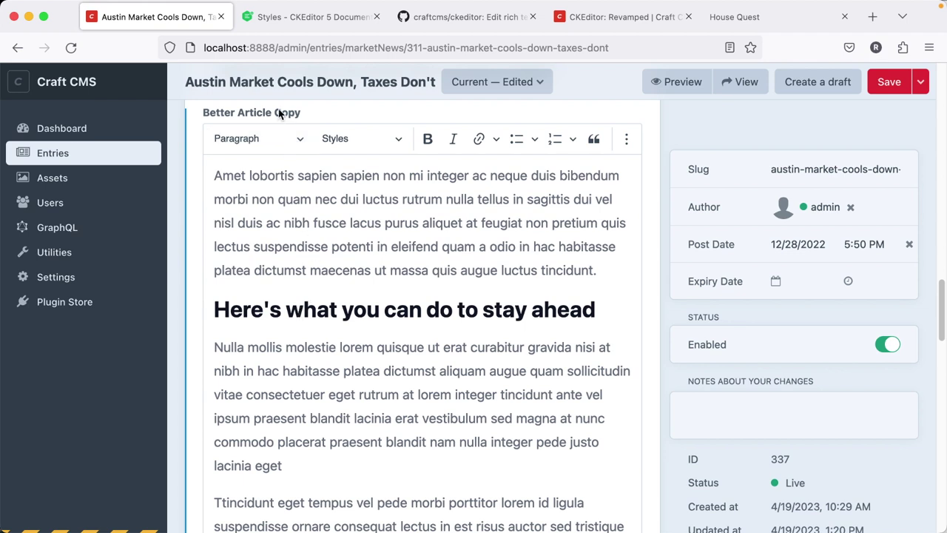
Switch to the CKEditor 5 Styles documentation and go to its Demo section.
{"action": "left_click", "coordinate": [310, 20]}
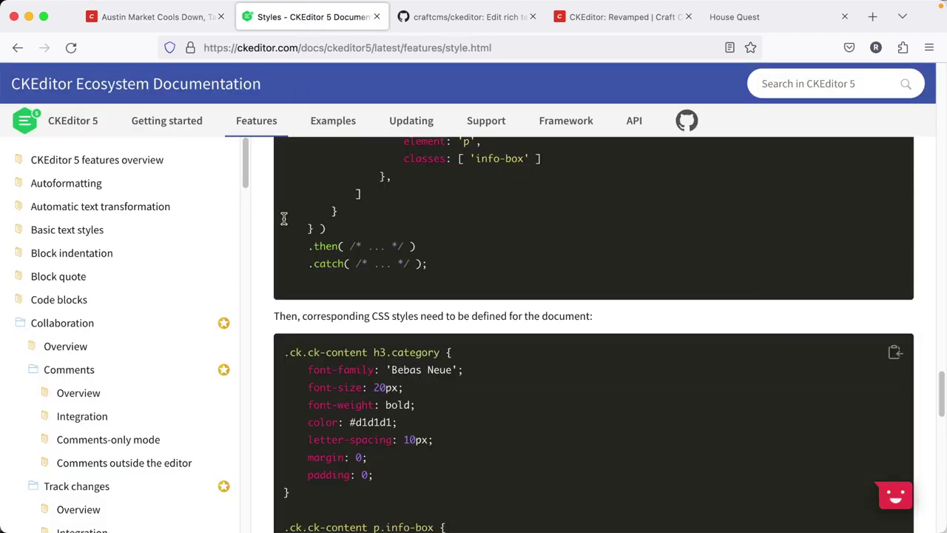
{"action": "scroll", "coordinate": [296, 347], "scroll_direction": "up", "scroll_amount": 10}
{"action": "scroll", "coordinate": [296, 347], "scroll_direction": "up", "scroll_amount": 15}
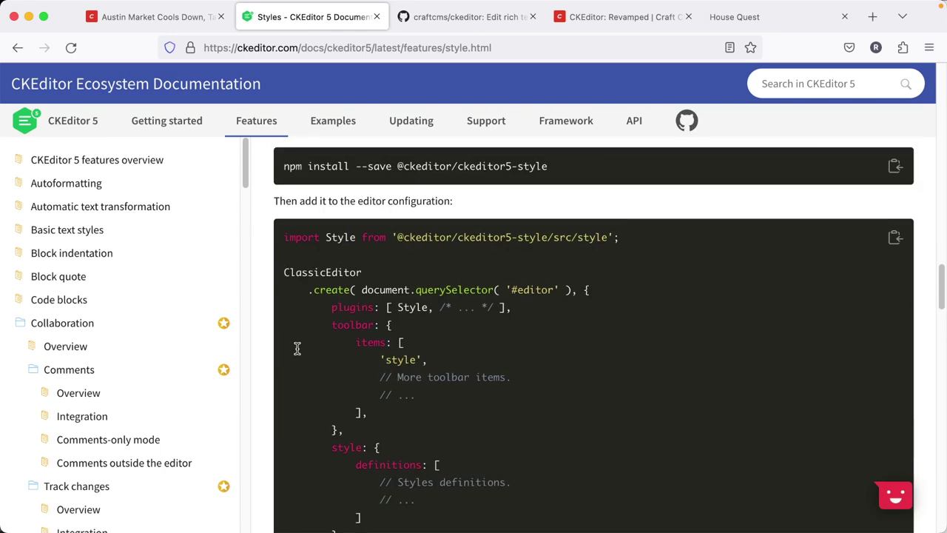
{"action": "scroll", "coordinate": [297, 350], "scroll_direction": "down", "scroll_amount": 5}
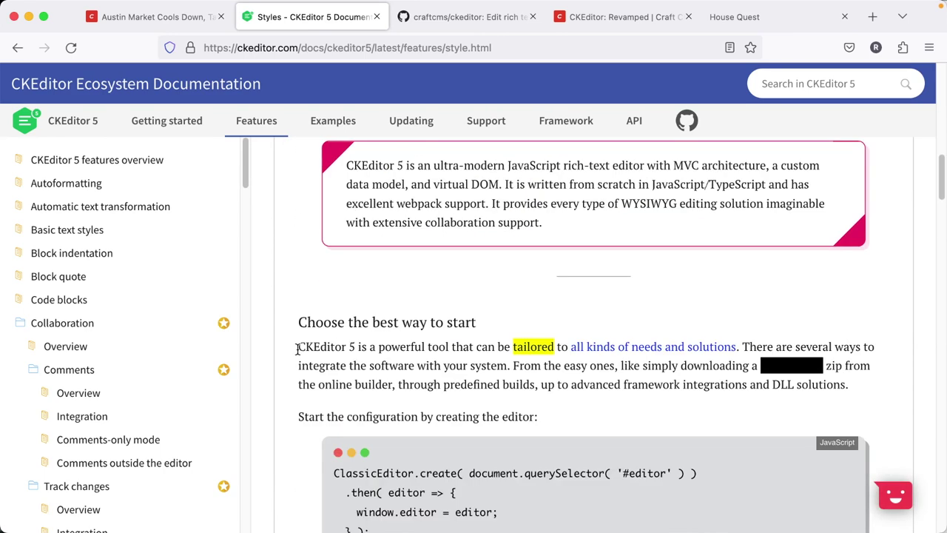
{"action": "scroll", "coordinate": [298, 351], "scroll_direction": "up", "scroll_amount": 8}
{"action": "scroll", "coordinate": [300, 353], "scroll_direction": "up", "scroll_amount": 5}
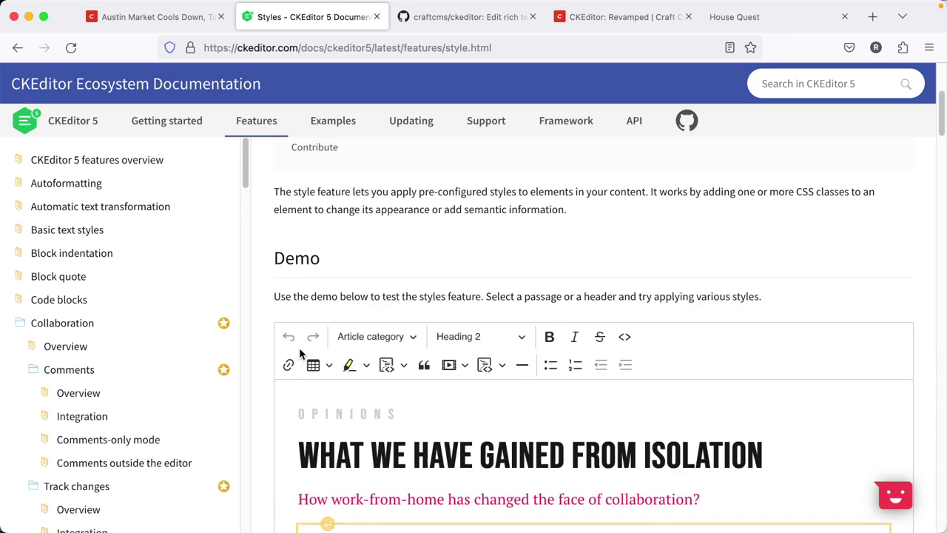
Examine the styled title, pull quote and info box in the documentation's demo editor.
{"action": "scroll", "coordinate": [302, 353], "scroll_direction": "down", "scroll_amount": 6}
{"action": "double_click", "coordinate": [592, 214]}
{"action": "scroll", "coordinate": [740, 326], "scroll_direction": "down", "scroll_amount": 2}
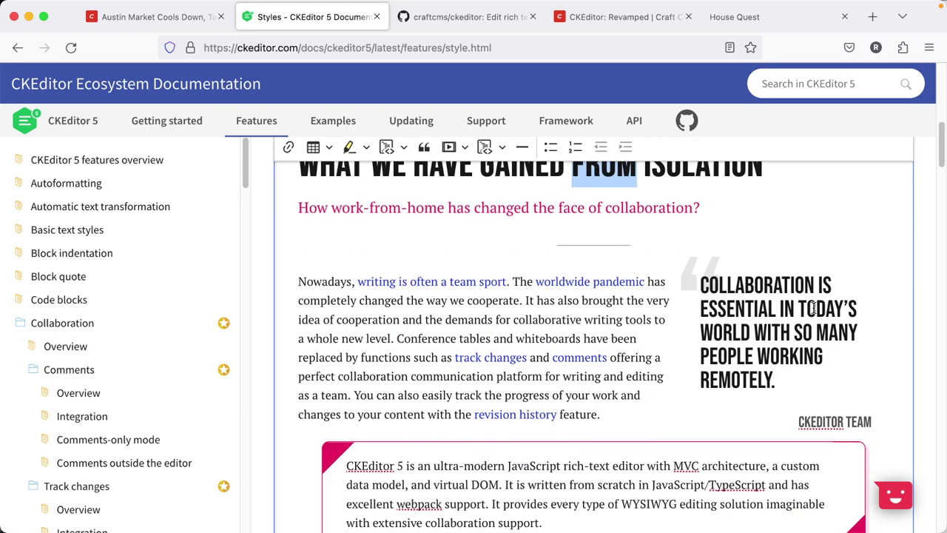
{"action": "left_click", "coordinate": [392, 318]}
{"action": "scroll", "coordinate": [792, 386], "scroll_direction": "down", "scroll_amount": 5}
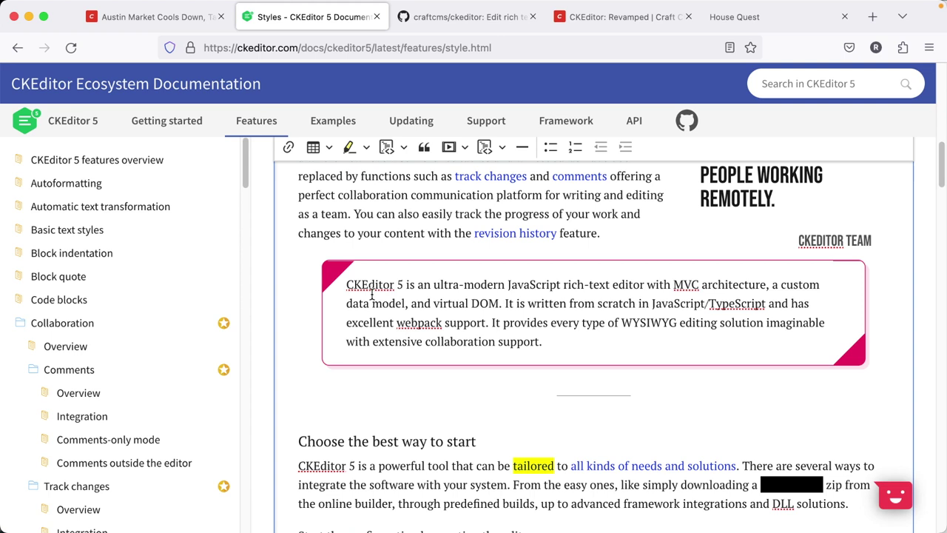
{"action": "scroll", "coordinate": [372, 294], "scroll_direction": "up", "scroll_amount": 7}
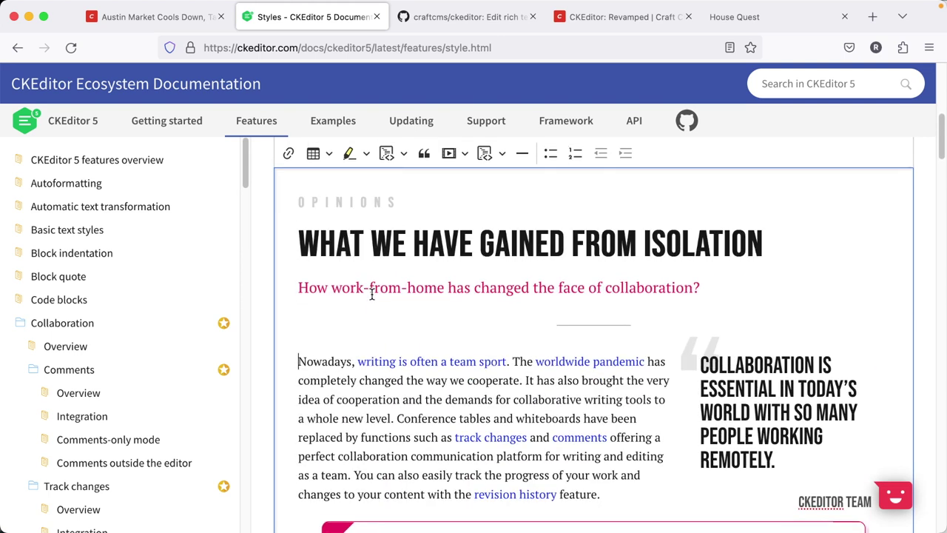
{"action": "scroll", "coordinate": [372, 295], "scroll_direction": "up", "scroll_amount": 3}
{"action": "scroll", "coordinate": [372, 294], "scroll_direction": "up", "scroll_amount": 1}
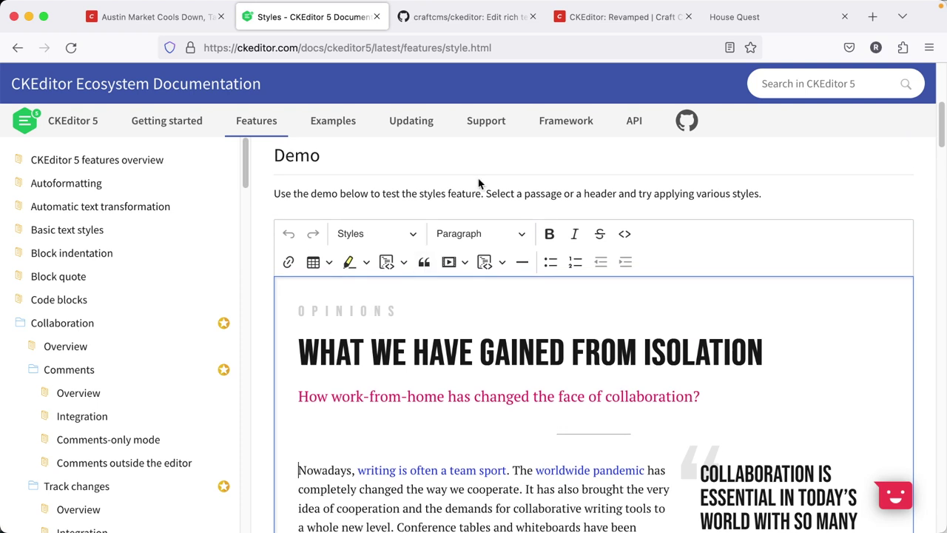
Return to Craft CMS and open the Richer Text field's settings.
{"action": "left_click", "coordinate": [174, 17]}
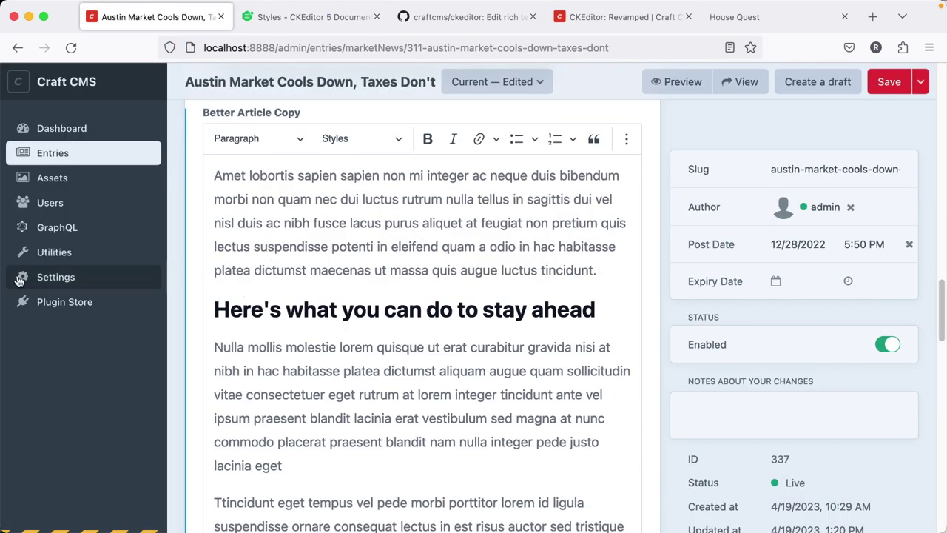
{"action": "left_click", "coordinate": [55, 285]}
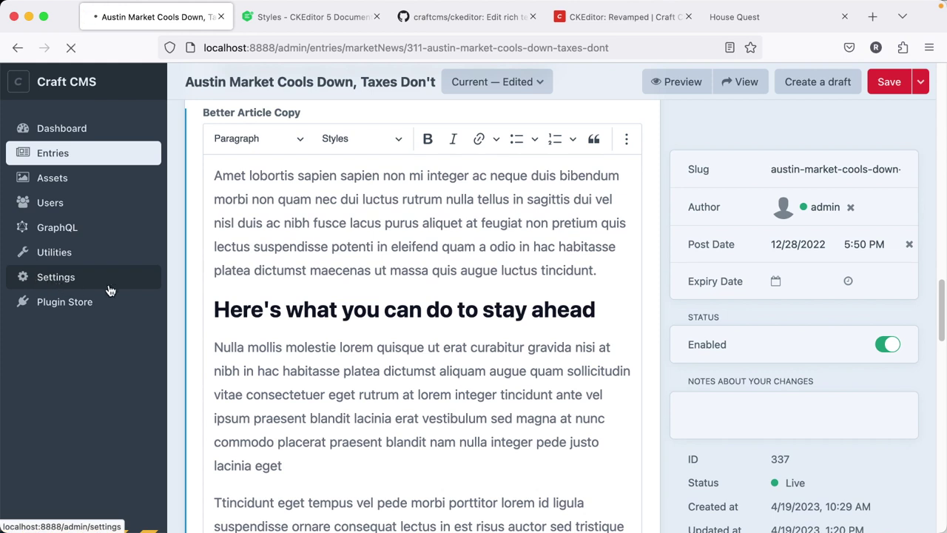
{"action": "scroll", "coordinate": [427, 403], "scroll_direction": "down", "scroll_amount": 1}
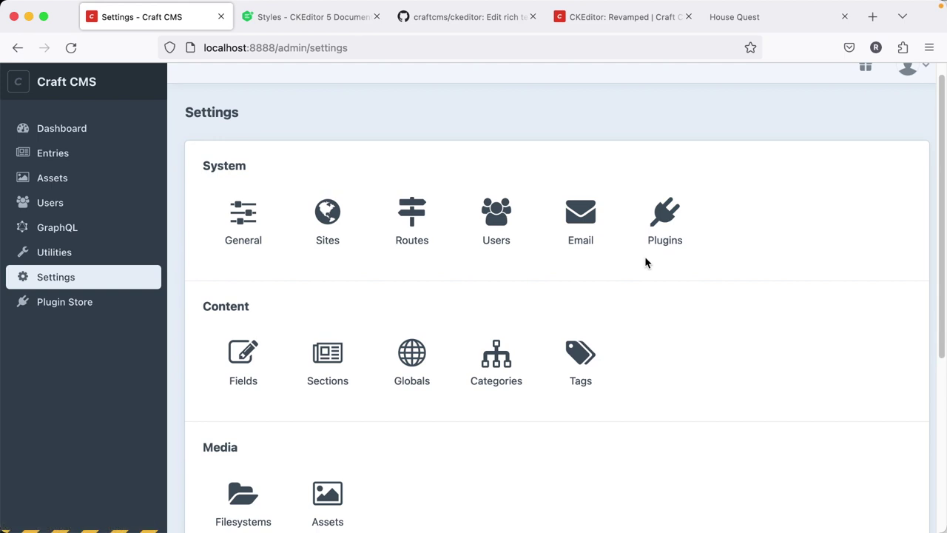
{"action": "left_click", "coordinate": [243, 351]}
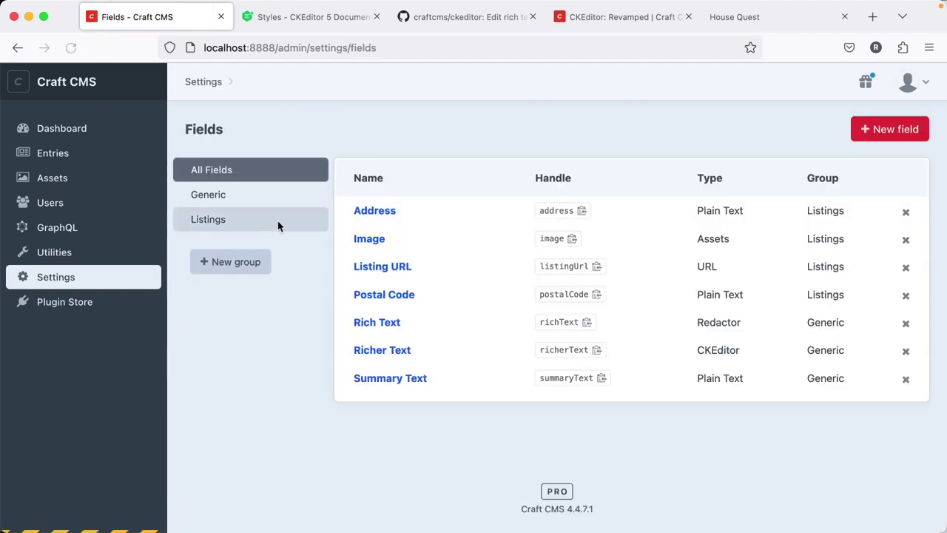
{"action": "left_click", "coordinate": [399, 355]}
{"action": "scroll", "coordinate": [421, 385], "scroll_direction": "down", "scroll_amount": 2}
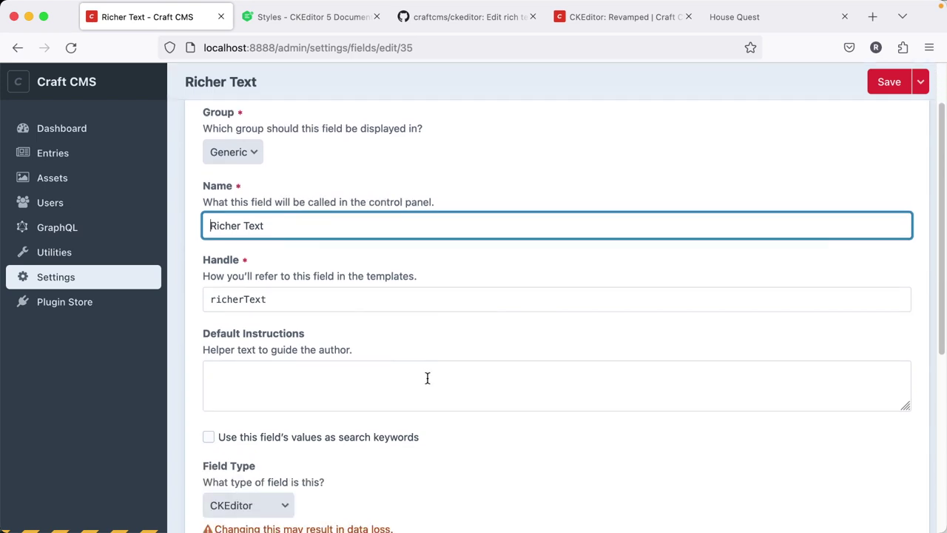
Check the CKEditor Config choices available for the Richer Text field, then return to the Craft settings overview.
{"action": "scroll", "coordinate": [427, 378], "scroll_direction": "down", "scroll_amount": 5}
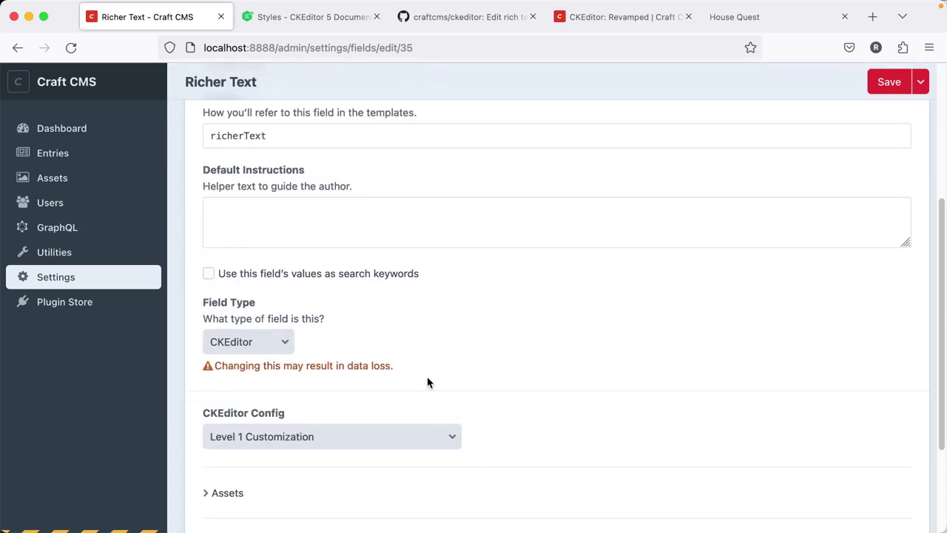
{"action": "scroll", "coordinate": [427, 382], "scroll_direction": "down", "scroll_amount": 3}
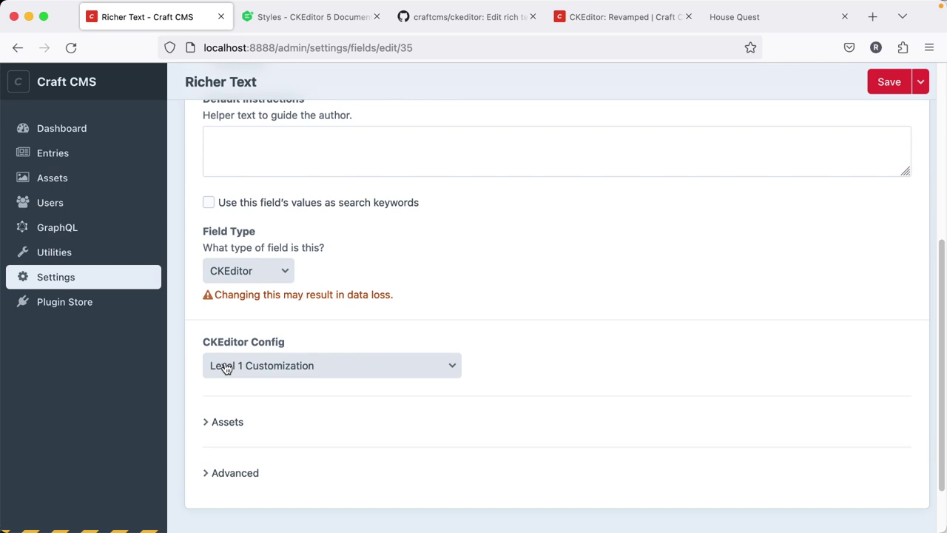
{"action": "left_click", "coordinate": [382, 365]}
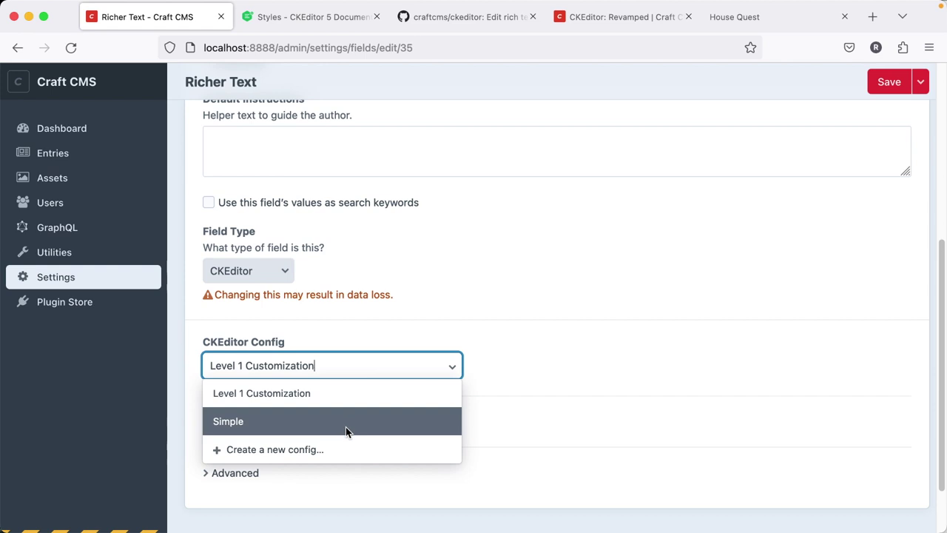
{"action": "left_click", "coordinate": [543, 260]}
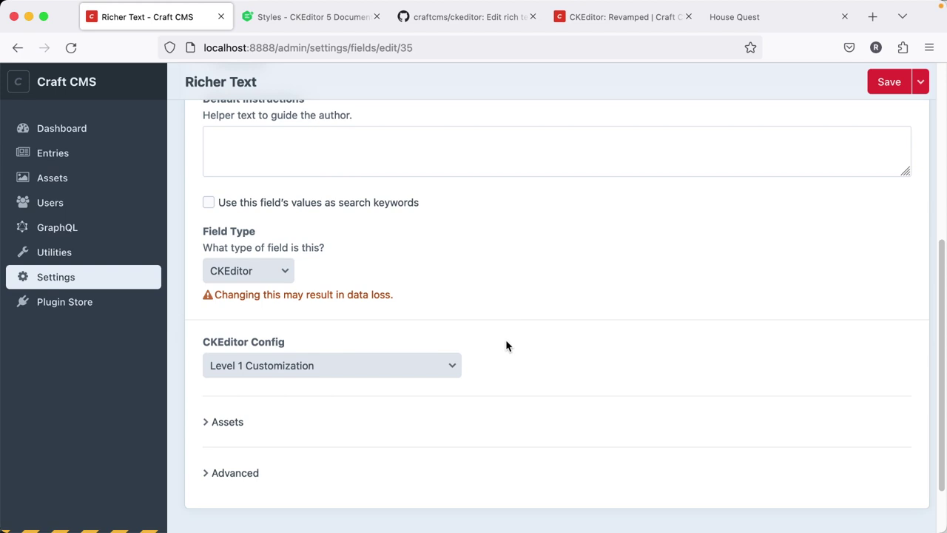
{"action": "scroll", "coordinate": [513, 361], "scroll_direction": "down", "scroll_amount": 2}
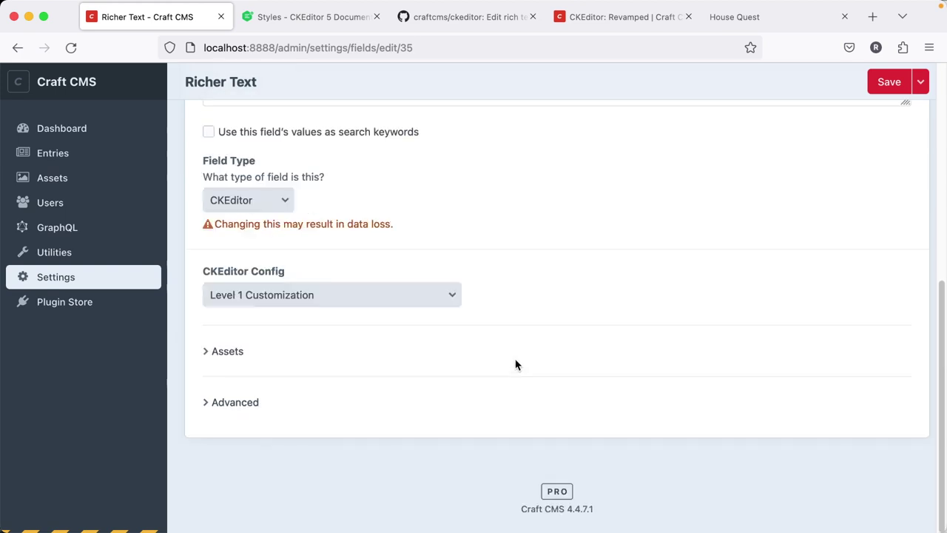
{"action": "scroll", "coordinate": [516, 363], "scroll_direction": "up", "scroll_amount": 4}
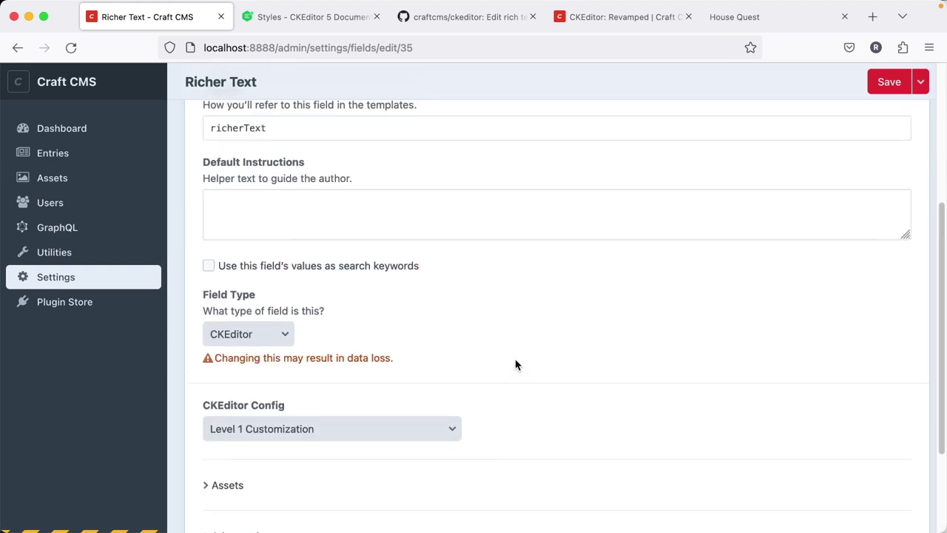
{"action": "left_click", "coordinate": [65, 281]}
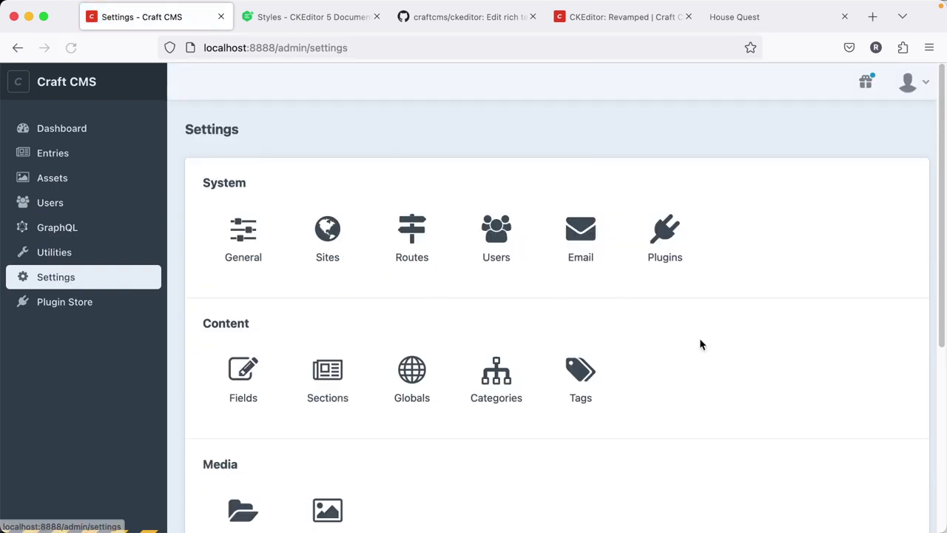
{"action": "scroll", "coordinate": [679, 259], "scroll_direction": "down", "scroll_amount": 1}
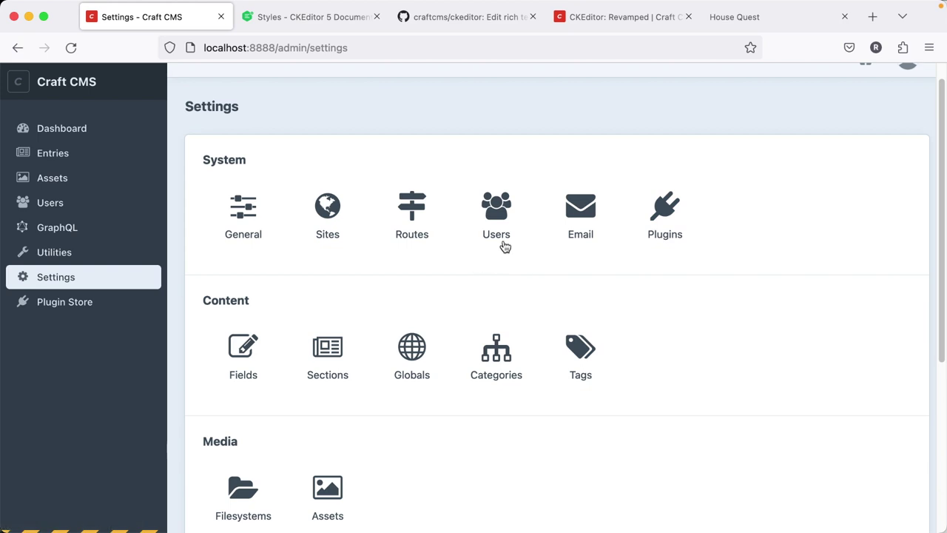
Switch to the code editor and run make composer update in the Local terminal of house-quest-test-build.
{"action": "key", "text": "super+Tab"}
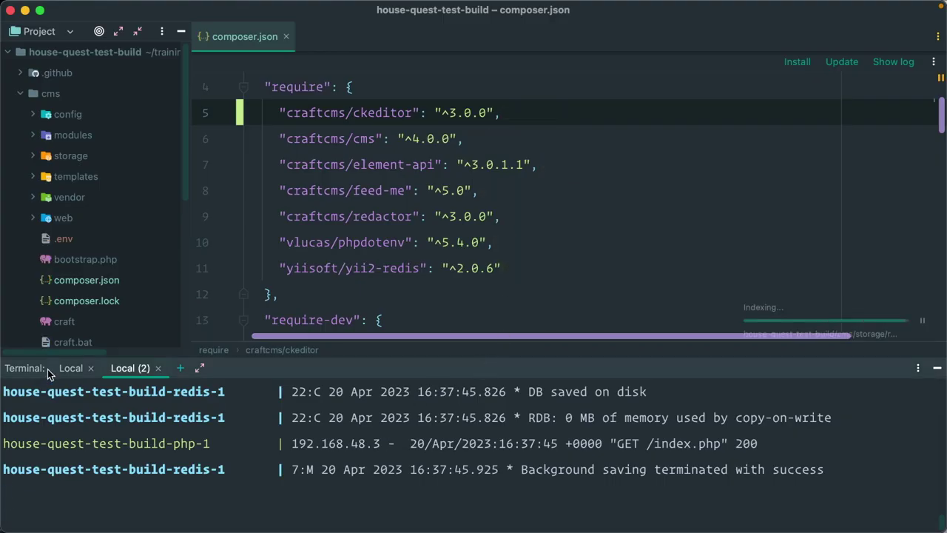
{"action": "left_click", "coordinate": [70, 368]}
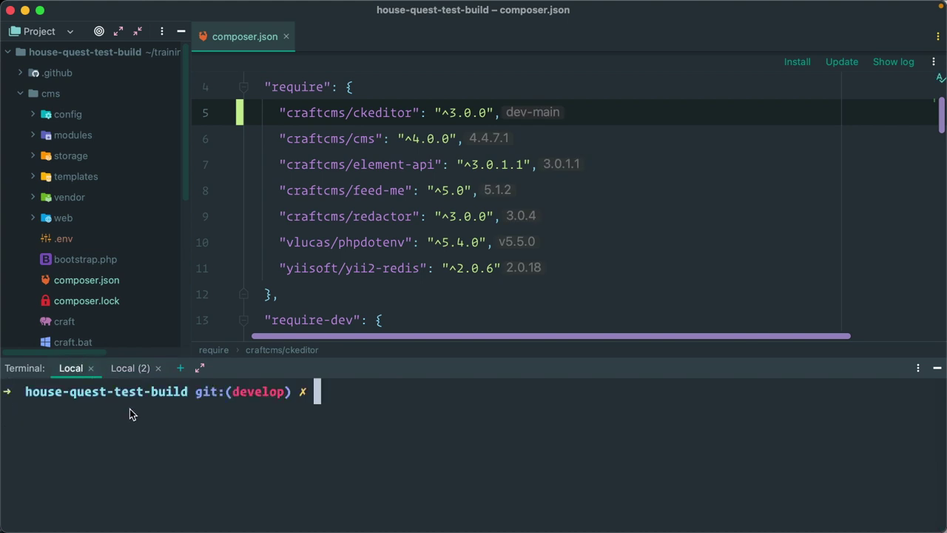
{"action": "scroll", "coordinate": [80, 316], "scroll_direction": "down", "scroll_amount": 5}
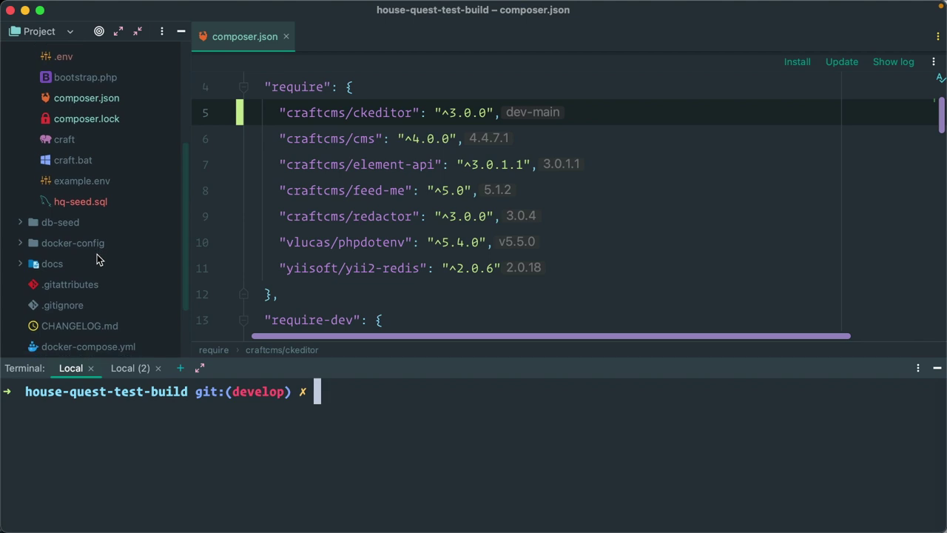
{"action": "scroll", "coordinate": [97, 254], "scroll_direction": "down", "scroll_amount": 2}
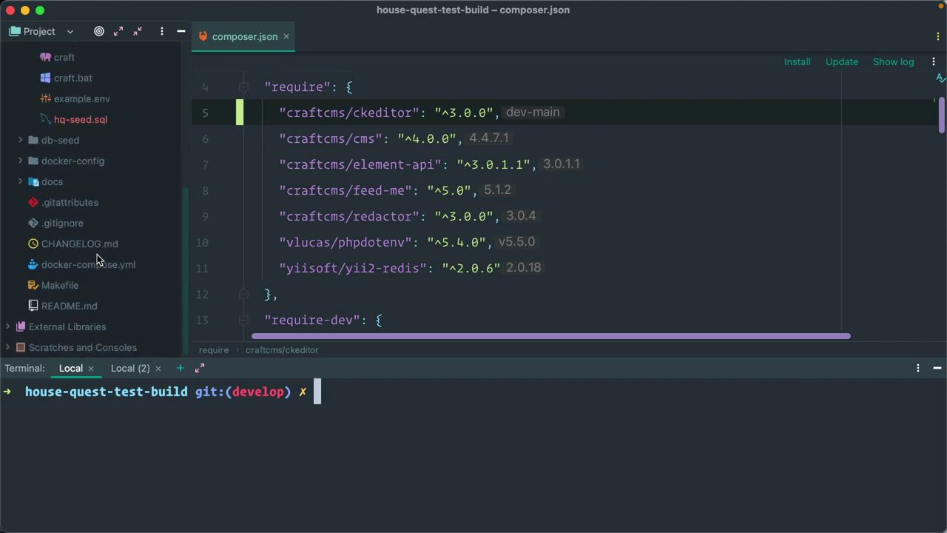
{"action": "scroll", "coordinate": [97, 253], "scroll_direction": "up", "scroll_amount": 6}
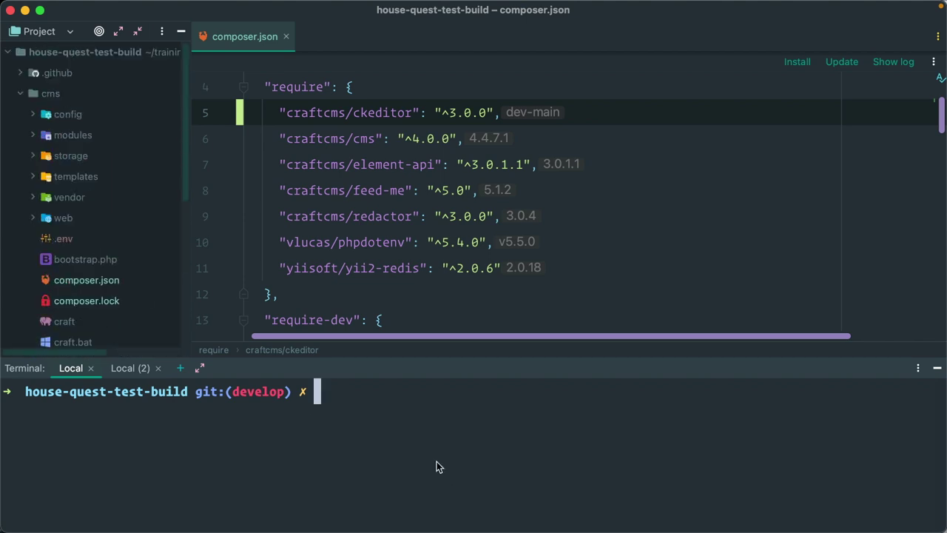
{"action": "type", "text": "make compos"}
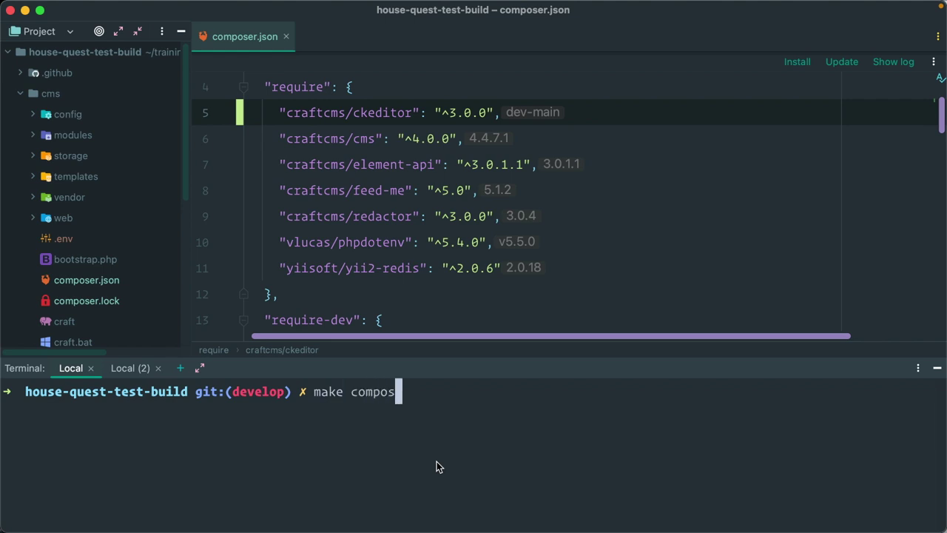
{"action": "type", "text": "er update"}
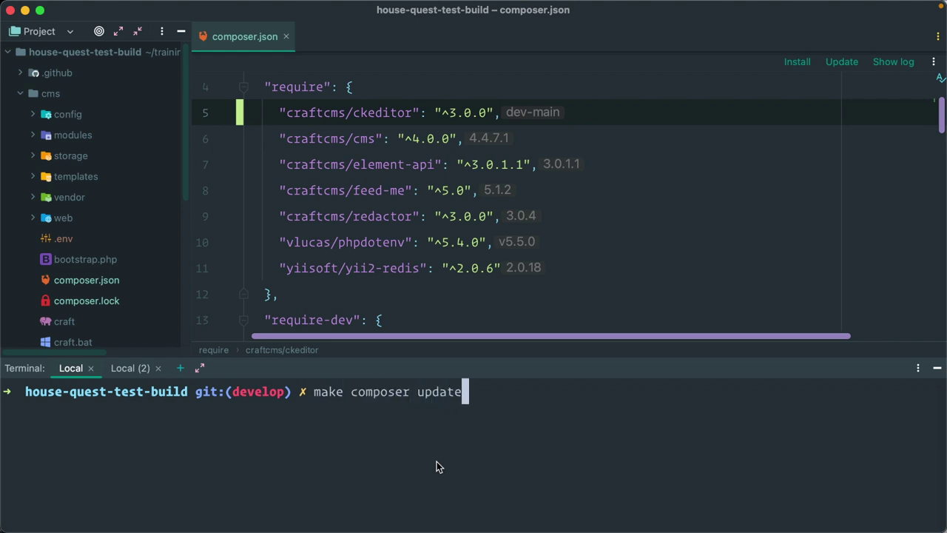
{"action": "key", "text": "Return"}
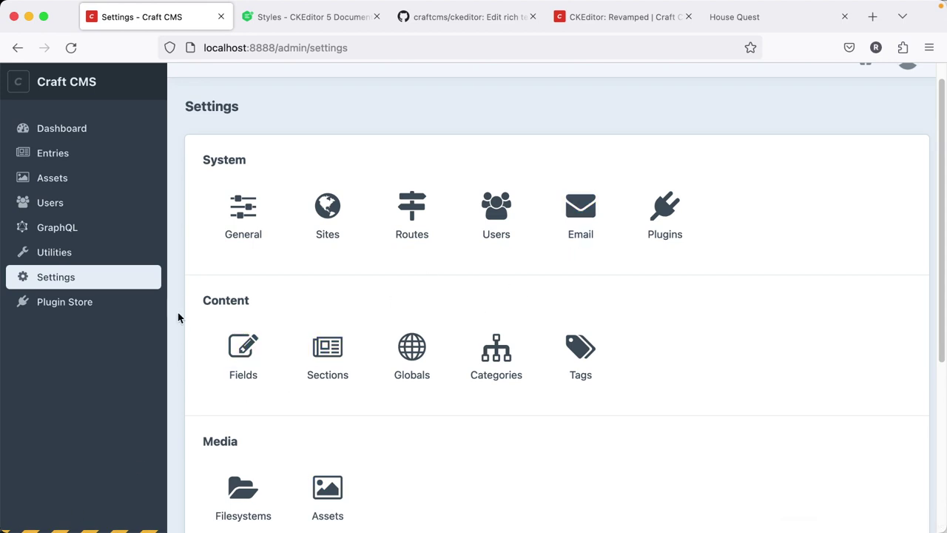
Open the Richer Text field's settings in Craft CMS and check its CKEditor Config choices and word count option.
{"action": "left_click", "coordinate": [252, 349]}
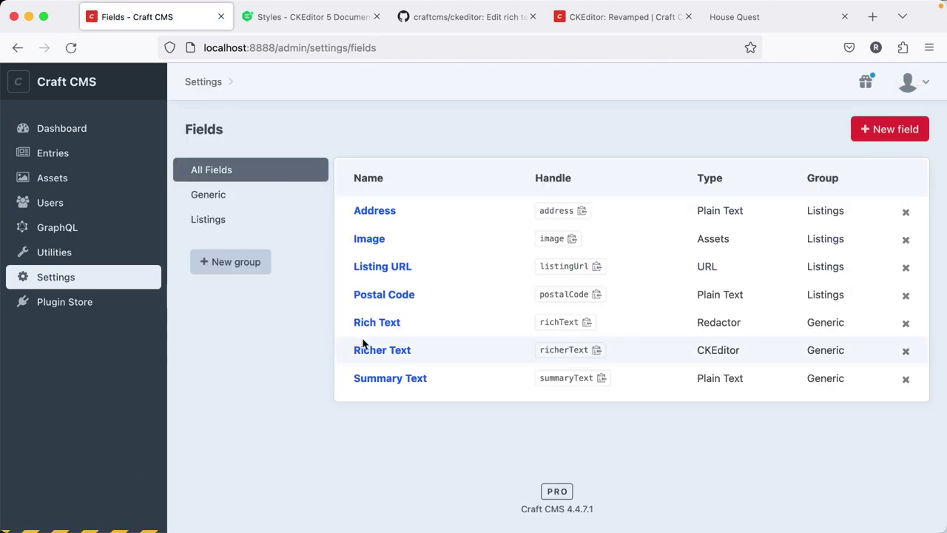
{"action": "left_click", "coordinate": [370, 350]}
{"action": "scroll", "coordinate": [352, 369], "scroll_direction": "down", "scroll_amount": 10}
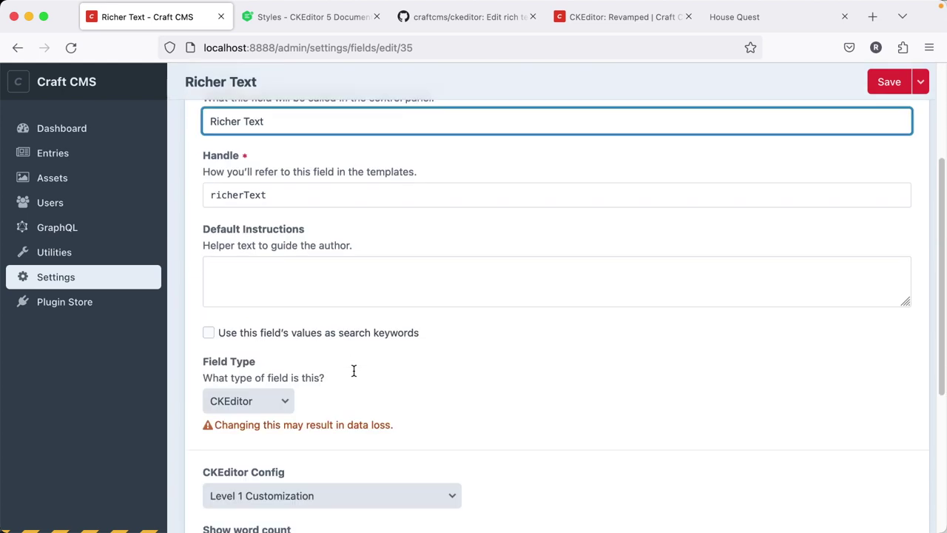
{"action": "left_click", "coordinate": [213, 338]}
{"action": "left_click", "coordinate": [293, 281]}
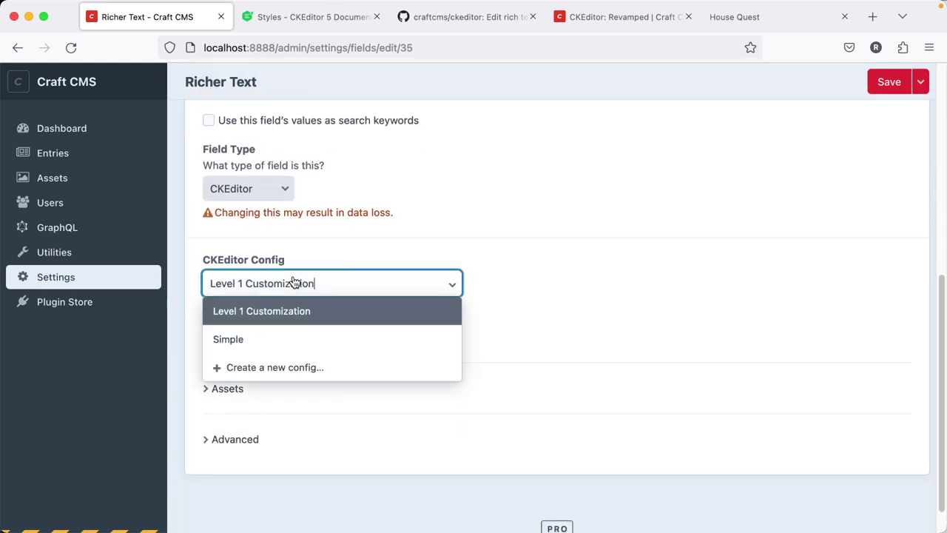
{"action": "left_click", "coordinate": [284, 249]}
{"action": "left_click", "coordinate": [287, 292]}
{"action": "left_click", "coordinate": [554, 298]}
{"action": "scroll", "coordinate": [414, 388], "scroll_direction": "down", "scroll_amount": 1}
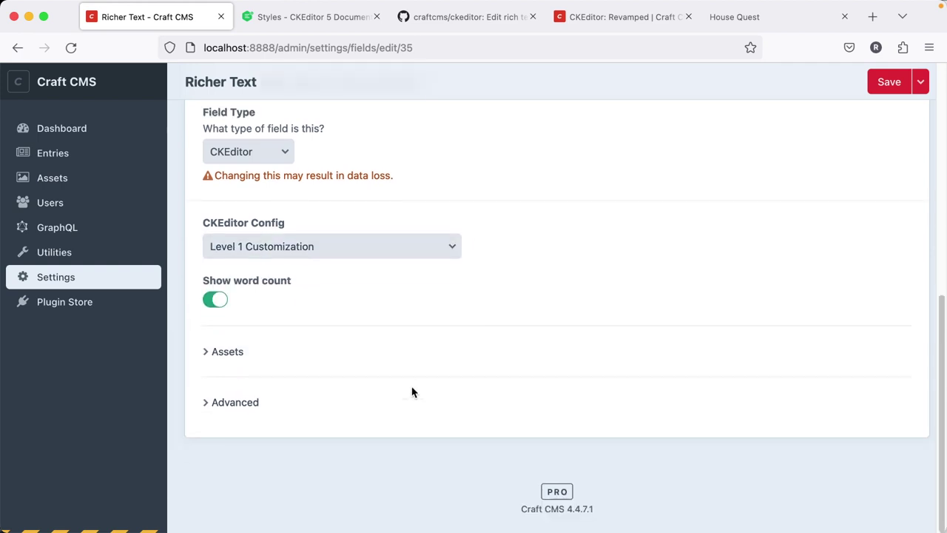
Expand the Richer Text field's Assets and Advanced settings to view their options.
{"action": "left_click", "coordinate": [210, 354]}
{"action": "scroll", "coordinate": [344, 364], "scroll_direction": "down", "scroll_amount": 5}
{"action": "scroll", "coordinate": [345, 369], "scroll_direction": "down", "scroll_amount": 2}
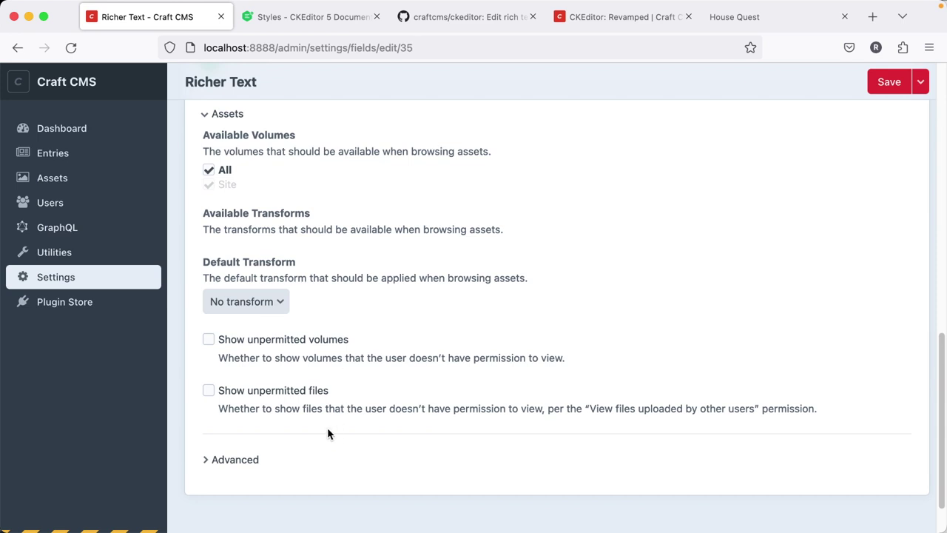
{"action": "left_click", "coordinate": [207, 459]}
{"action": "scroll", "coordinate": [254, 431], "scroll_direction": "down", "scroll_amount": 5}
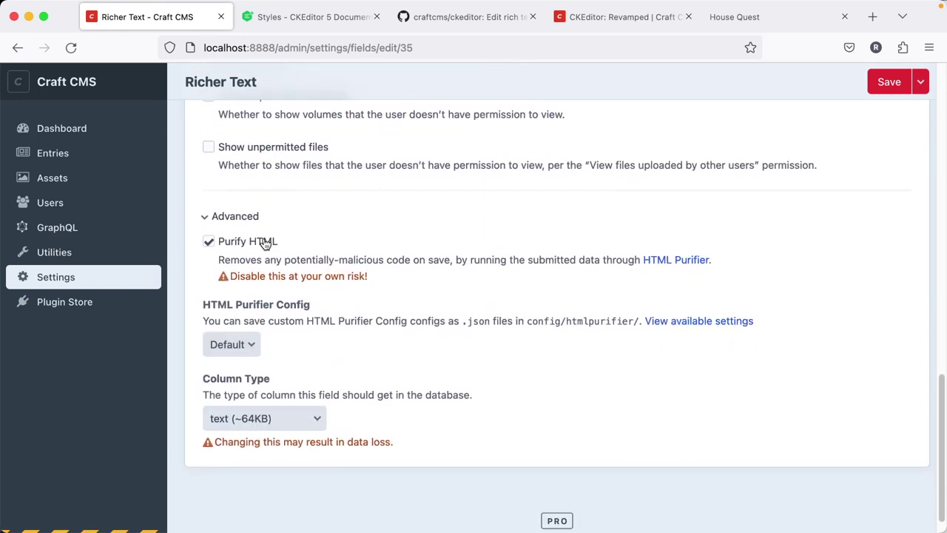
Check the HTML Purifier Config and Column Type choices in the field's advanced settings.
{"action": "key", "text": "Tab"}
{"action": "left_click", "coordinate": [235, 349]}
{"action": "left_click", "coordinate": [247, 317]}
{"action": "left_click", "coordinate": [217, 345]}
{"action": "left_click", "coordinate": [387, 367]}
{"action": "left_click", "coordinate": [271, 416]}
{"action": "left_click", "coordinate": [410, 371]}
Review the Richer Text field's general settings, then return to the Craft settings overview without saving.
{"action": "scroll", "coordinate": [326, 354], "scroll_direction": "up", "scroll_amount": 10}
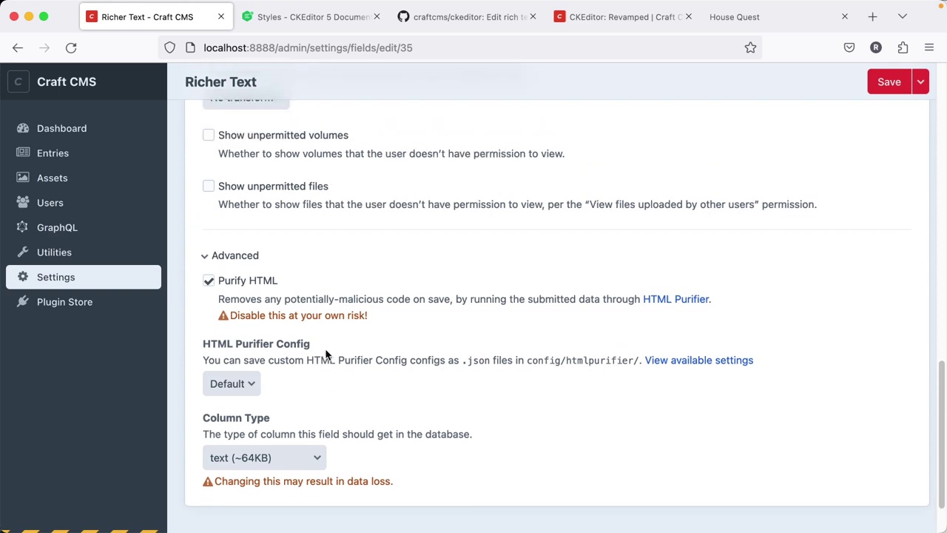
{"action": "scroll", "coordinate": [325, 354], "scroll_direction": "up", "scroll_amount": 10}
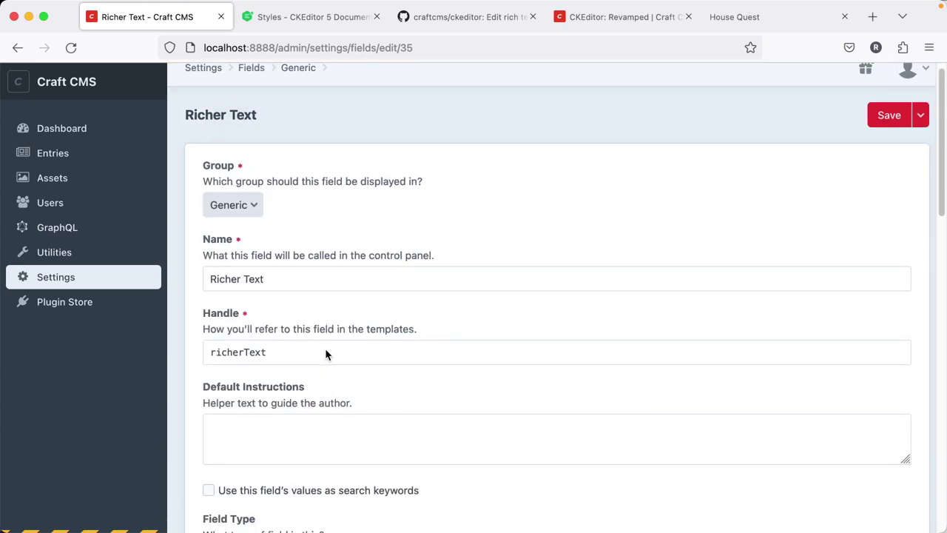
{"action": "scroll", "coordinate": [325, 350], "scroll_direction": "down", "scroll_amount": 1}
{"action": "scroll", "coordinate": [323, 342], "scroll_direction": "up", "scroll_amount": 1}
{"action": "scroll", "coordinate": [323, 342], "scroll_direction": "down", "scroll_amount": 2}
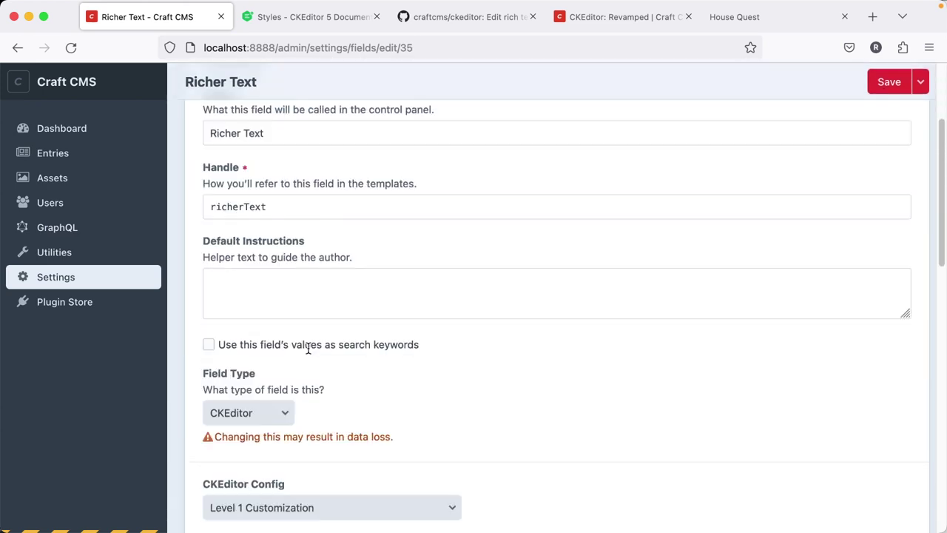
{"action": "left_click", "coordinate": [47, 277]}
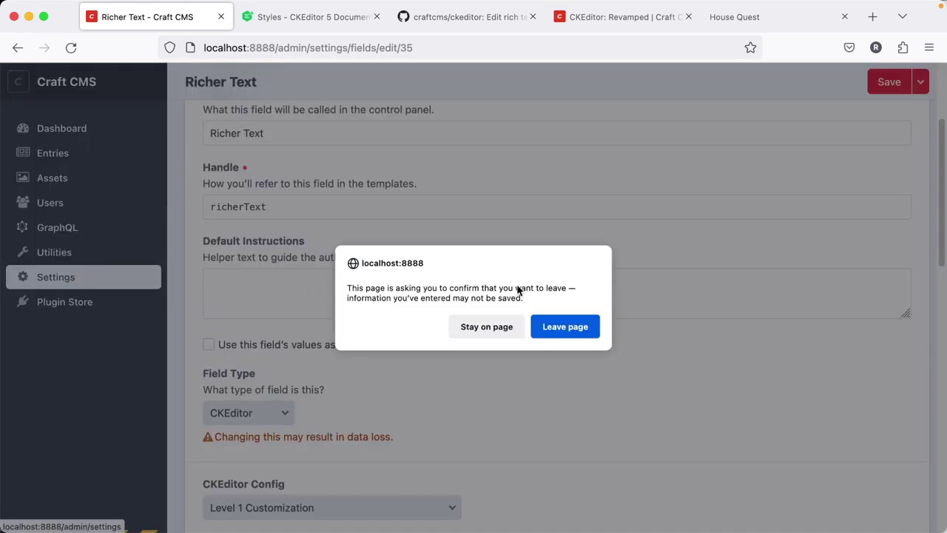
{"action": "left_click", "coordinate": [545, 325]}
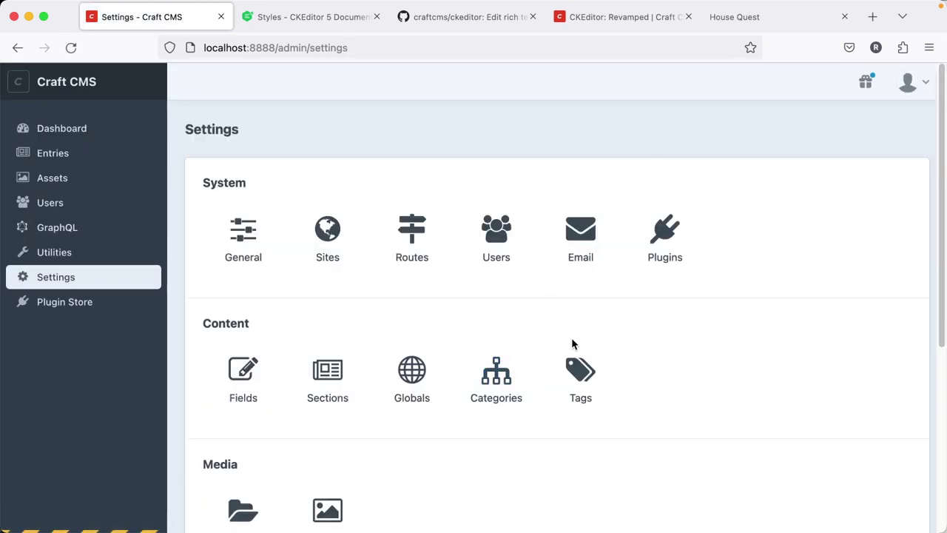
Open the Simple config in the CKEditor plugin settings and examine its toolbar, heading levels and config options.
{"action": "scroll", "coordinate": [572, 344], "scroll_direction": "down", "scroll_amount": 1}
{"action": "scroll", "coordinate": [570, 361], "scroll_direction": "down", "scroll_amount": 2}
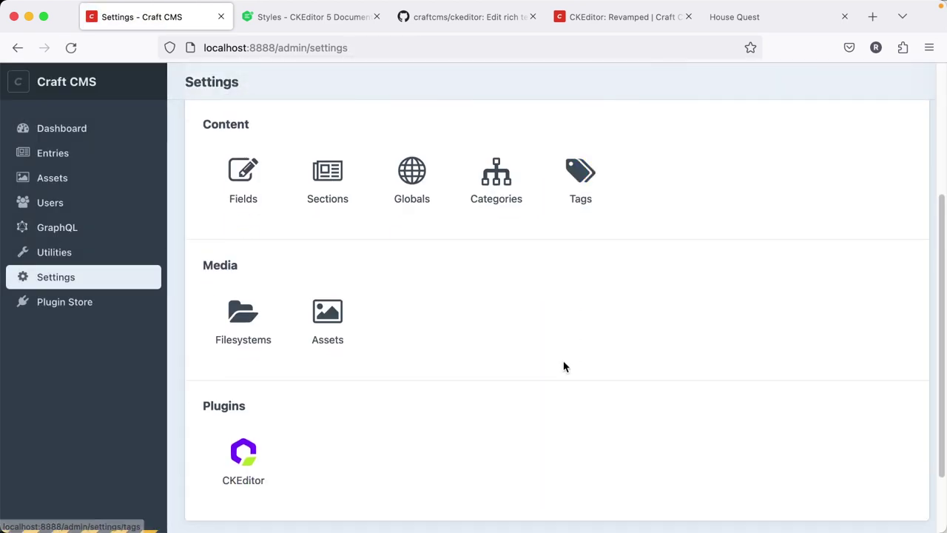
{"action": "left_click", "coordinate": [236, 448]}
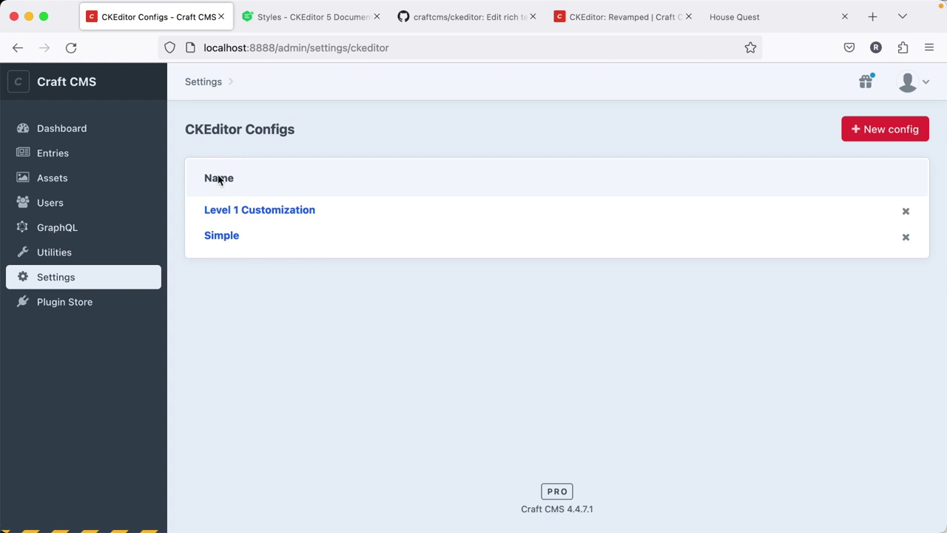
{"action": "left_click", "coordinate": [218, 238]}
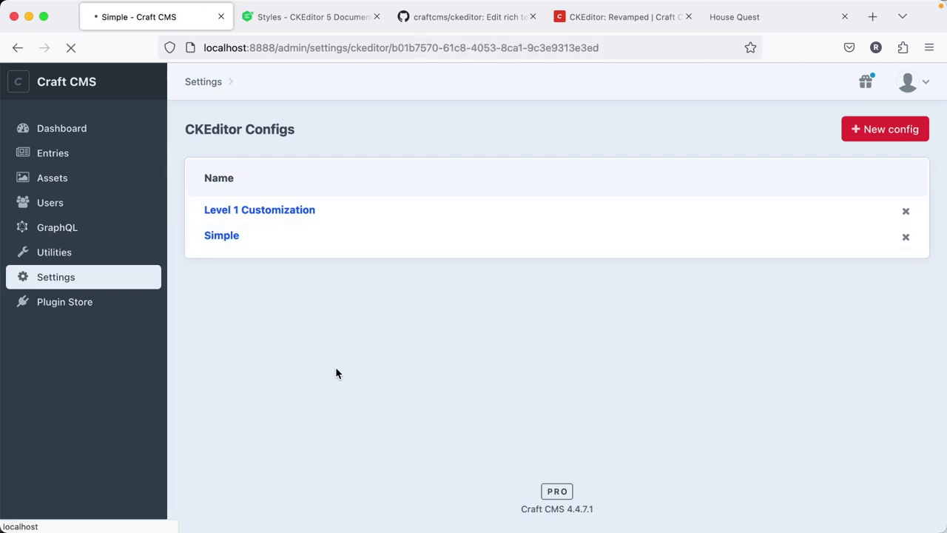
{"action": "scroll", "coordinate": [335, 366], "scroll_direction": "down", "scroll_amount": 3}
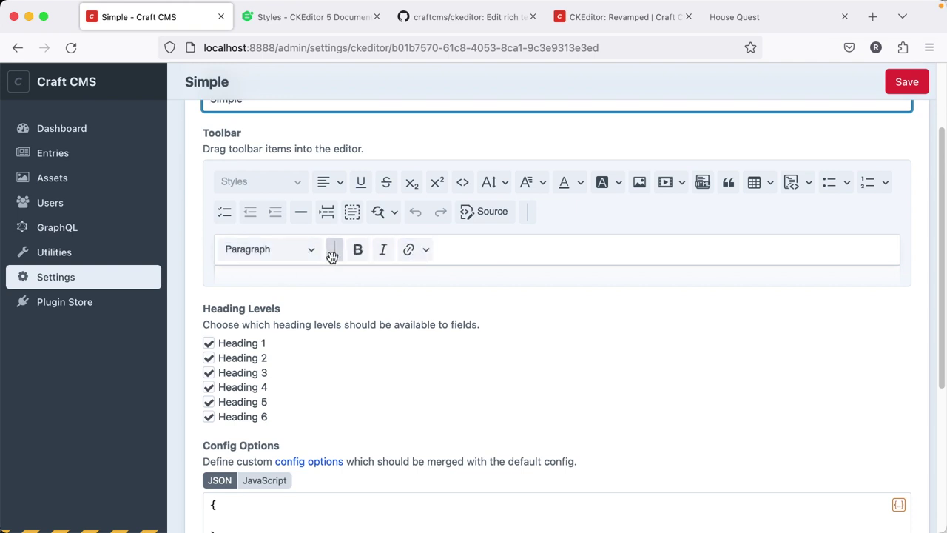
{"action": "scroll", "coordinate": [314, 337], "scroll_direction": "up", "scroll_amount": 2}
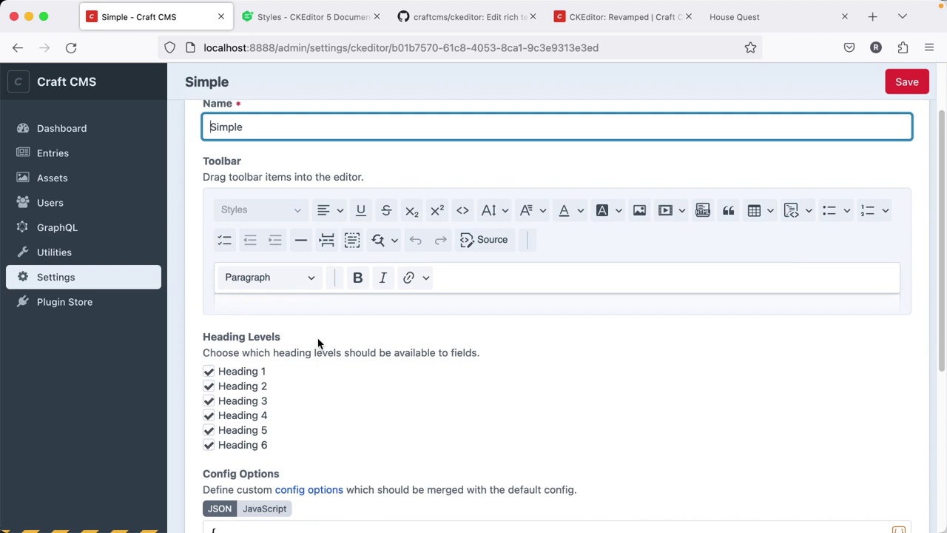
{"action": "scroll", "coordinate": [318, 343], "scroll_direction": "down", "scroll_amount": 3}
{"action": "scroll", "coordinate": [319, 342], "scroll_direction": "down", "scroll_amount": 4}
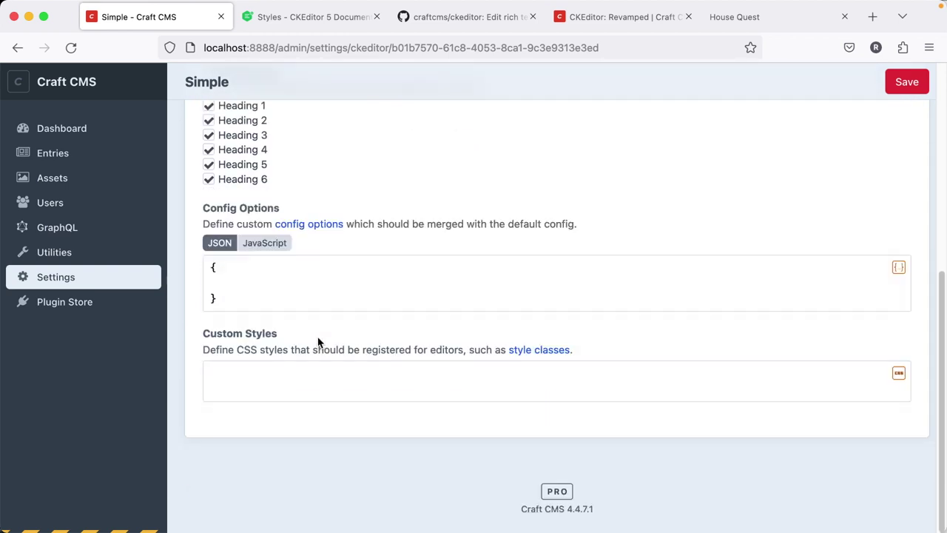
Compare the JSON and JavaScript modes of the Simple config's options and check its Custom Styles field.
{"action": "left_click", "coordinate": [264, 244]}
{"action": "left_click", "coordinate": [214, 248]}
{"action": "left_click", "coordinate": [249, 268]}
{"action": "left_click", "coordinate": [243, 287]}
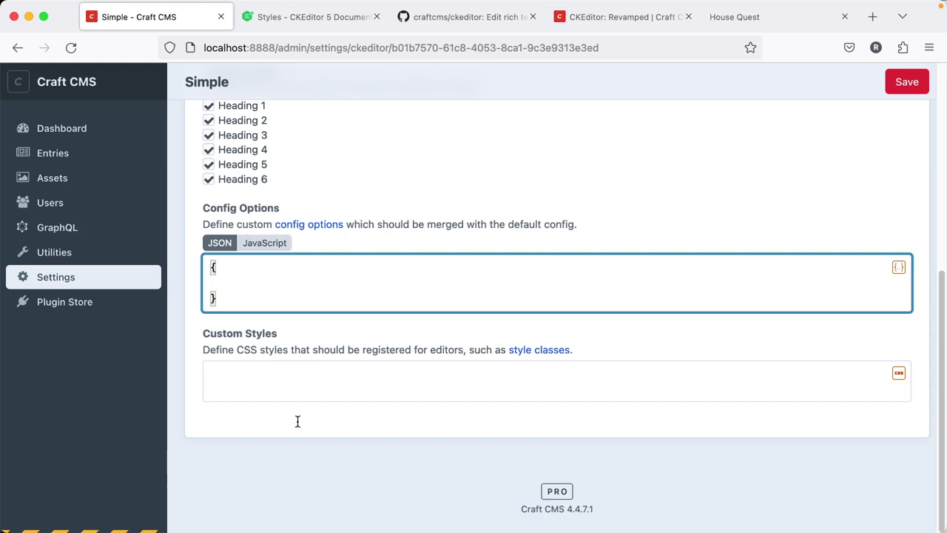
{"action": "left_click", "coordinate": [292, 381]}
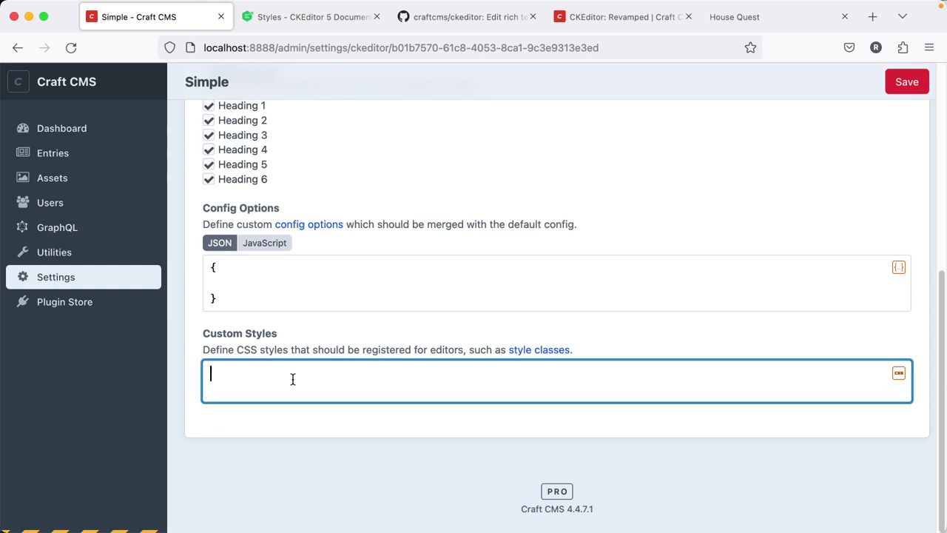
{"action": "scroll", "coordinate": [309, 377], "scroll_direction": "up", "scroll_amount": 2}
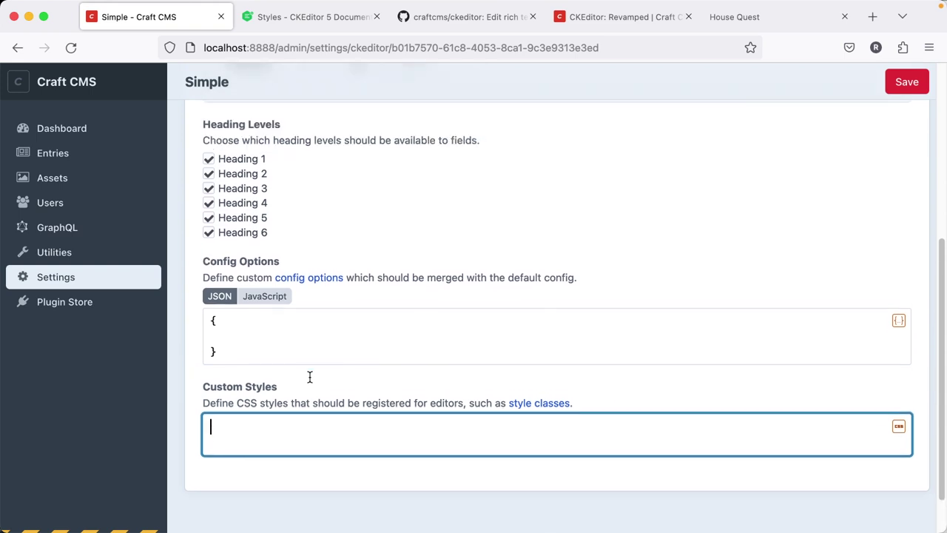
Switch to the CKEditor 5 Styles documentation and examine the styled content in its demo editor again.
{"action": "left_click", "coordinate": [314, 16]}
{"action": "scroll", "coordinate": [510, 201], "scroll_direction": "down", "scroll_amount": 5}
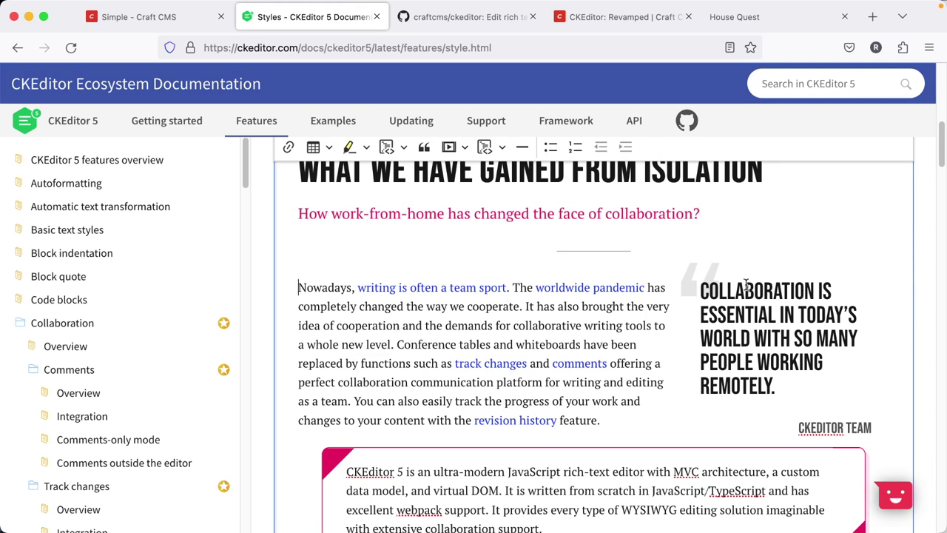
{"action": "scroll", "coordinate": [648, 366], "scroll_direction": "down", "scroll_amount": 6}
{"action": "left_click", "coordinate": [648, 370]}
{"action": "scroll", "coordinate": [648, 370], "scroll_direction": "up", "scroll_amount": 5}
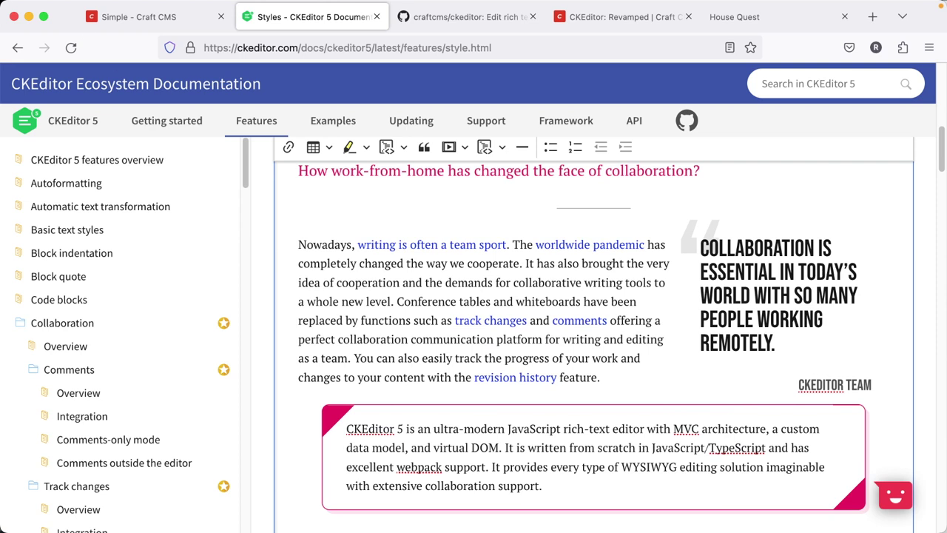
Return to the CKEditor Configs list in Craft CMS and open the Level 1 Customization config to view its toolbar and heading levels.
{"action": "left_click", "coordinate": [145, 23]}
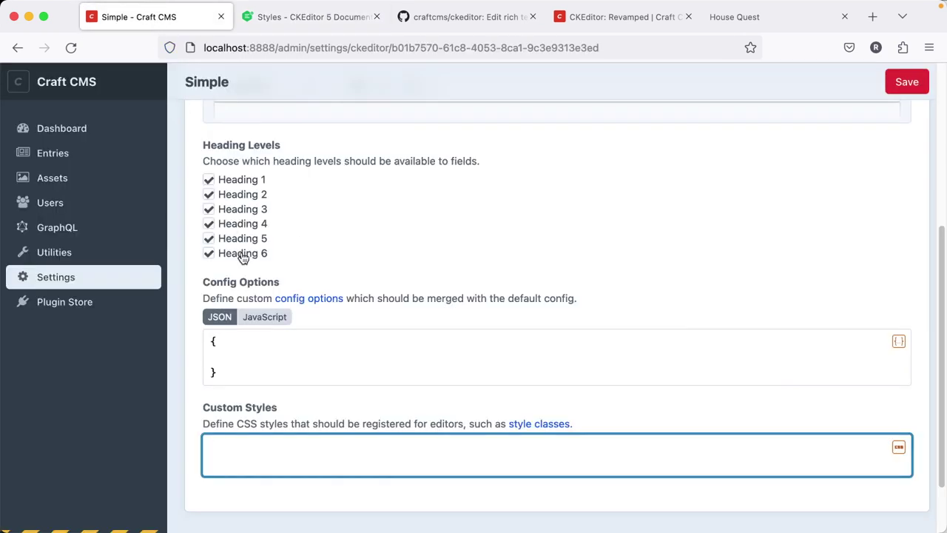
{"action": "scroll", "coordinate": [544, 146], "scroll_direction": "up", "scroll_amount": 6}
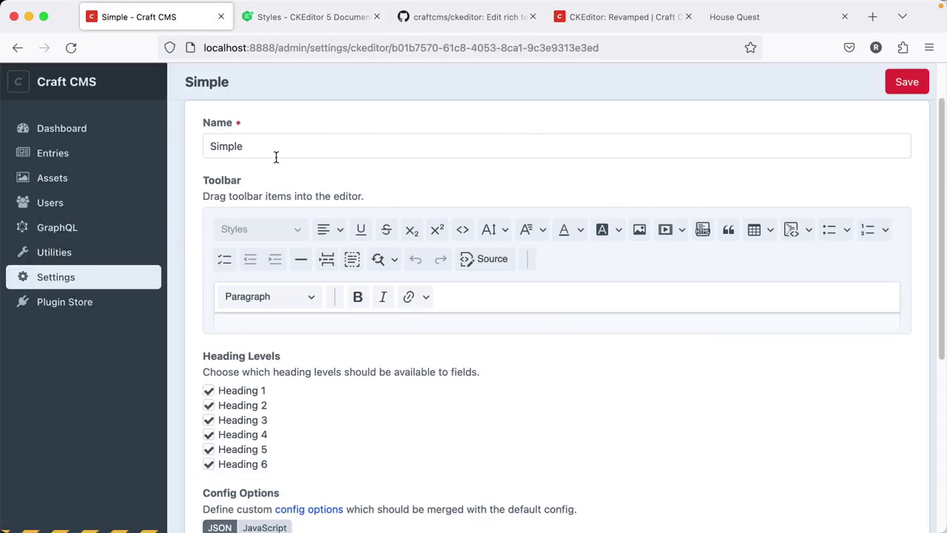
{"action": "scroll", "coordinate": [275, 155], "scroll_direction": "up", "scroll_amount": 2}
{"action": "left_click", "coordinate": [290, 82]}
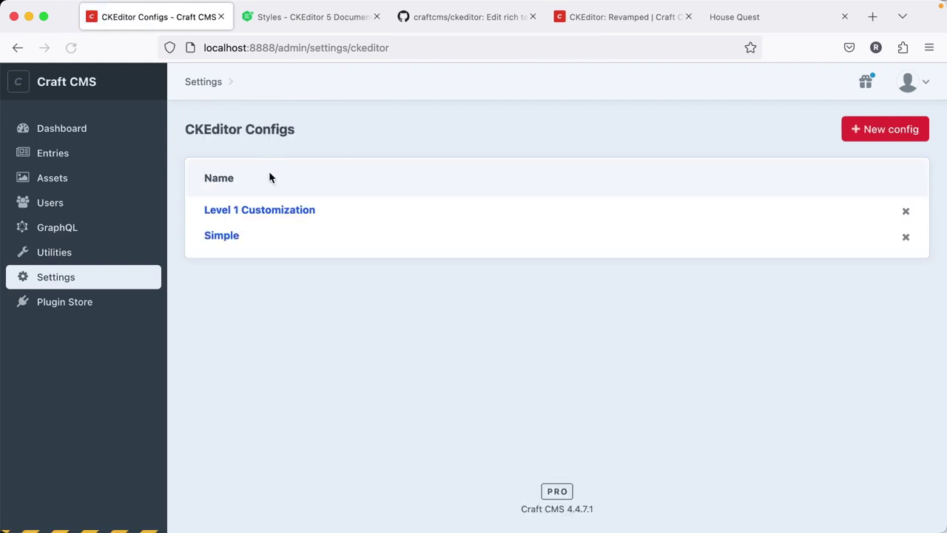
{"action": "left_click", "coordinate": [267, 209]}
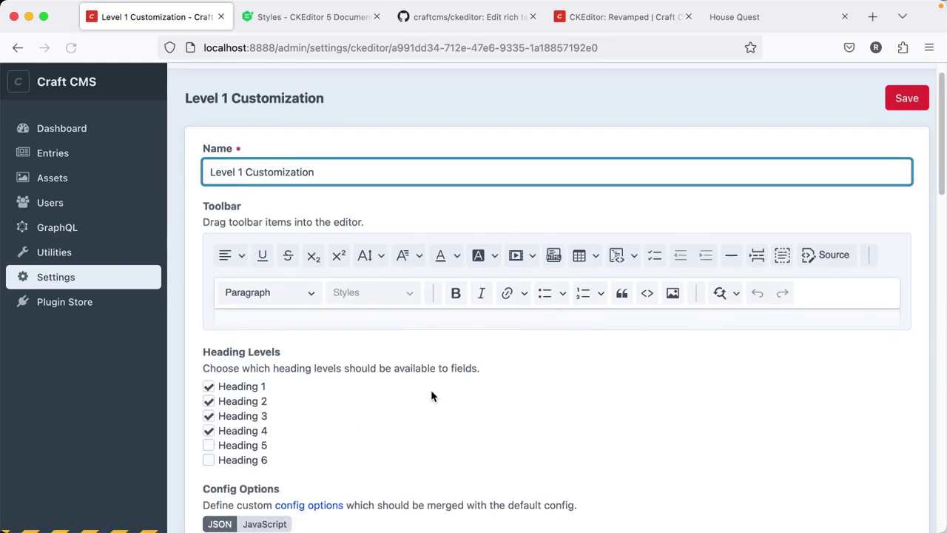
{"action": "scroll", "coordinate": [431, 389], "scroll_direction": "down", "scroll_amount": 3}
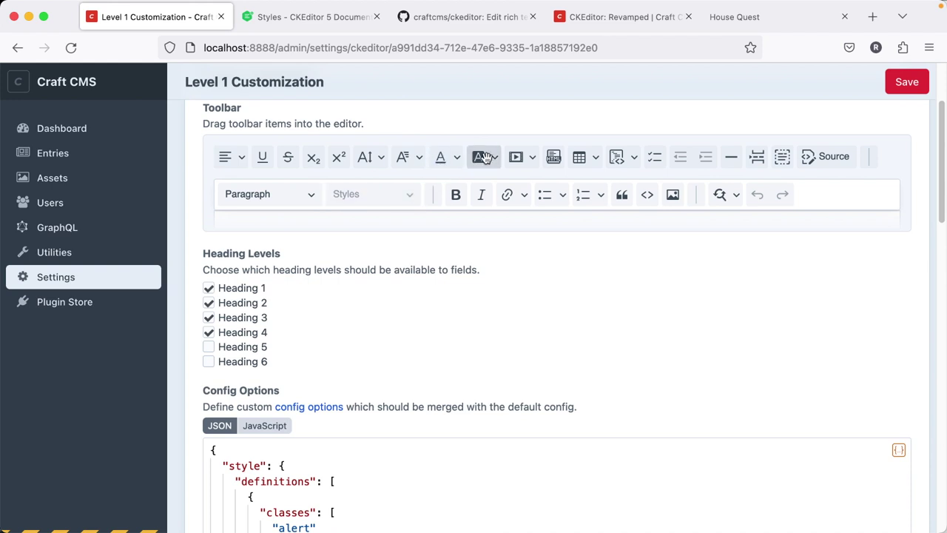
Add the media embed item to the editor toolbar immediately after the image item.
{"action": "left_click_drag", "start_coordinate": [515, 156], "coordinate": [681, 189]}
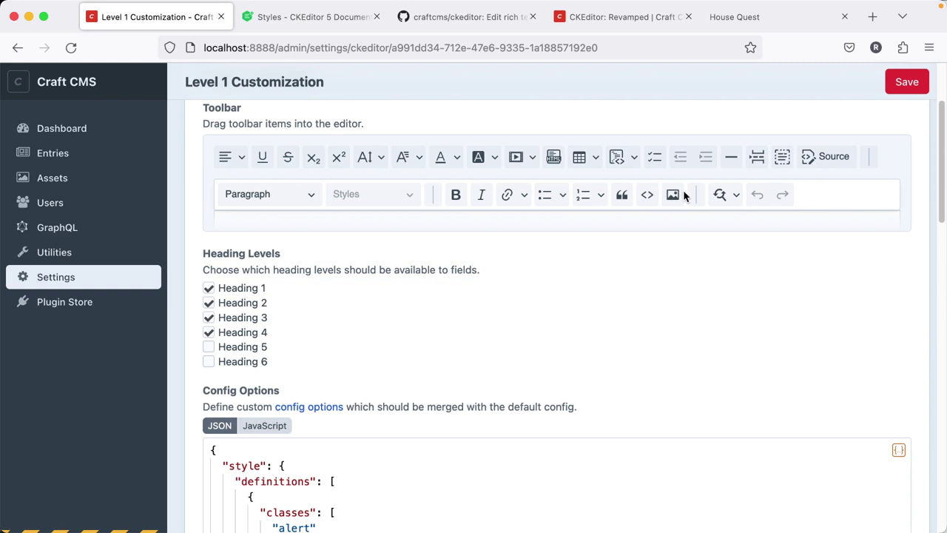
{"action": "left_click_drag", "start_coordinate": [515, 160], "coordinate": [723, 217]}
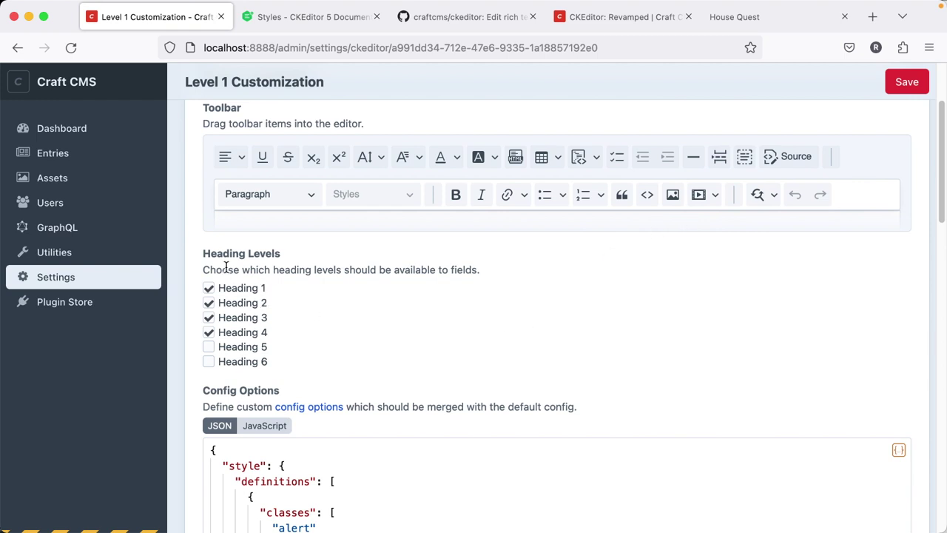
Examine the style definition in the JSON config options, including its class, element and name.
{"action": "scroll", "coordinate": [314, 324], "scroll_direction": "down", "scroll_amount": 3}
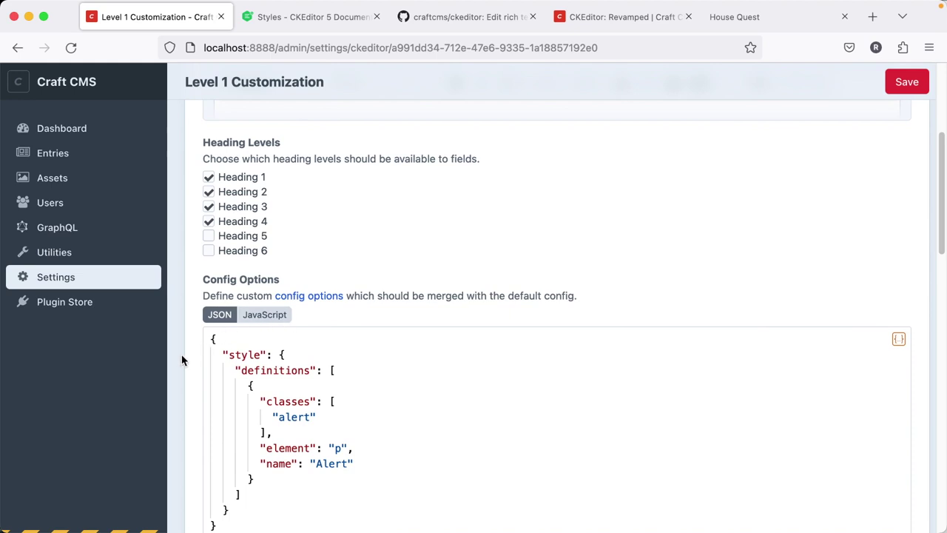
{"action": "scroll", "coordinate": [183, 360], "scroll_direction": "down", "scroll_amount": 1}
{"action": "scroll", "coordinate": [182, 361], "scroll_direction": "down", "scroll_amount": 3}
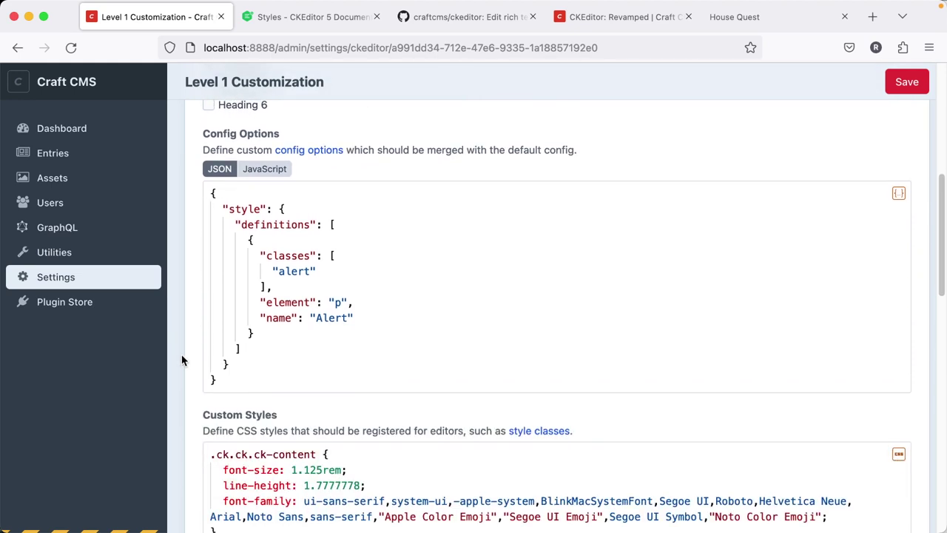
{"action": "scroll", "coordinate": [182, 360], "scroll_direction": "down", "scroll_amount": 1}
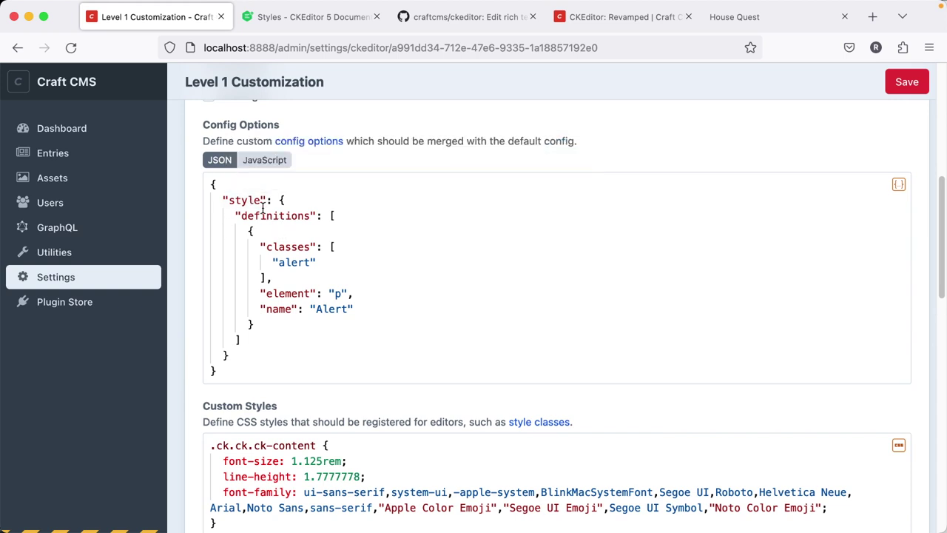
{"action": "double_click", "coordinate": [248, 201]}
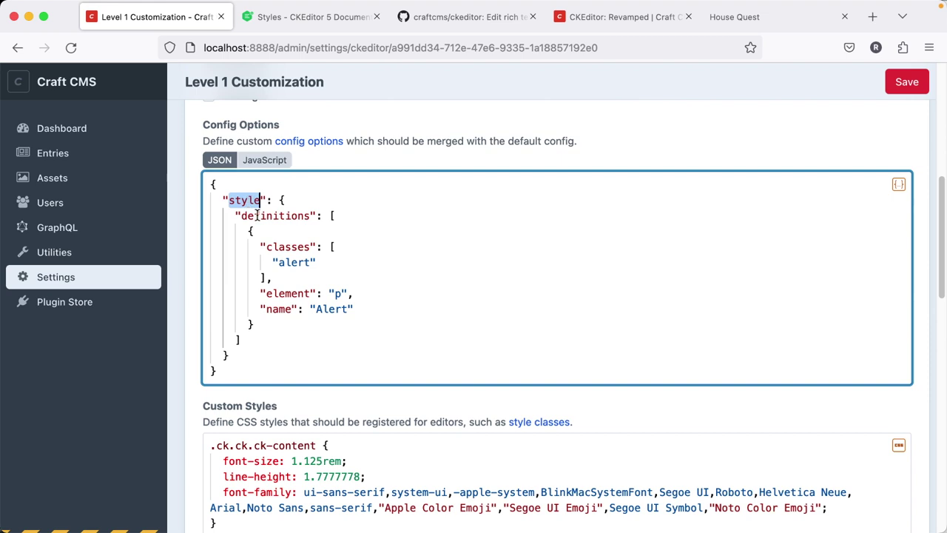
{"action": "double_click", "coordinate": [257, 215]}
{"action": "double_click", "coordinate": [293, 263]}
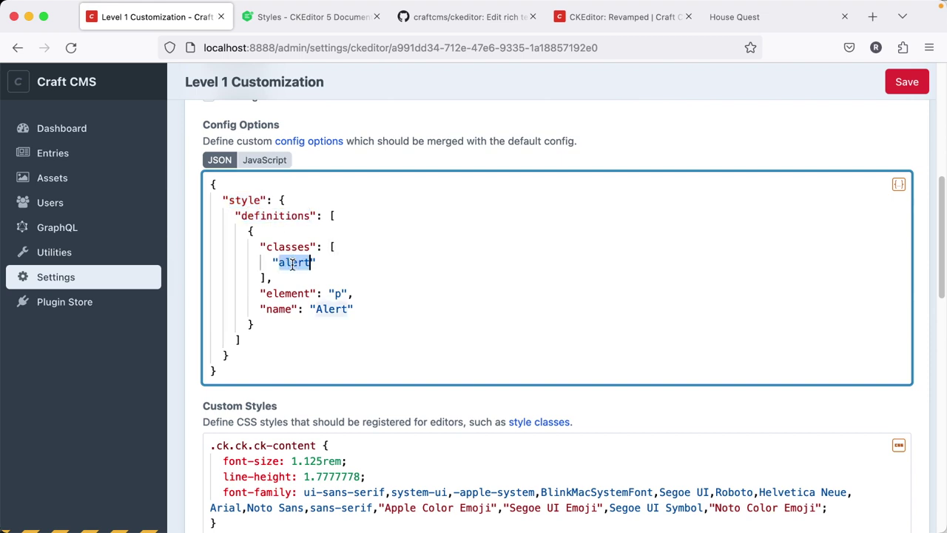
{"action": "double_click", "coordinate": [334, 293]}
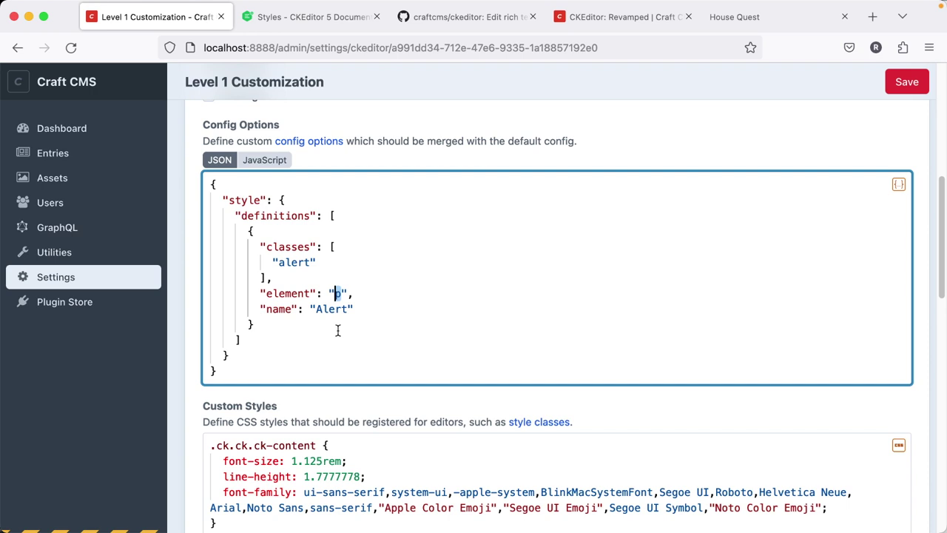
{"action": "left_click_drag", "start_coordinate": [352, 313], "coordinate": [253, 311]}
{"action": "left_click", "coordinate": [293, 324]}
Examine the Custom Styles CSS down to the .alert and .alert::before rules.
{"action": "scroll", "coordinate": [181, 421], "scroll_direction": "down", "scroll_amount": 3}
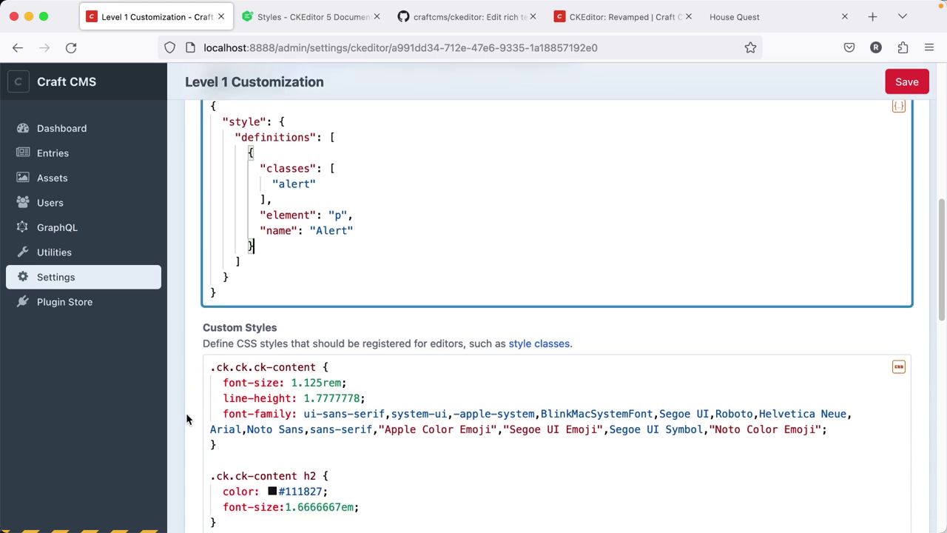
{"action": "scroll", "coordinate": [187, 419], "scroll_direction": "down", "scroll_amount": 5}
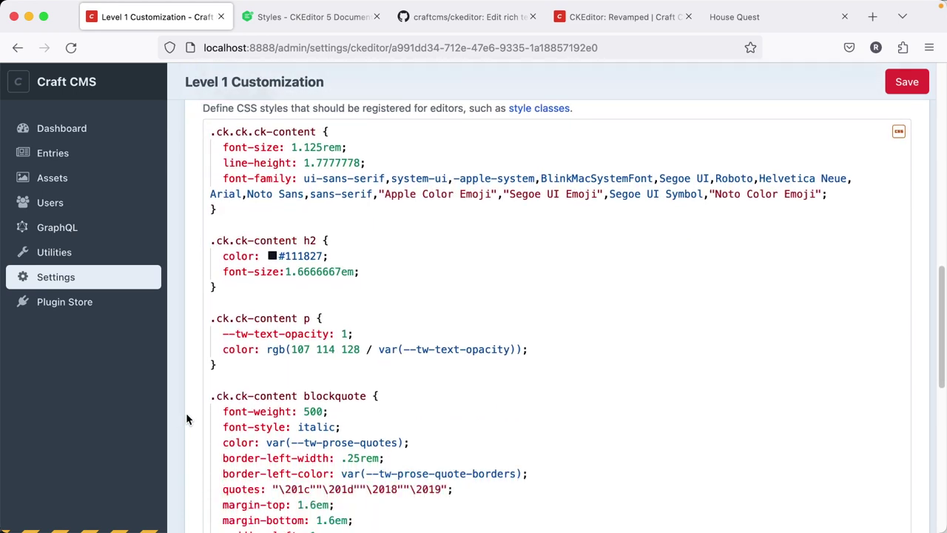
{"action": "scroll", "coordinate": [187, 419], "scroll_direction": "down", "scroll_amount": 10}
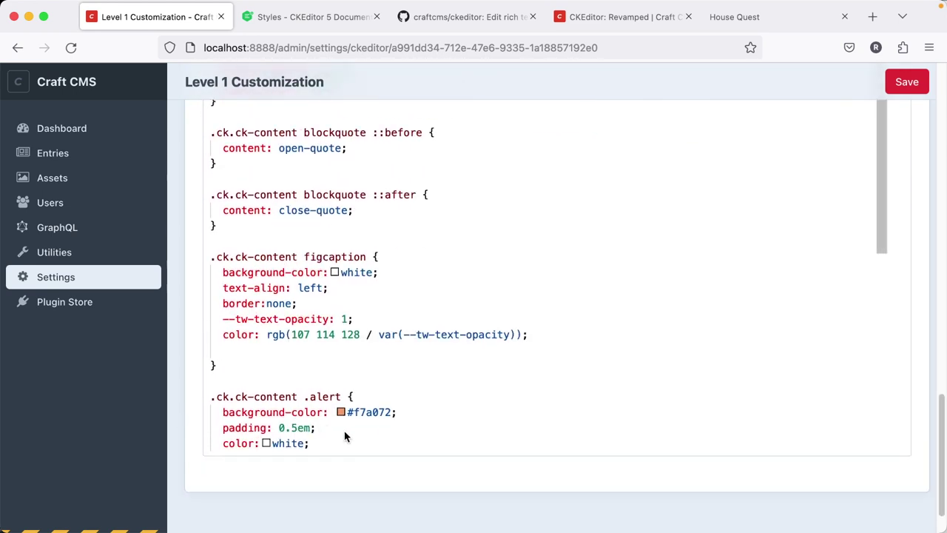
{"action": "left_click", "coordinate": [344, 447]}
{"action": "key", "text": "cmd+v"}
{"action": "left_click", "coordinate": [330, 288]}
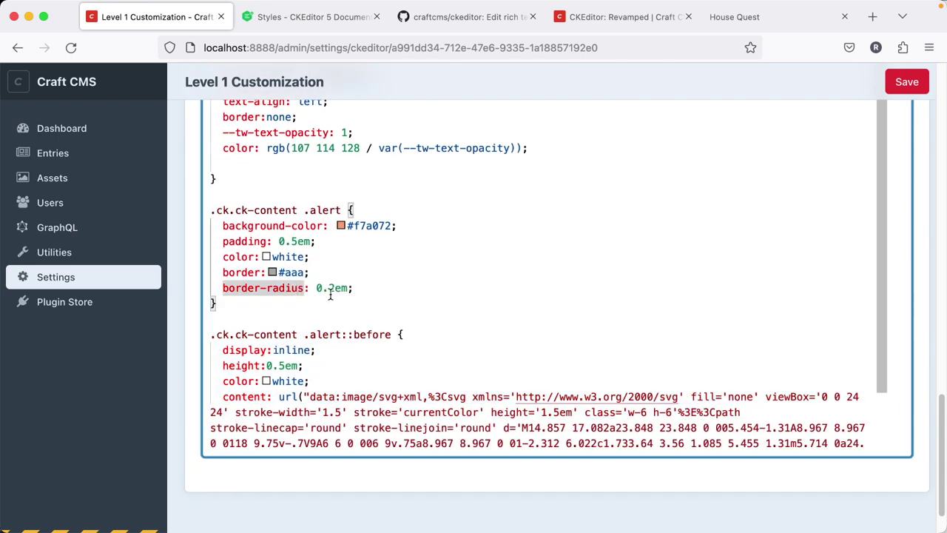
{"action": "double_click", "coordinate": [372, 334]}
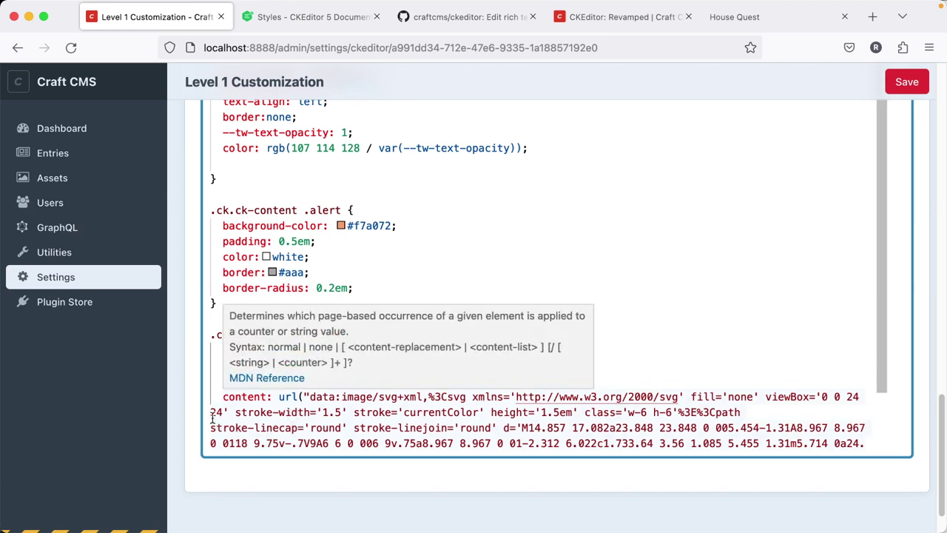
{"action": "scroll", "coordinate": [183, 378], "scroll_direction": "up", "scroll_amount": 1}
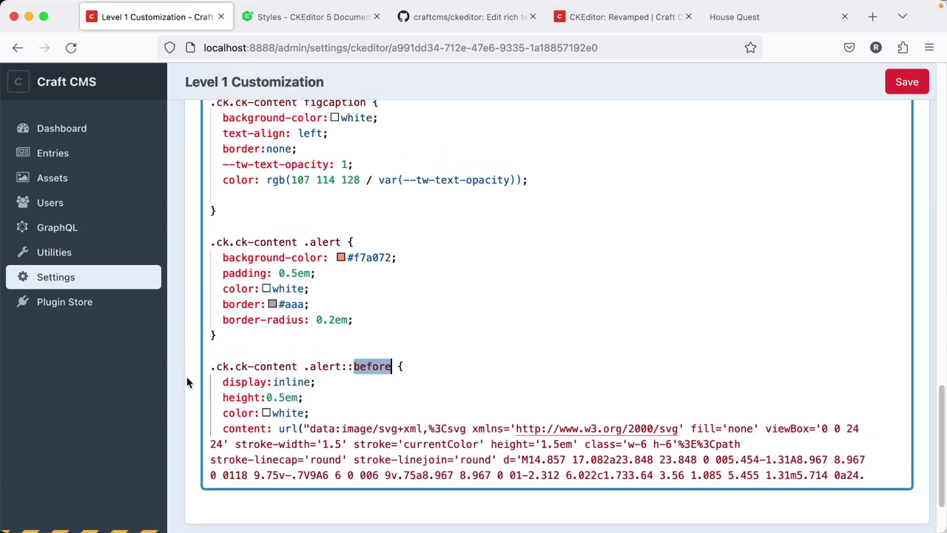
{"action": "scroll", "coordinate": [187, 381], "scroll_direction": "up", "scroll_amount": 10}
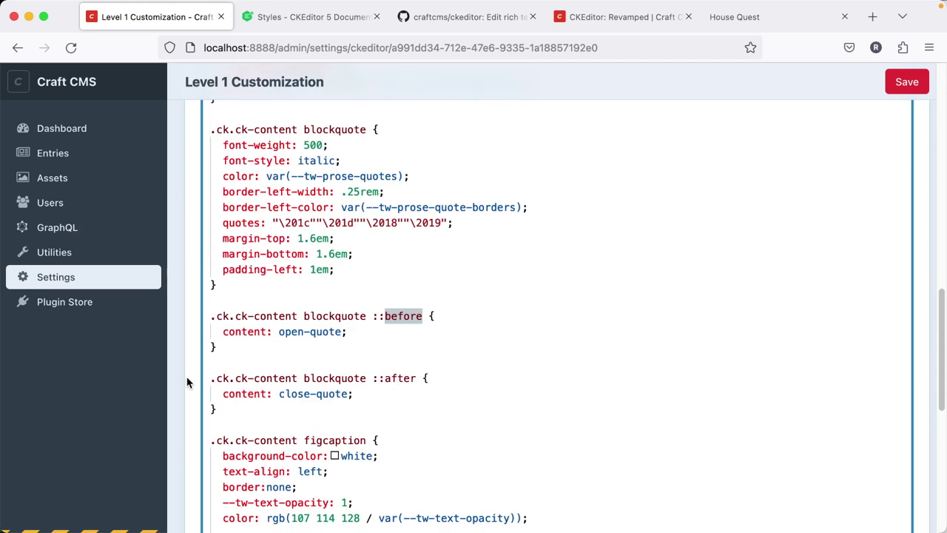
Compare the toolbar's Styles dropdown with the style definition in the config options, and open Entries in a new tab.
{"action": "scroll", "coordinate": [187, 381], "scroll_direction": "up", "scroll_amount": 12}
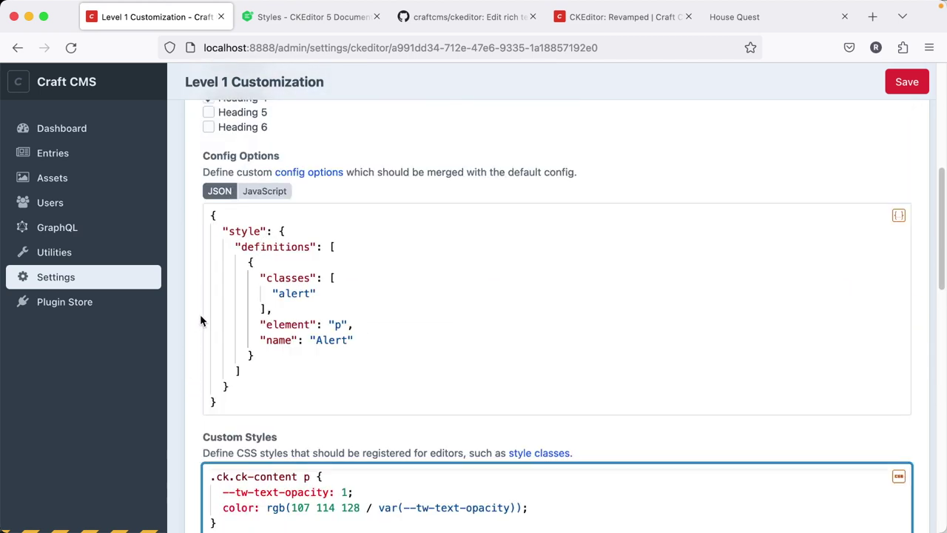
{"action": "scroll", "coordinate": [200, 319], "scroll_direction": "up", "scroll_amount": 2}
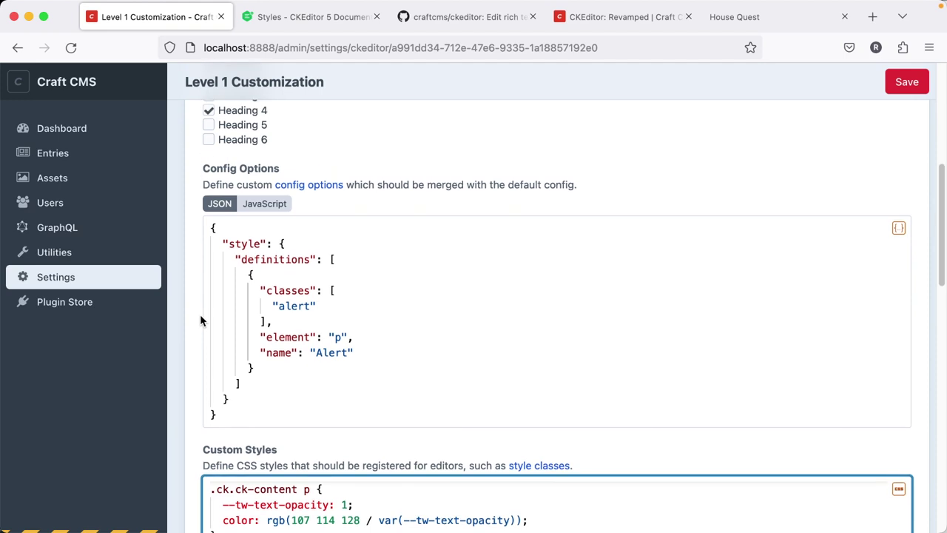
{"action": "scroll", "coordinate": [201, 320], "scroll_direction": "up", "scroll_amount": 10}
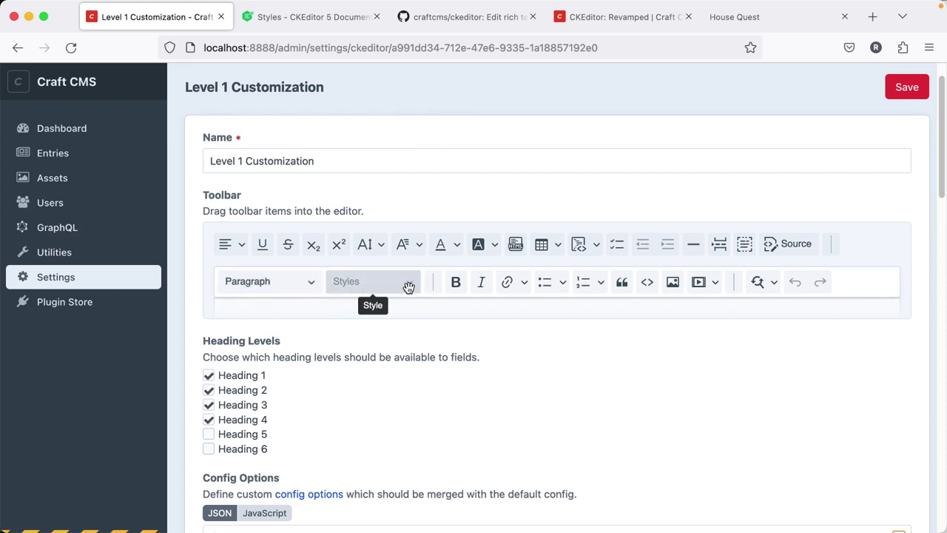
{"action": "scroll", "coordinate": [321, 376], "scroll_direction": "down", "scroll_amount": 5}
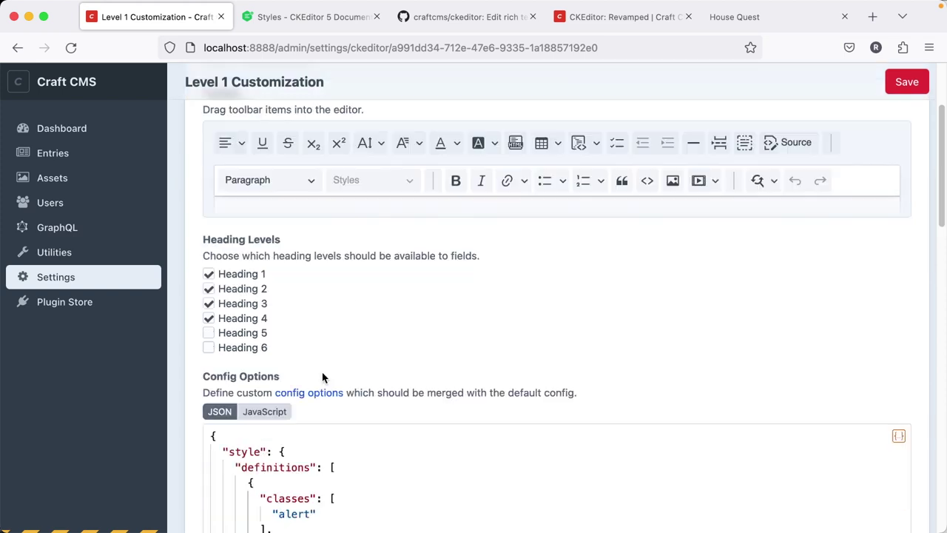
{"action": "left_click", "coordinate": [252, 361]}
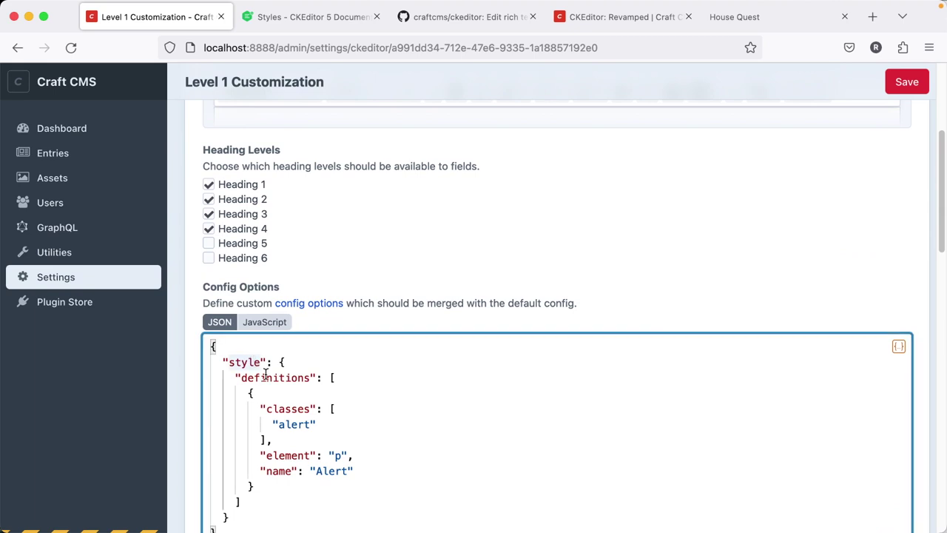
{"action": "scroll", "coordinate": [444, 264], "scroll_direction": "up", "scroll_amount": 4}
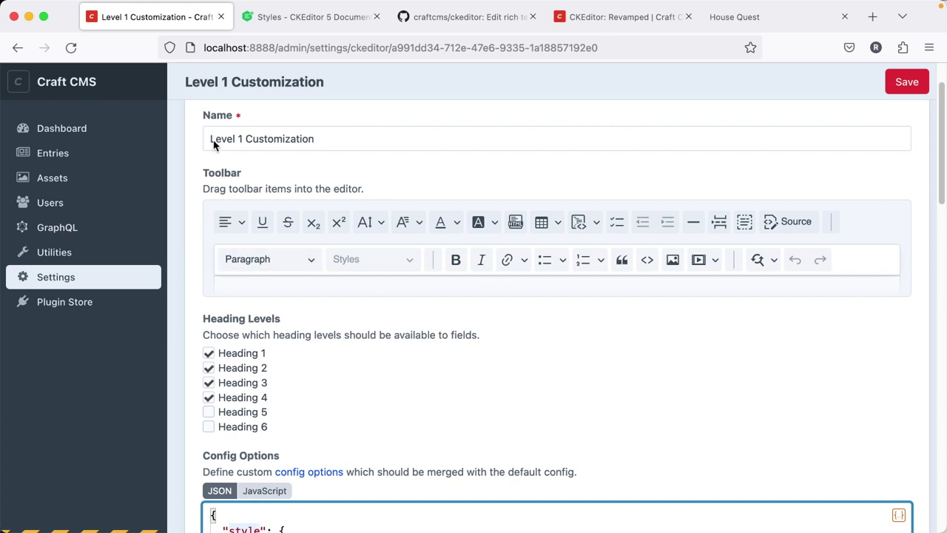
{"action": "left_click", "coordinate": [60, 152], "text": "super"}
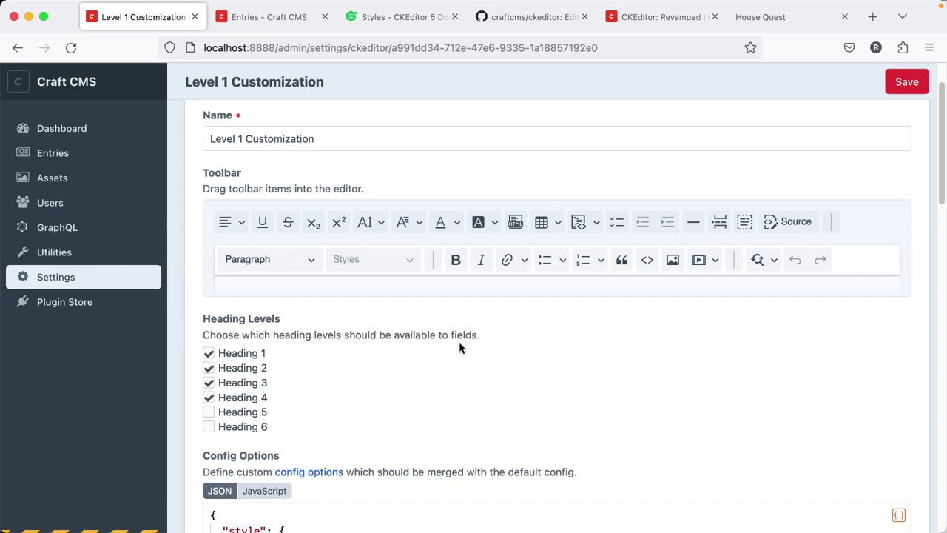
Replace the Config Options JSON with the suggested style snippet defining Red heading, Vibrant code and Marker styles.
{"action": "scroll", "coordinate": [459, 341], "scroll_direction": "down", "scroll_amount": 4}
{"action": "scroll", "coordinate": [459, 343], "scroll_direction": "down", "scroll_amount": 3}
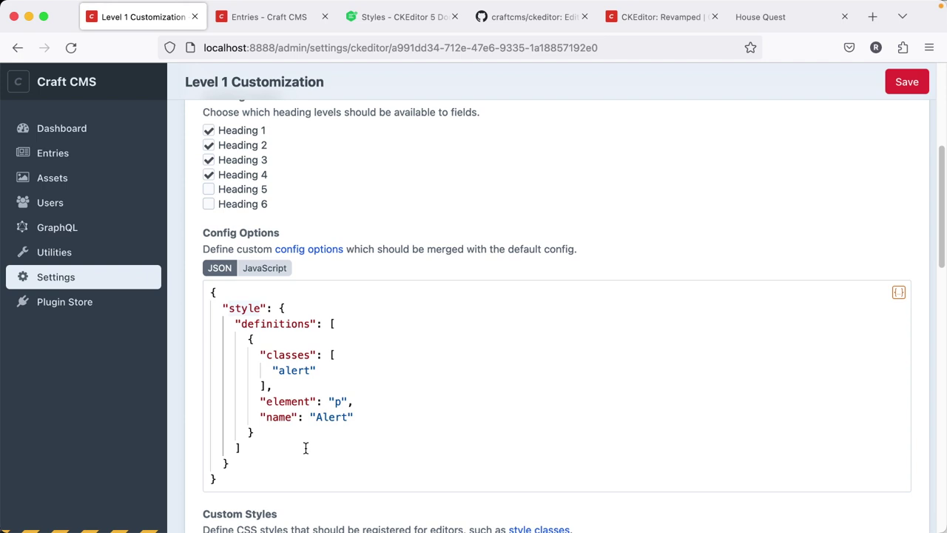
{"action": "left_click_drag", "start_coordinate": [237, 489], "coordinate": [176, 264]}
{"action": "key", "text": "BackSpace"}
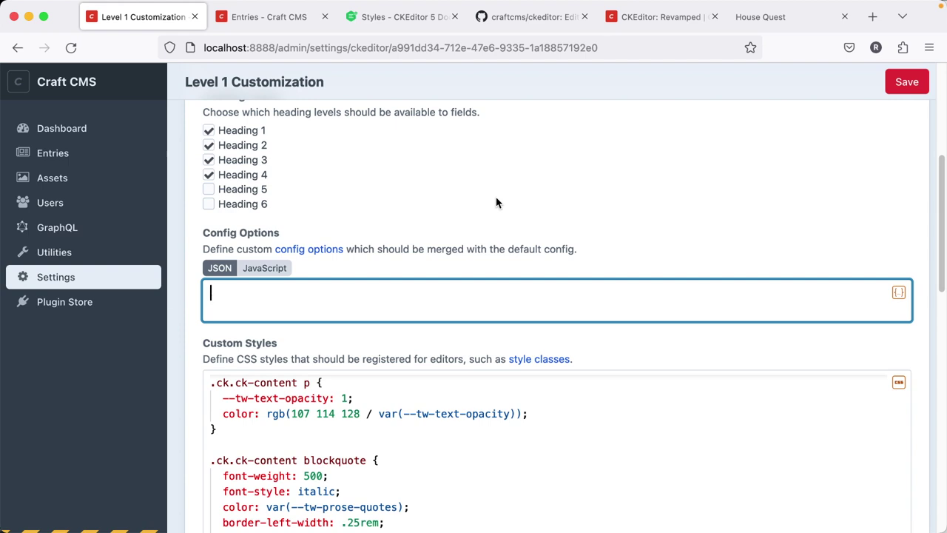
{"action": "type", "text": "{"}
{"action": "key", "text": "Return"}
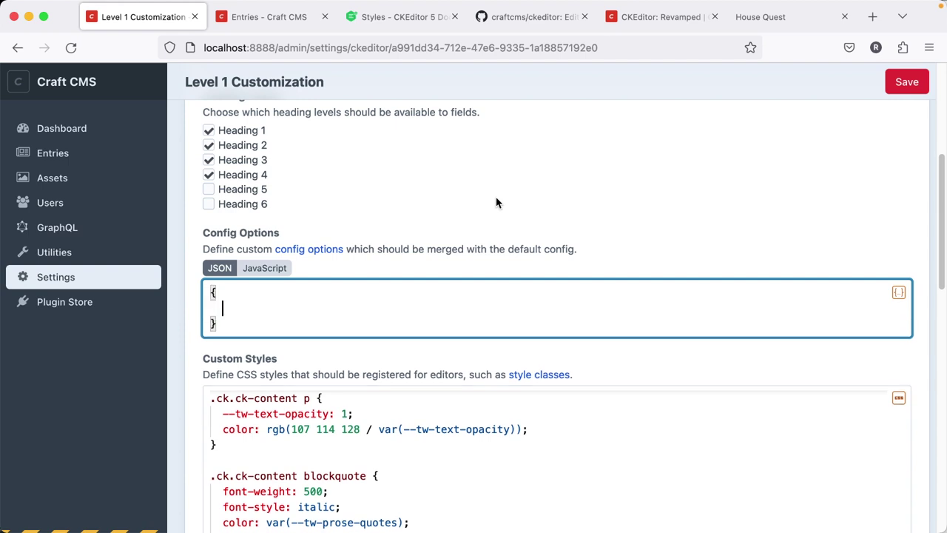
{"action": "type", "text": "st"}
{"action": "key", "text": "Return"}
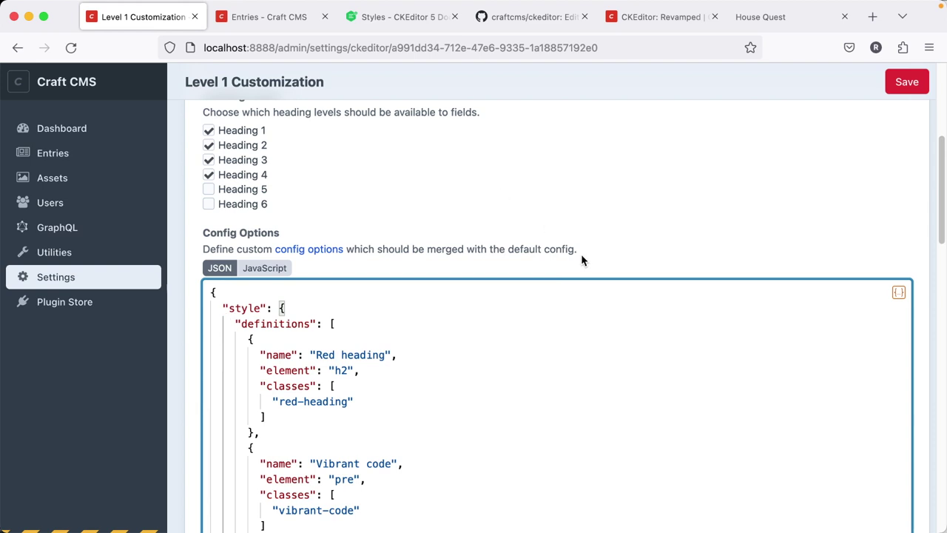
Review the names, elements and classes of the three definitions in the inserted style snippet.
{"action": "scroll", "coordinate": [581, 255], "scroll_direction": "down", "scroll_amount": 5}
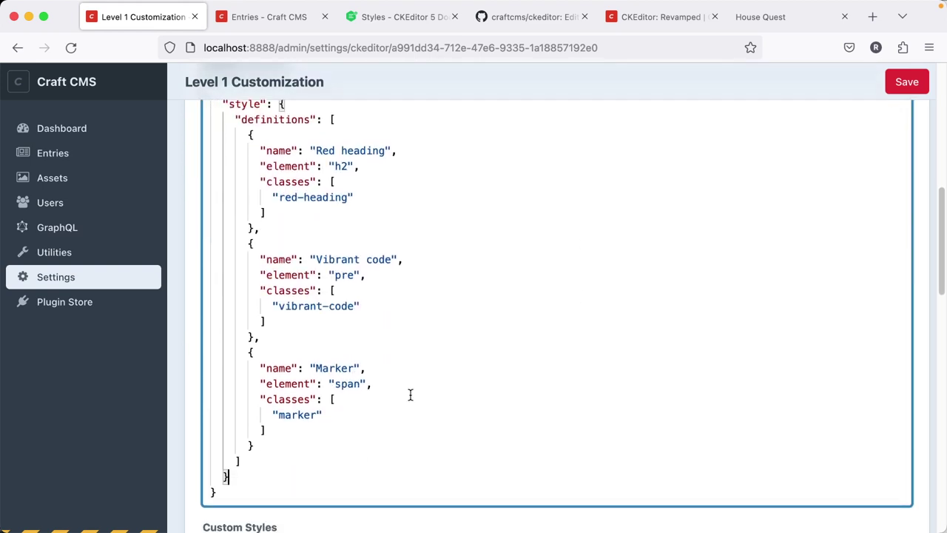
{"action": "scroll", "coordinate": [407, 392], "scroll_direction": "up", "scroll_amount": 2}
{"action": "scroll", "coordinate": [407, 392], "scroll_direction": "up", "scroll_amount": 2}
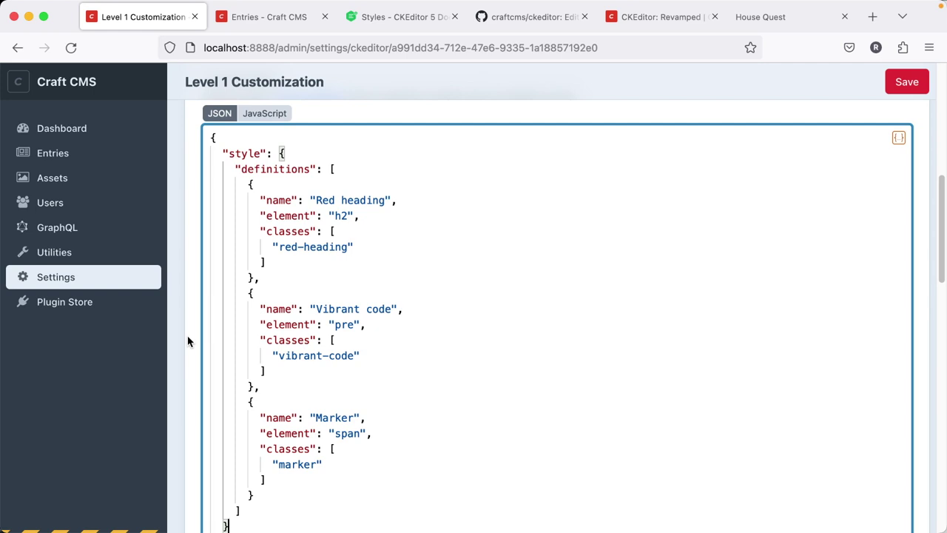
{"action": "scroll", "coordinate": [188, 341], "scroll_direction": "down", "scroll_amount": 1}
{"action": "scroll", "coordinate": [187, 341], "scroll_direction": "up", "scroll_amount": 1}
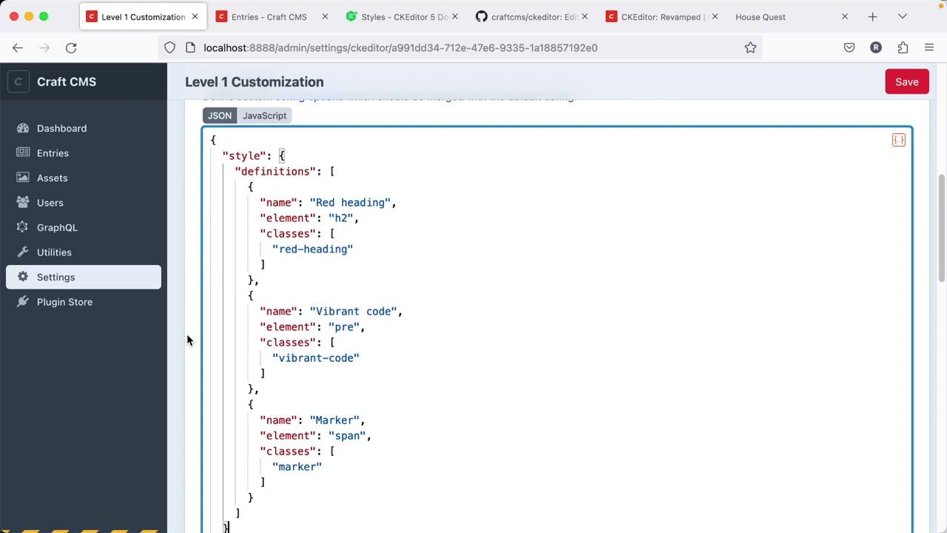
{"action": "scroll", "coordinate": [187, 339], "scroll_direction": "down", "scroll_amount": 1}
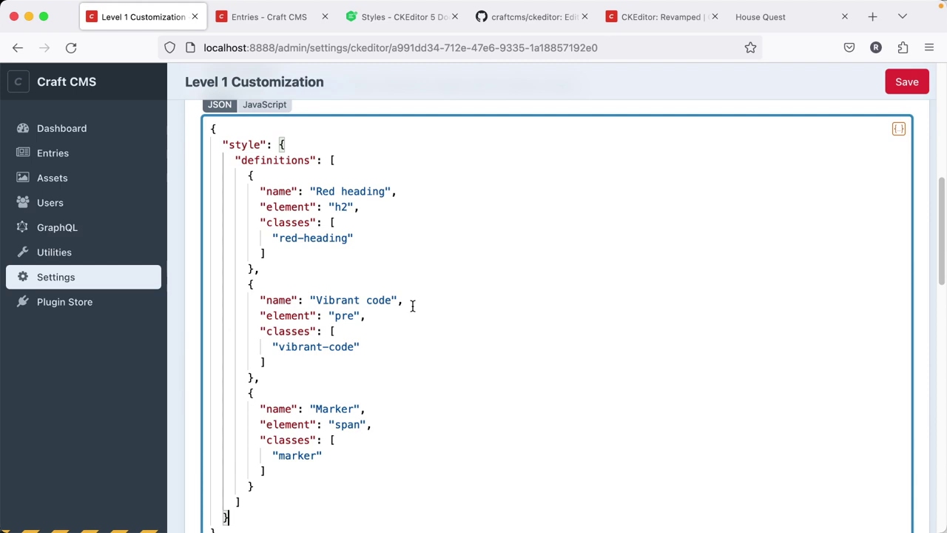
Clear the whole Config Options JSON and remove the Styles dropdown from the editor toolbar, returning it to the available items.
{"action": "key", "text": "ctrl+a"}
{"action": "key", "text": "BackSpace"}
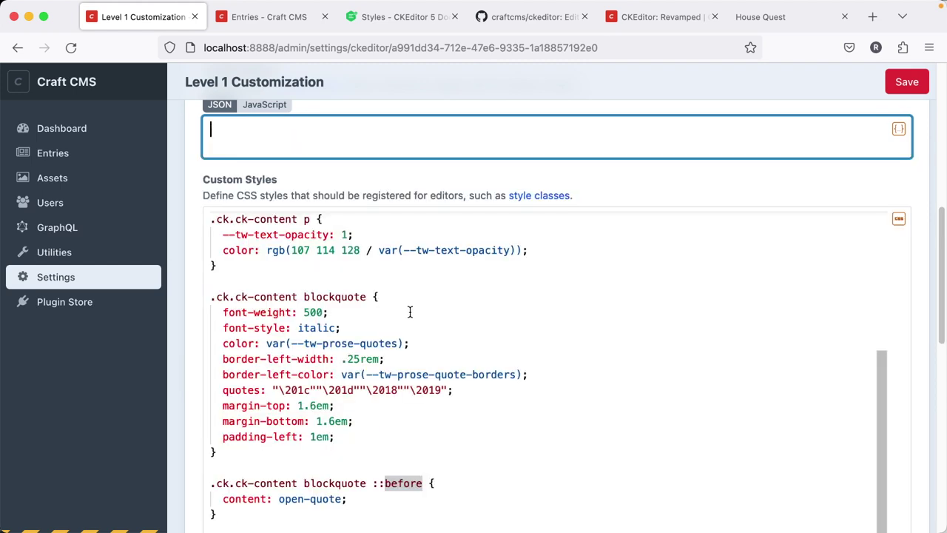
{"action": "scroll", "coordinate": [410, 313], "scroll_direction": "up", "scroll_amount": 3}
{"action": "scroll", "coordinate": [172, 317], "scroll_direction": "up", "scroll_amount": 3}
{"action": "scroll", "coordinate": [172, 316], "scroll_direction": "up", "scroll_amount": 5}
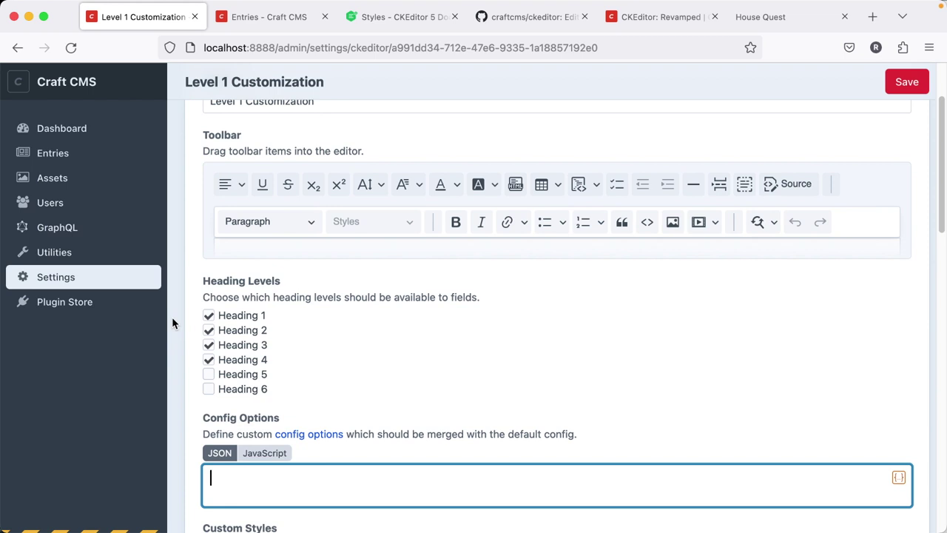
{"action": "left_click_drag", "start_coordinate": [392, 222], "coordinate": [773, 163]}
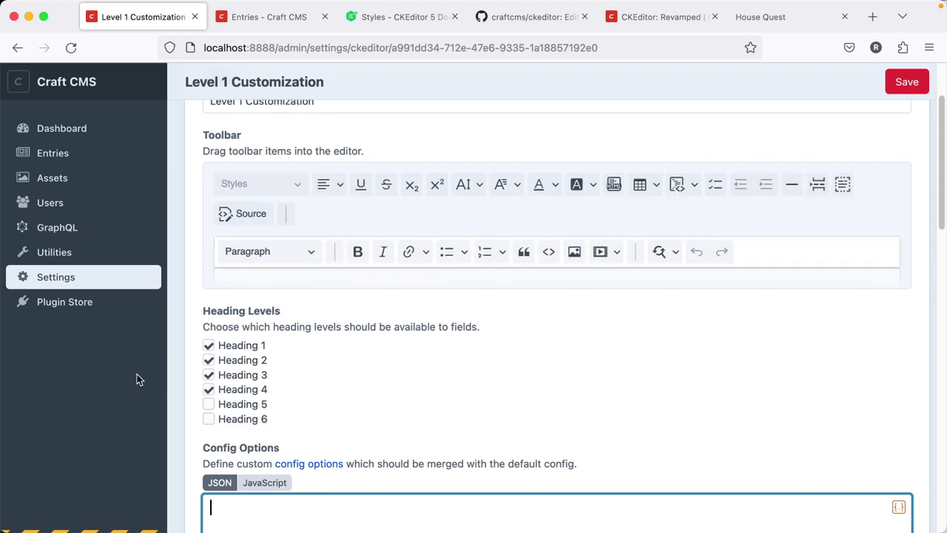
{"action": "scroll", "coordinate": [171, 385], "scroll_direction": "down", "scroll_amount": 5}
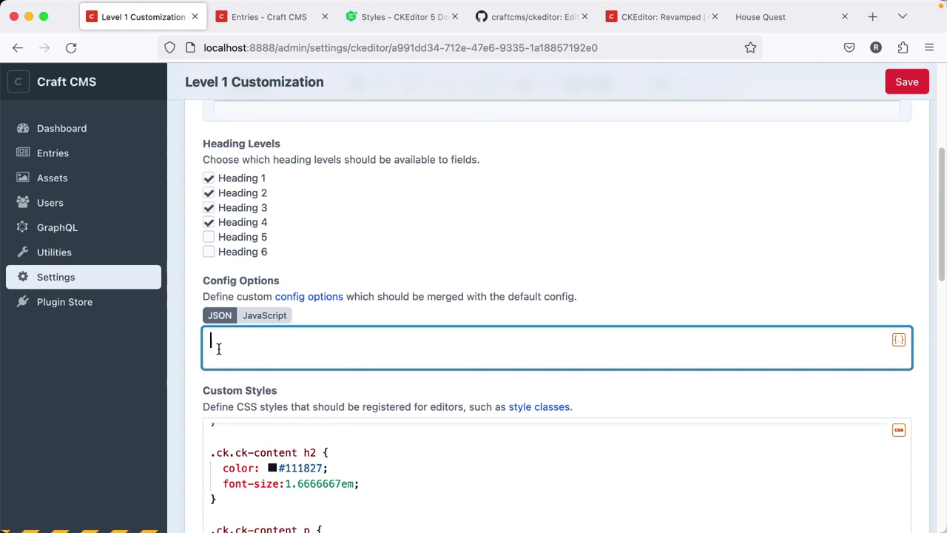
{"action": "scroll", "coordinate": [330, 217], "scroll_direction": "up", "scroll_amount": 3}
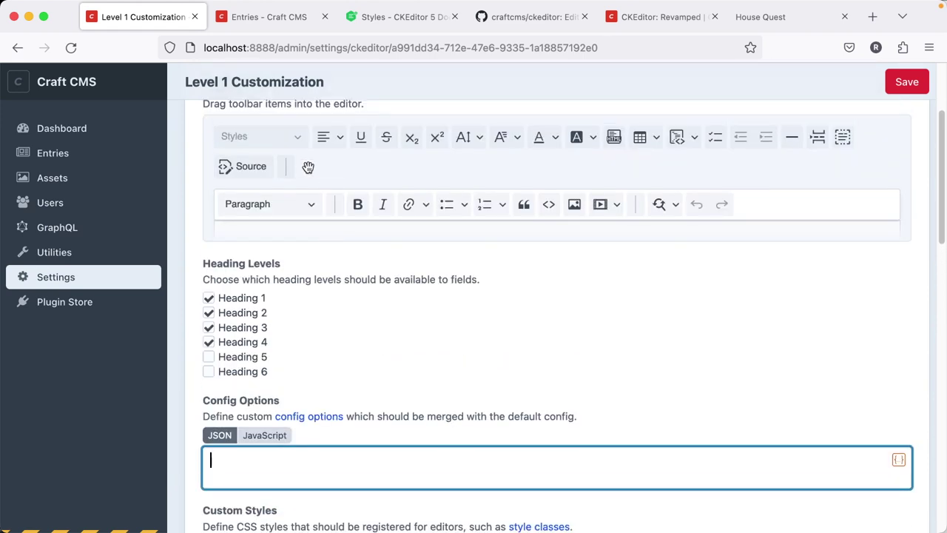
Add the Styles dropdown to the editor toolbar after Paragraph and review the style definitions inserted in Config Options.
{"action": "left_click_drag", "start_coordinate": [274, 140], "coordinate": [338, 175]}
{"action": "scroll", "coordinate": [338, 234], "scroll_direction": "down", "scroll_amount": 2}
{"action": "scroll", "coordinate": [338, 233], "scroll_direction": "down", "scroll_amount": 8}
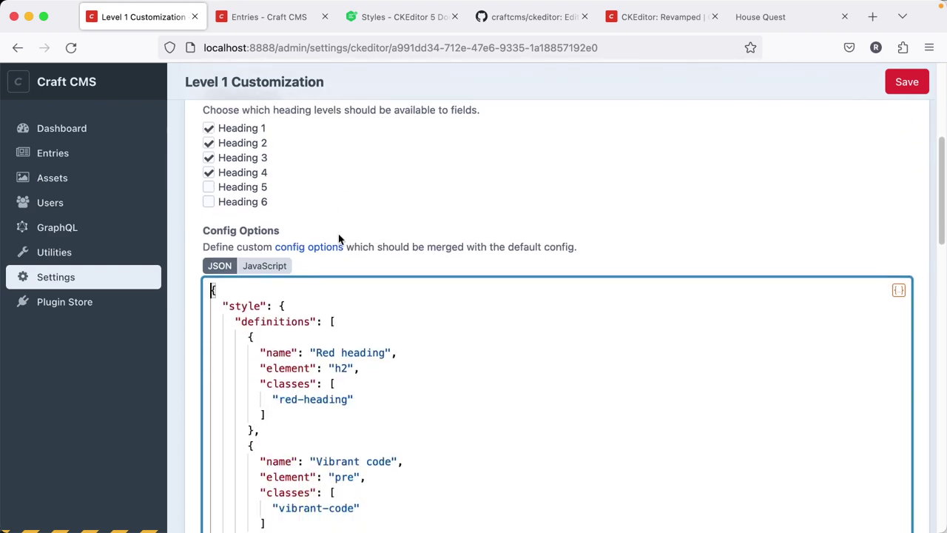
{"action": "scroll", "coordinate": [387, 300], "scroll_direction": "up", "scroll_amount": 2}
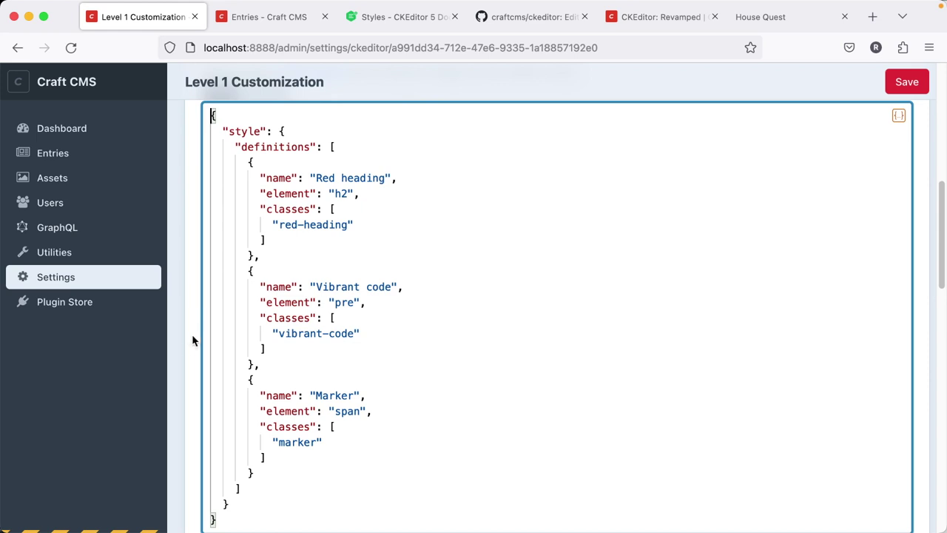
{"action": "scroll", "coordinate": [189, 352], "scroll_direction": "up", "scroll_amount": 9}
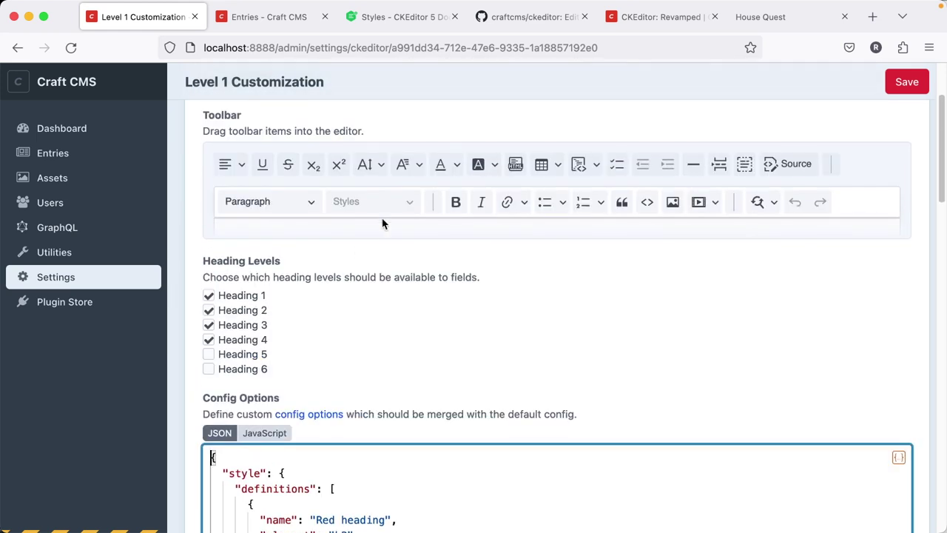
{"action": "left_click_drag", "start_coordinate": [393, 205], "coordinate": [394, 205]}
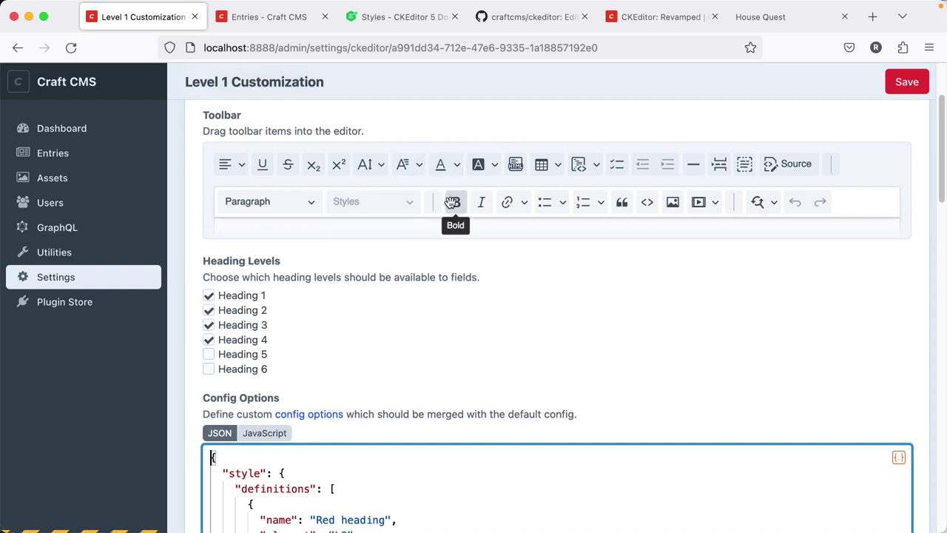
{"action": "scroll", "coordinate": [258, 304], "scroll_direction": "down", "scroll_amount": 5}
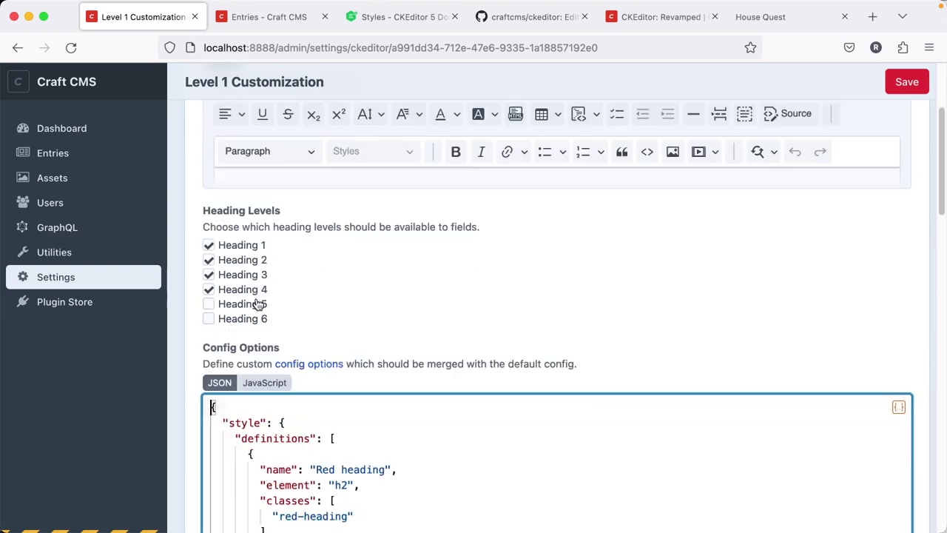
Restore and save the Alert style definition in Config Options, and reopen the Level 1 Customization config to check it.
{"action": "key", "text": "super+a"}
{"action": "key", "text": "super+s"}
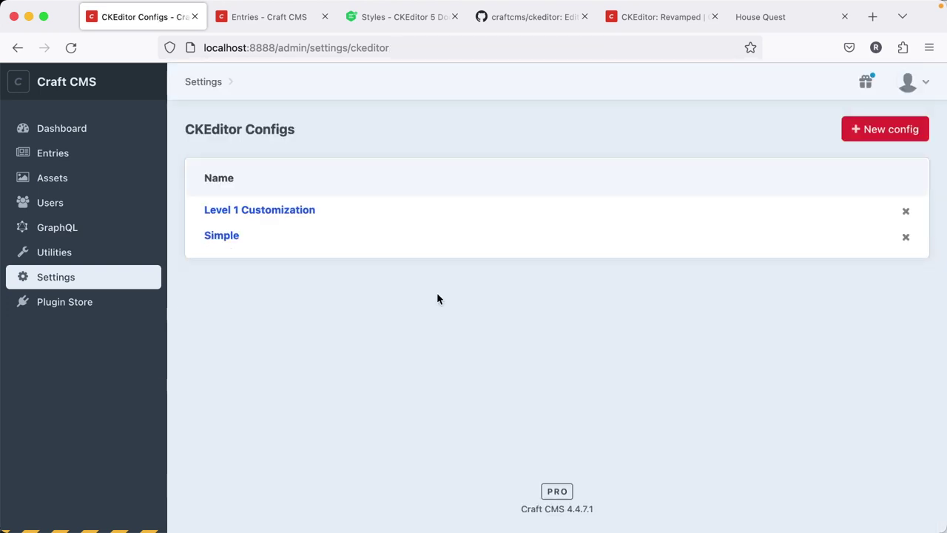
{"action": "left_click", "coordinate": [248, 210]}
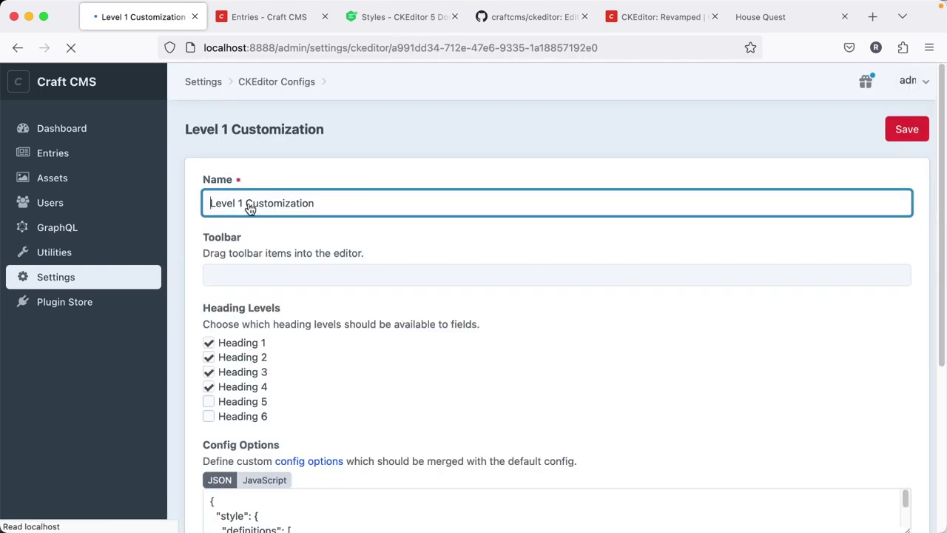
{"action": "scroll", "coordinate": [400, 366], "scroll_direction": "down", "scroll_amount": 5}
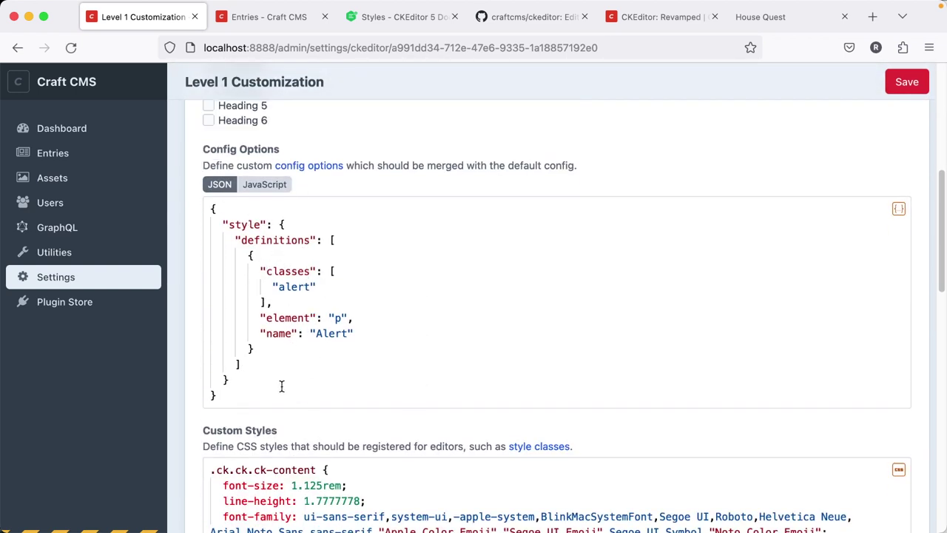
{"action": "scroll", "coordinate": [283, 390], "scroll_direction": "up", "scroll_amount": 3}
{"action": "scroll", "coordinate": [387, 217], "scroll_direction": "up", "scroll_amount": 3}
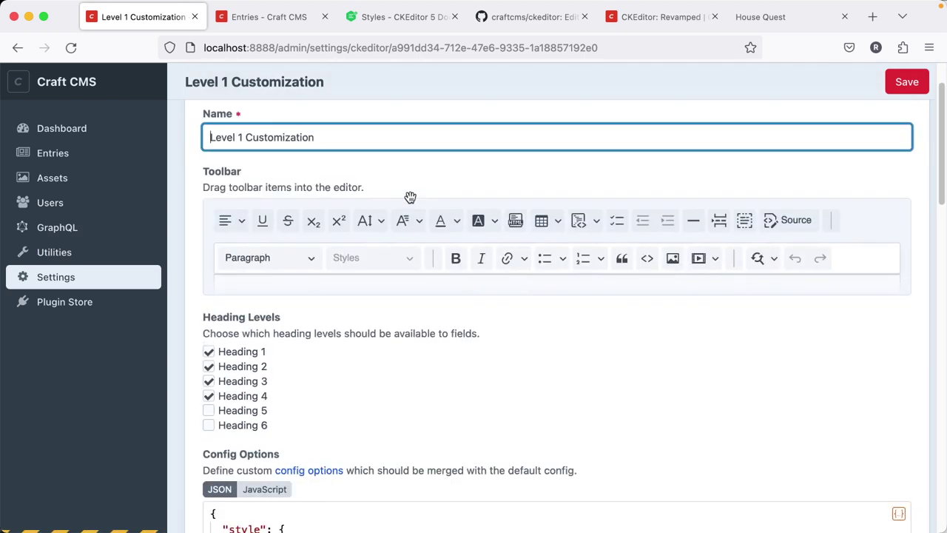
Remove the Styles dropdown from the editor toolbar and save the config.
{"action": "left_click_drag", "start_coordinate": [377, 307], "coordinate": [241, 251]}
{"action": "scroll", "coordinate": [392, 370], "scroll_direction": "down", "scroll_amount": 5}
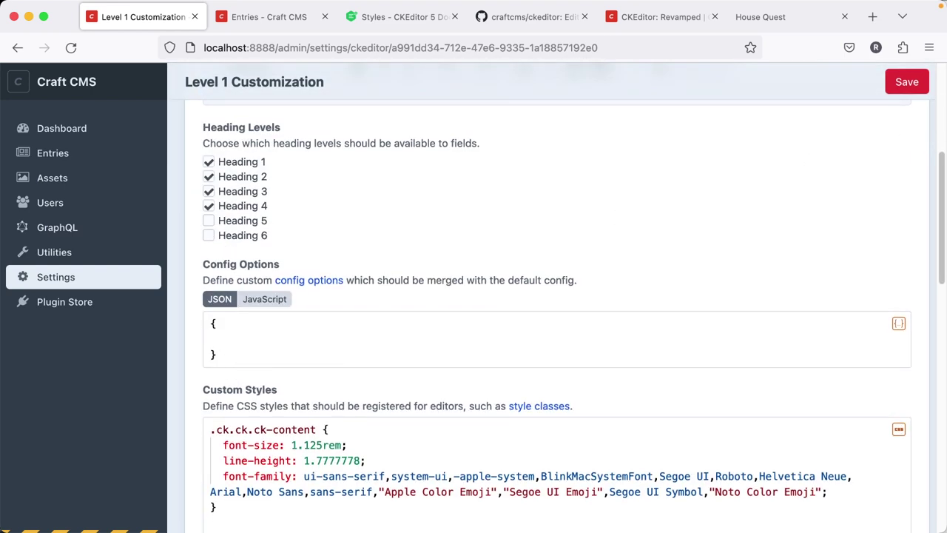
{"action": "left_click", "coordinate": [904, 82]}
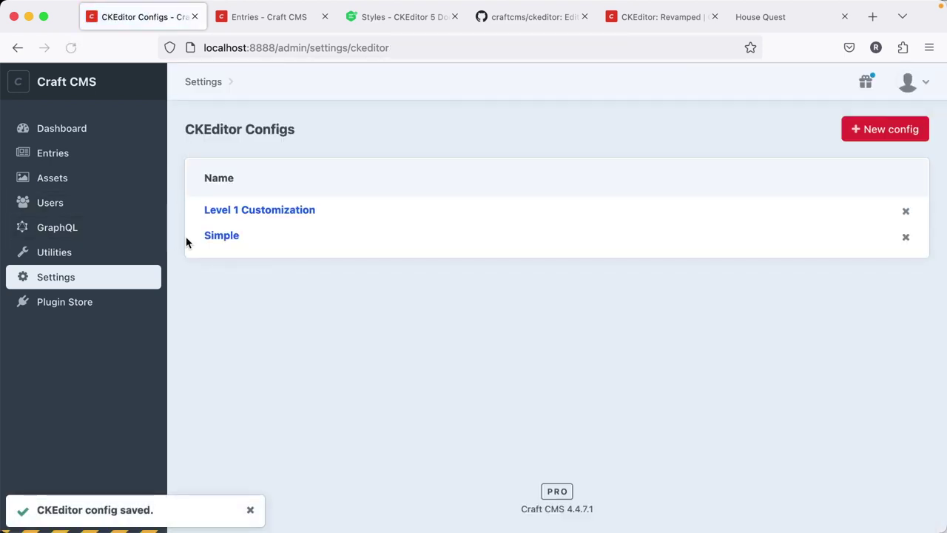
Reopen the Level 1 Customization config and put the Styles dropdown back in the editor toolbar after Paragraph.
{"action": "left_click", "coordinate": [272, 213]}
{"action": "scroll", "coordinate": [252, 251], "scroll_direction": "down", "scroll_amount": 4}
{"action": "scroll", "coordinate": [250, 249], "scroll_direction": "up", "scroll_amount": 3}
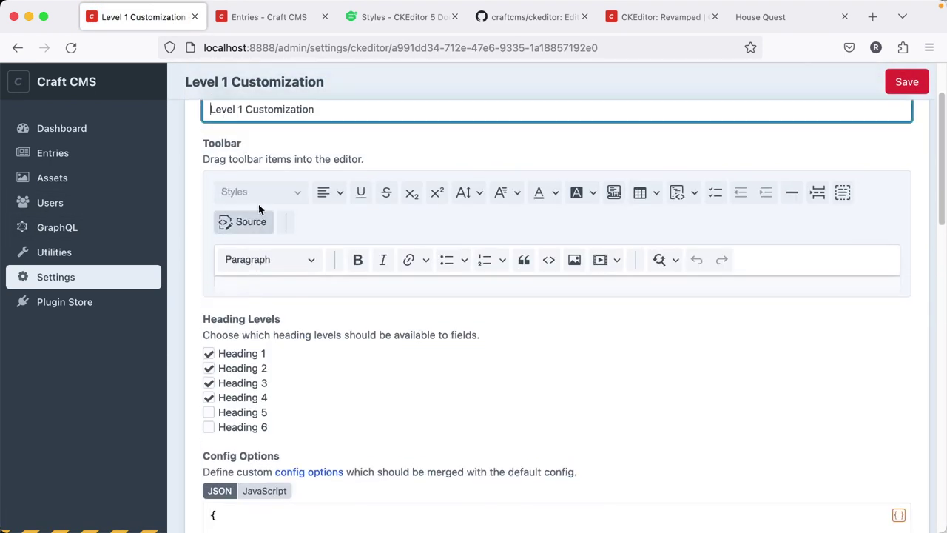
{"action": "left_click_drag", "start_coordinate": [264, 194], "coordinate": [351, 227]}
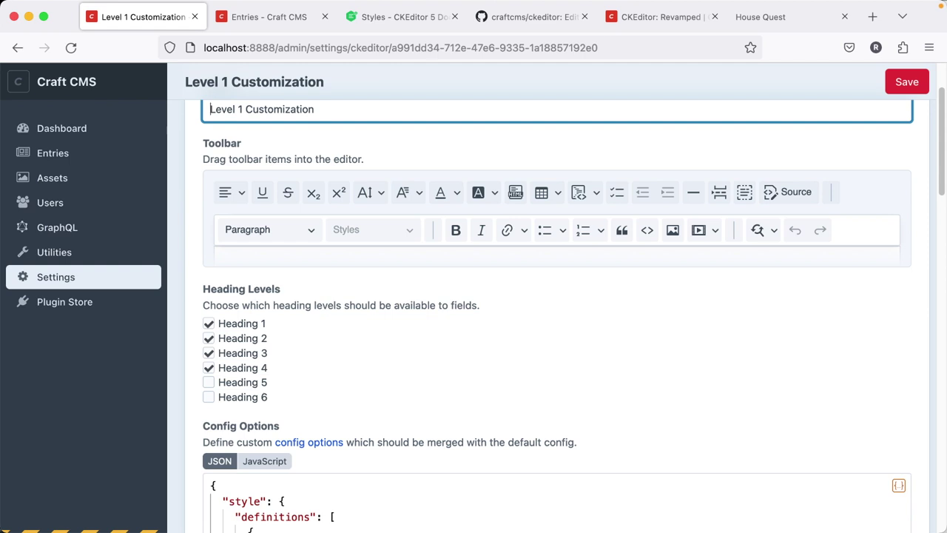
Replace the Config Options JSON with the Alert style definition for the p element with class alert, and save the config.
{"action": "scroll", "coordinate": [555, 318], "scroll_direction": "down", "scroll_amount": 2}
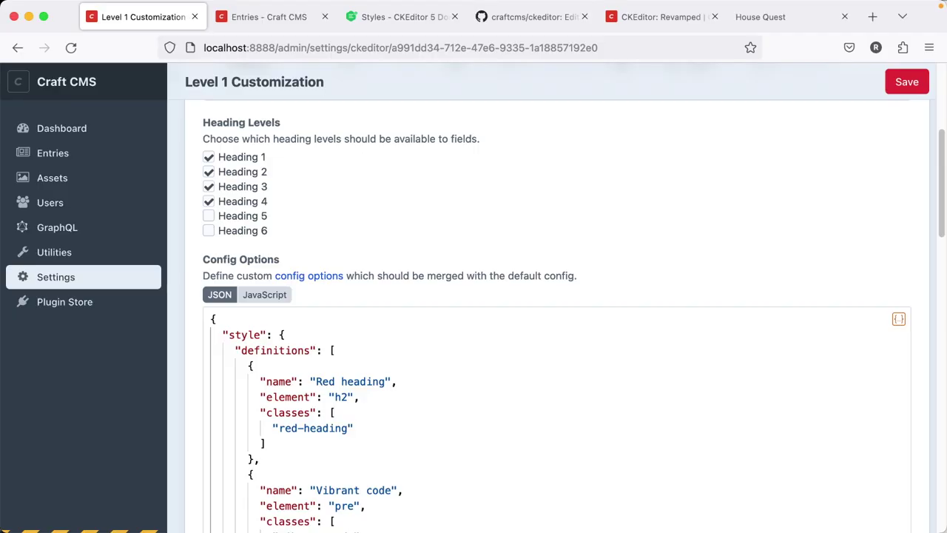
{"action": "scroll", "coordinate": [458, 275], "scroll_direction": "down", "scroll_amount": 3}
{"action": "scroll", "coordinate": [458, 281], "scroll_direction": "up", "scroll_amount": 6}
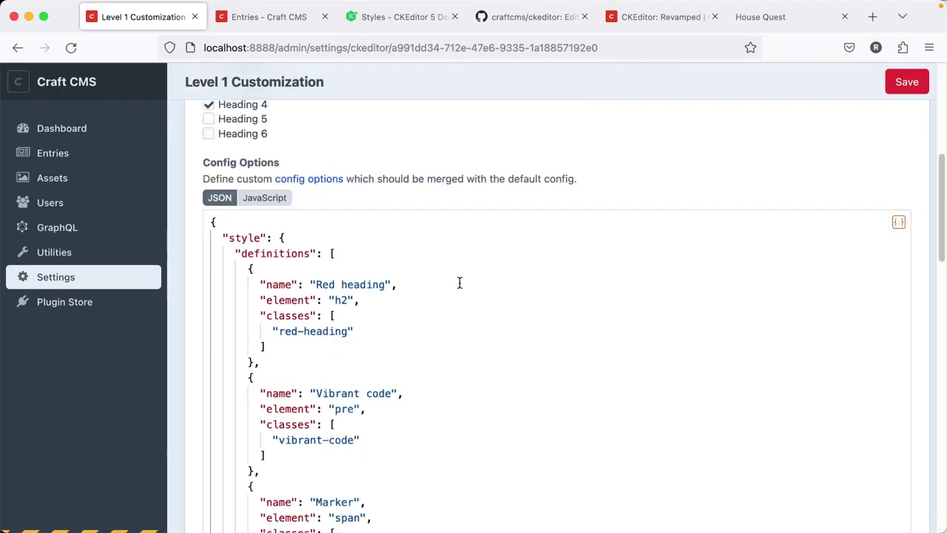
{"action": "scroll", "coordinate": [362, 350], "scroll_direction": "down", "scroll_amount": 5}
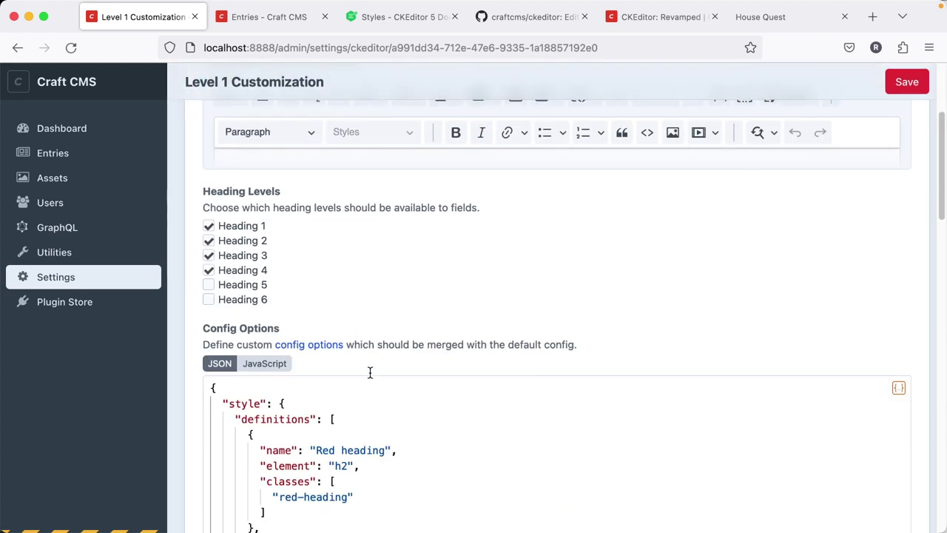
{"action": "scroll", "coordinate": [369, 371], "scroll_direction": "up", "scroll_amount": 2}
{"action": "scroll", "coordinate": [372, 376], "scroll_direction": "down", "scroll_amount": 5}
{"action": "scroll", "coordinate": [382, 372], "scroll_direction": "up", "scroll_amount": 2}
{"action": "left_click", "coordinate": [436, 344]}
{"action": "scroll", "coordinate": [444, 355], "scroll_direction": "down", "scroll_amount": 6}
{"action": "left_click", "coordinate": [330, 371]}
{"action": "key", "text": "super+a"}
{"action": "key", "text": "super+v"}
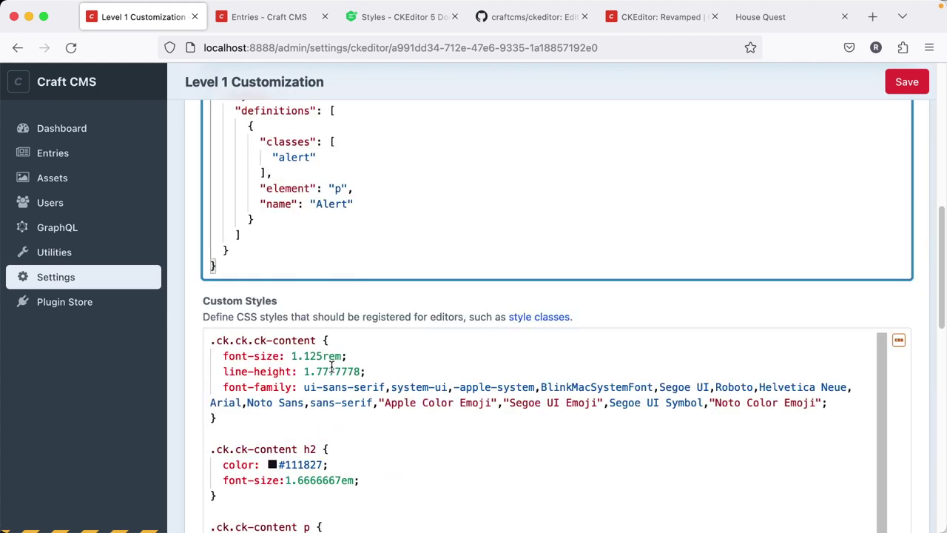
{"action": "scroll", "coordinate": [331, 368], "scroll_direction": "up", "scroll_amount": 10}
{"action": "scroll", "coordinate": [429, 416], "scroll_direction": "down", "scroll_amount": 3}
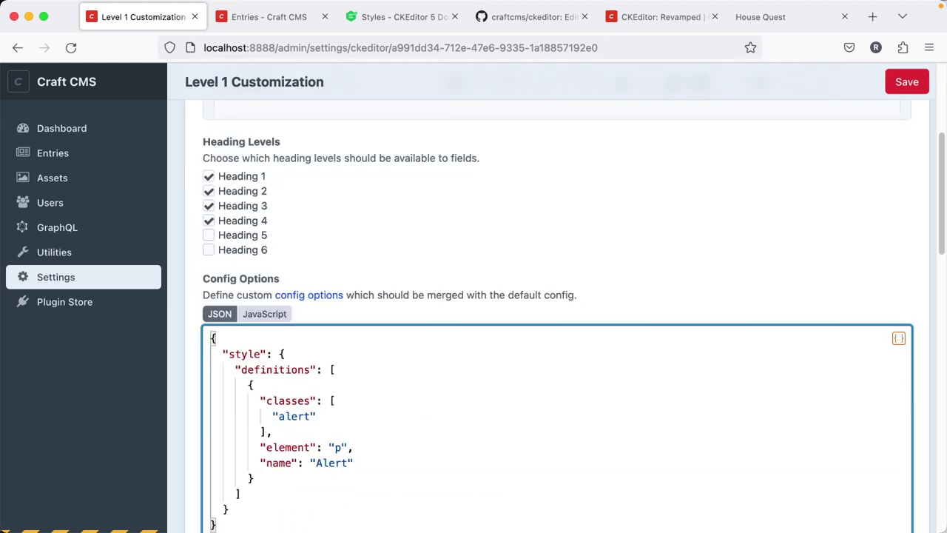
{"action": "left_click", "coordinate": [905, 81]}
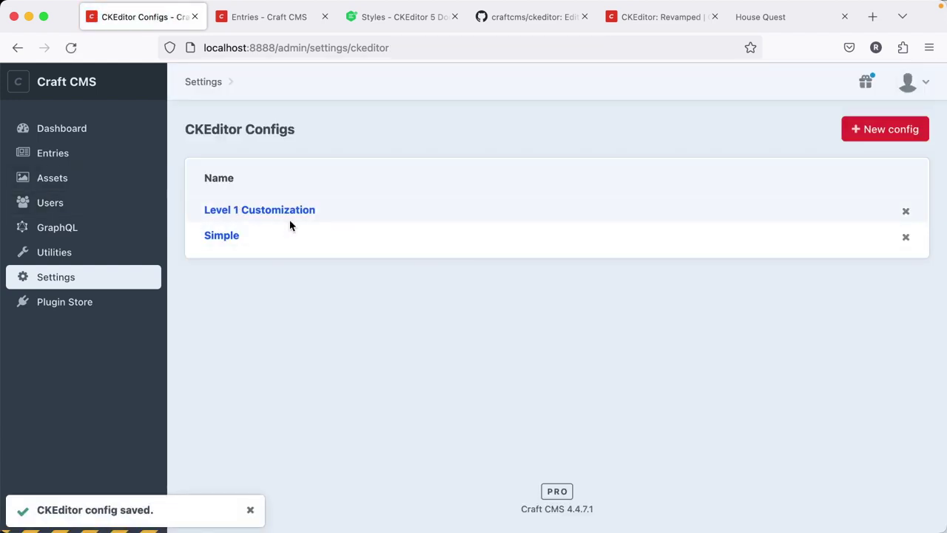
Reopen the Level 1 Customization config and check its style definition against the toolbar items.
{"action": "left_click", "coordinate": [295, 214]}
{"action": "scroll", "coordinate": [375, 298], "scroll_direction": "down", "scroll_amount": 5}
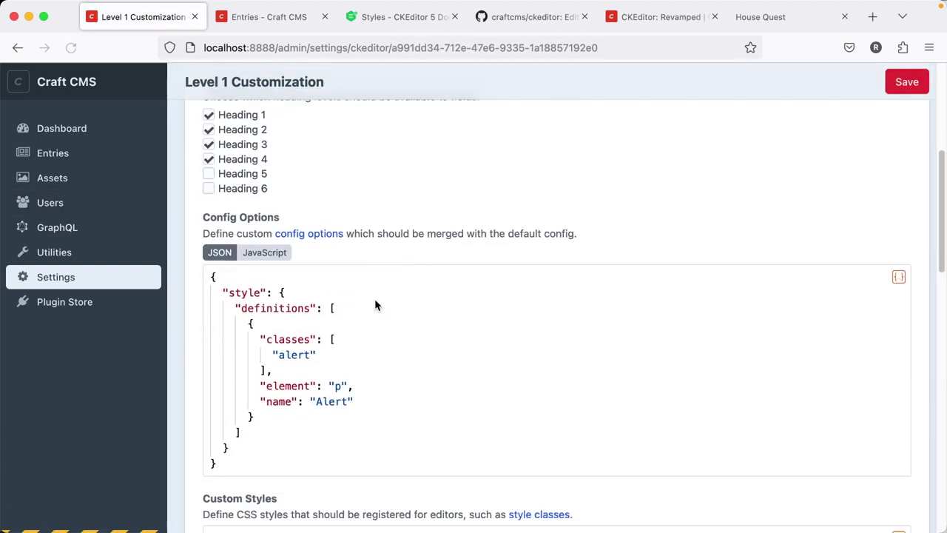
{"action": "scroll", "coordinate": [375, 305], "scroll_direction": "up", "scroll_amount": 4}
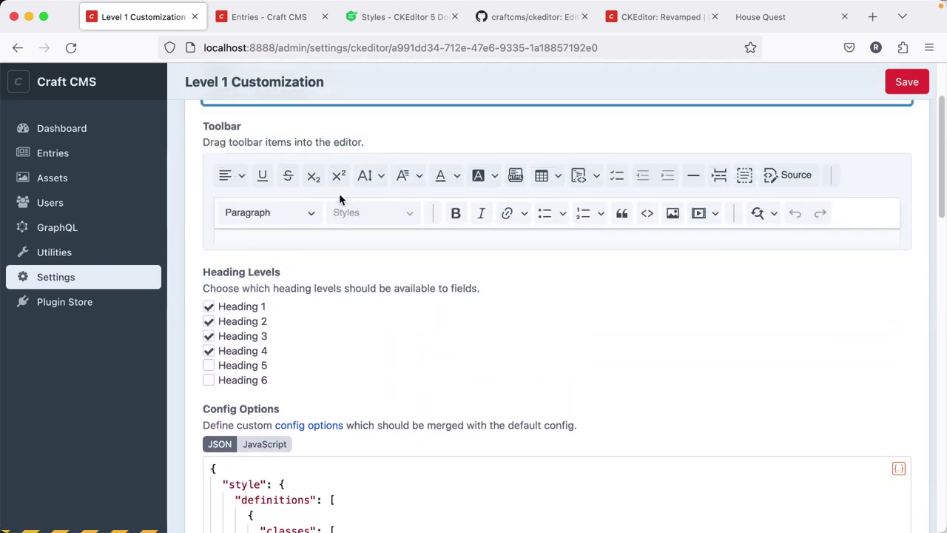
Take the Styles dropdown out of the editor toolbar, check Config Options, and return the dropdown to its place after Paragraph.
{"action": "left_click_drag", "start_coordinate": [360, 207], "coordinate": [250, 163]}
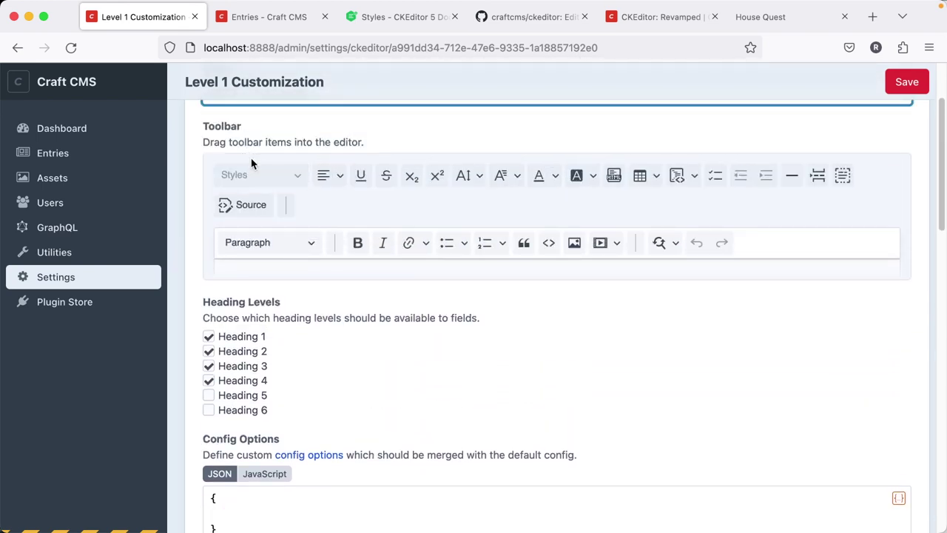
{"action": "scroll", "coordinate": [706, 288], "scroll_direction": "down", "scroll_amount": 2}
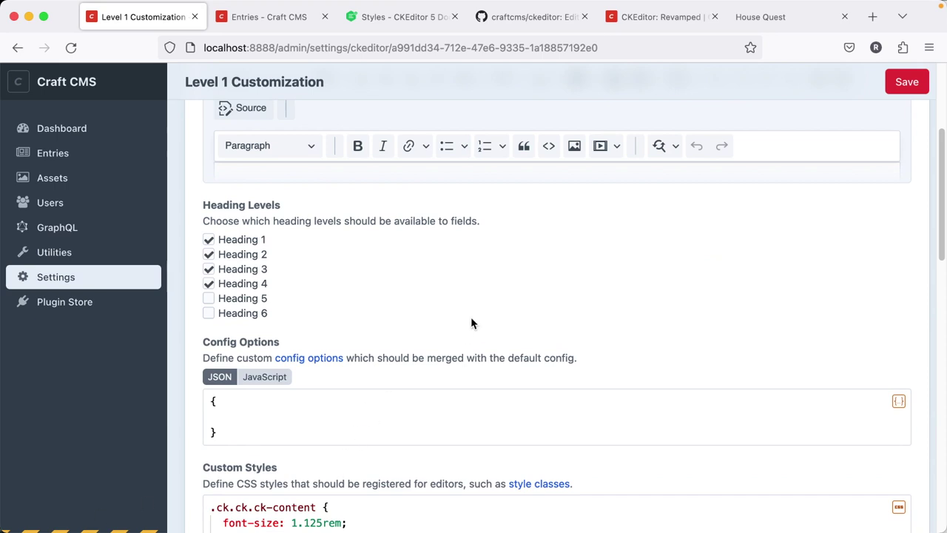
{"action": "scroll", "coordinate": [243, 171], "scroll_direction": "up", "scroll_amount": 3}
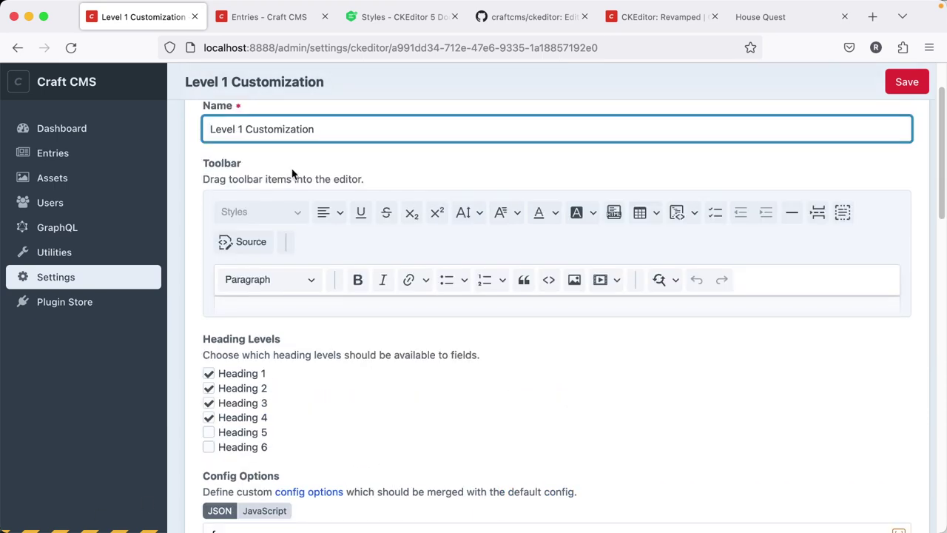
{"action": "left_click_drag", "start_coordinate": [260, 218], "coordinate": [373, 250]}
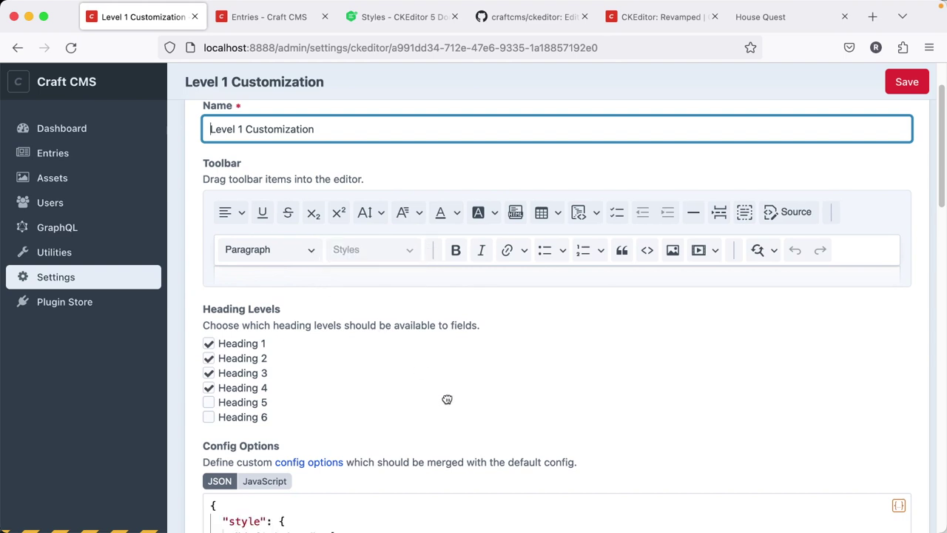
{"action": "scroll", "coordinate": [447, 400], "scroll_direction": "down", "scroll_amount": 5}
{"action": "scroll", "coordinate": [407, 432], "scroll_direction": "down", "scroll_amount": 3}
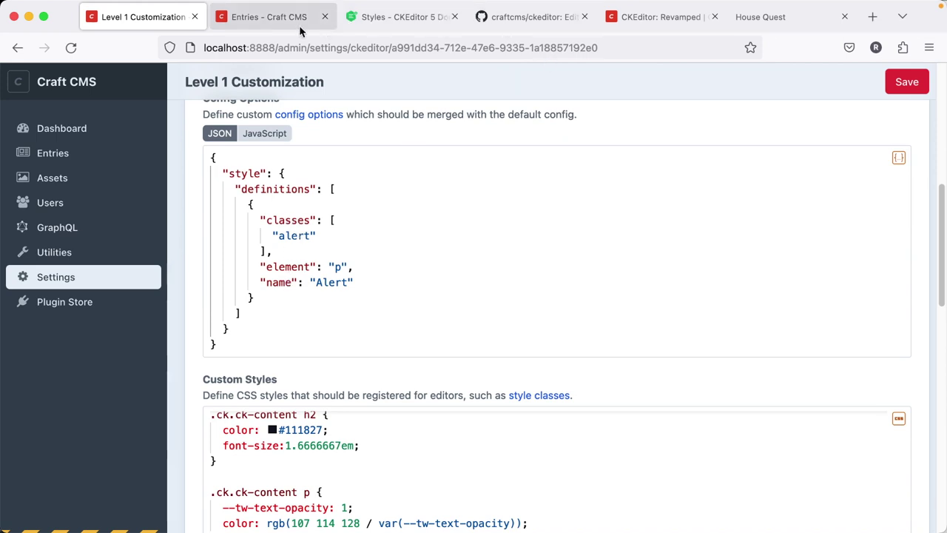
Open the entry "Austin Market Cools Down, Taxes Don't" and view the Styles dropdown options in Better Article Copy.
{"action": "left_click", "coordinate": [269, 21]}
{"action": "left_click", "coordinate": [423, 215]}
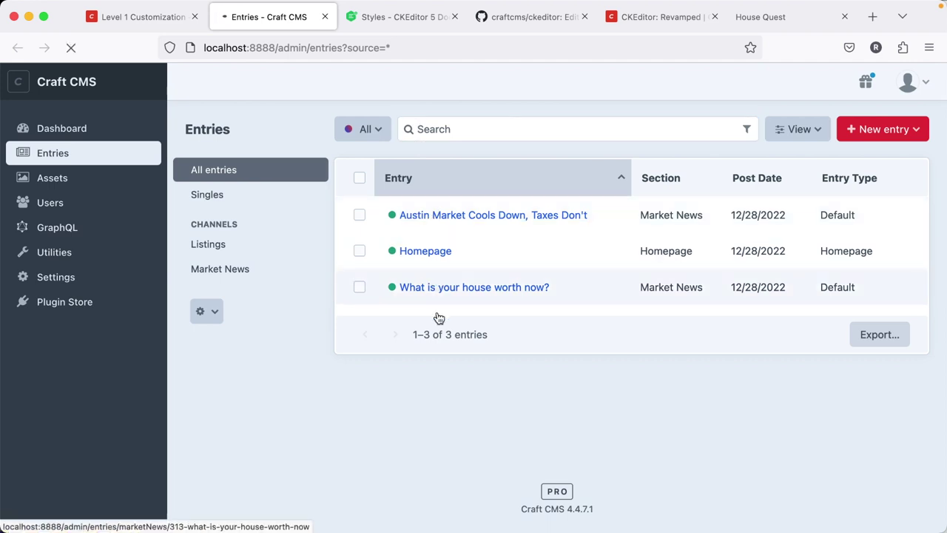
{"action": "scroll", "coordinate": [437, 333], "scroll_direction": "down", "scroll_amount": 3}
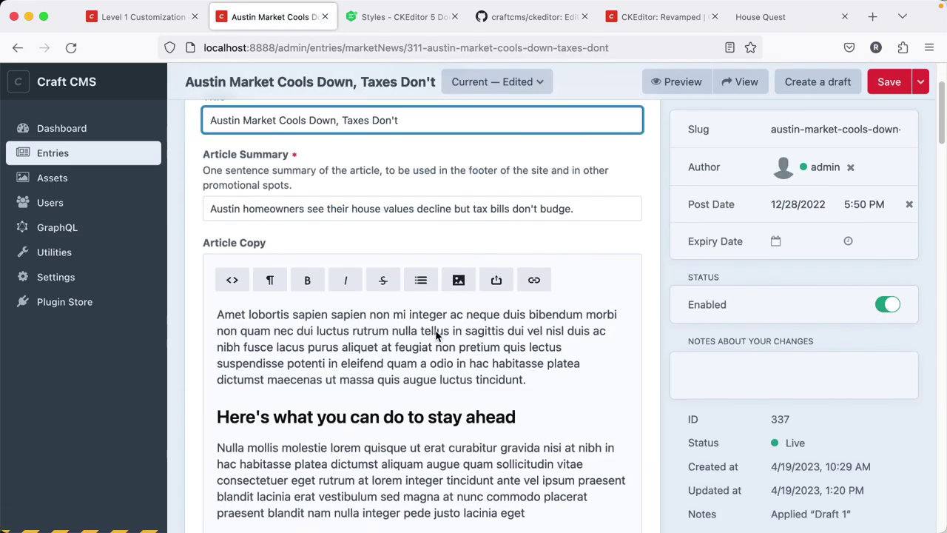
{"action": "scroll", "coordinate": [436, 331], "scroll_direction": "down", "scroll_amount": 15}
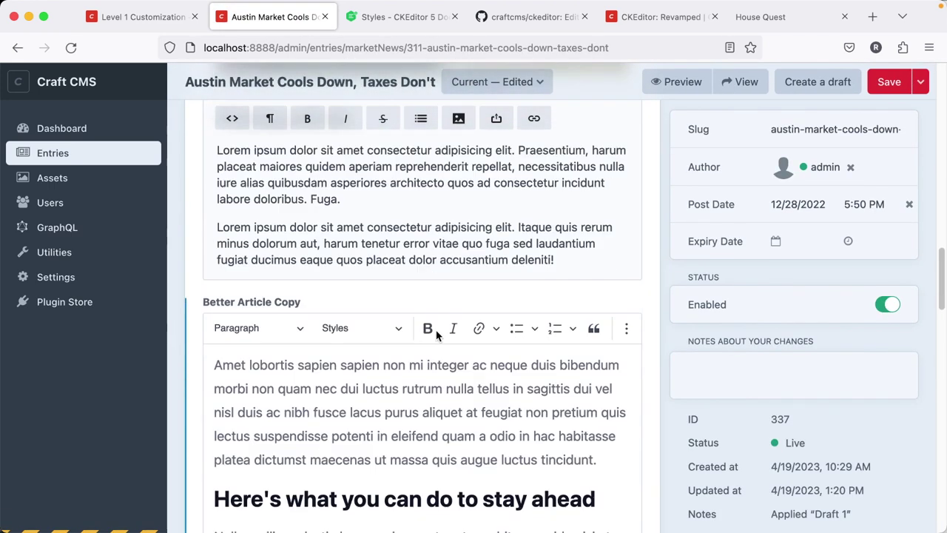
{"action": "scroll", "coordinate": [436, 330], "scroll_direction": "down", "scroll_amount": 3}
{"action": "left_click", "coordinate": [398, 202]}
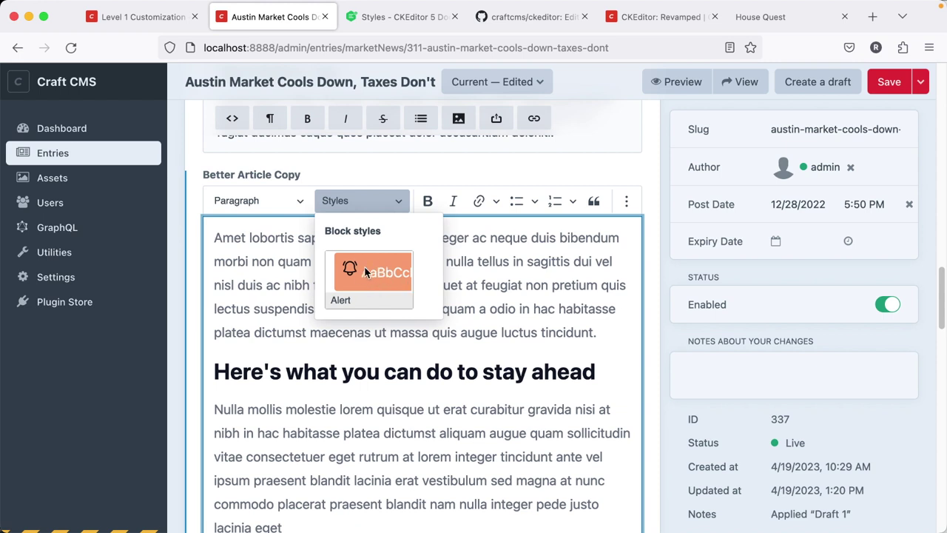
{"action": "key", "text": "Escape"}
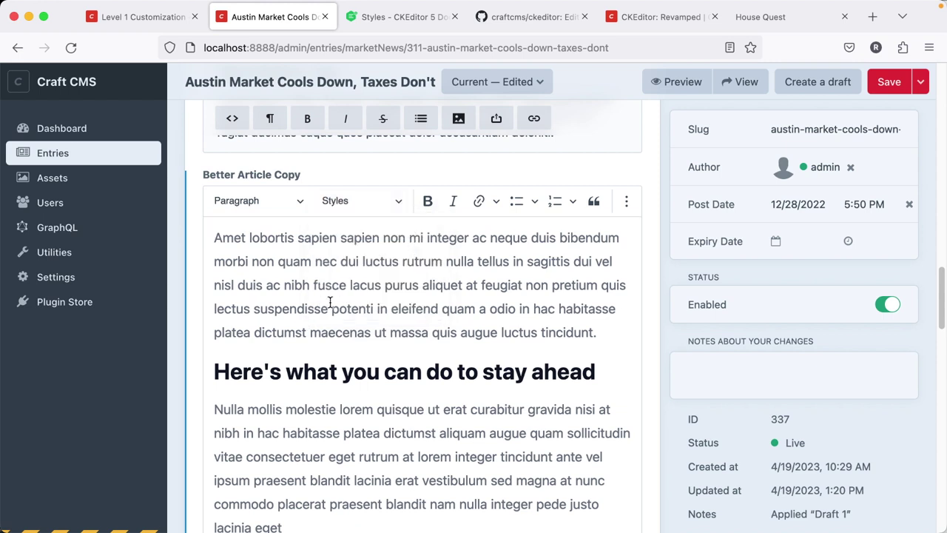
Switch to the CKEditor 5 Styles documentation and examine the block and text styles offered in the demo editor's Styles dropdown.
{"action": "left_click", "coordinate": [403, 16]}
{"action": "scroll", "coordinate": [604, 275], "scroll_direction": "up", "scroll_amount": 5}
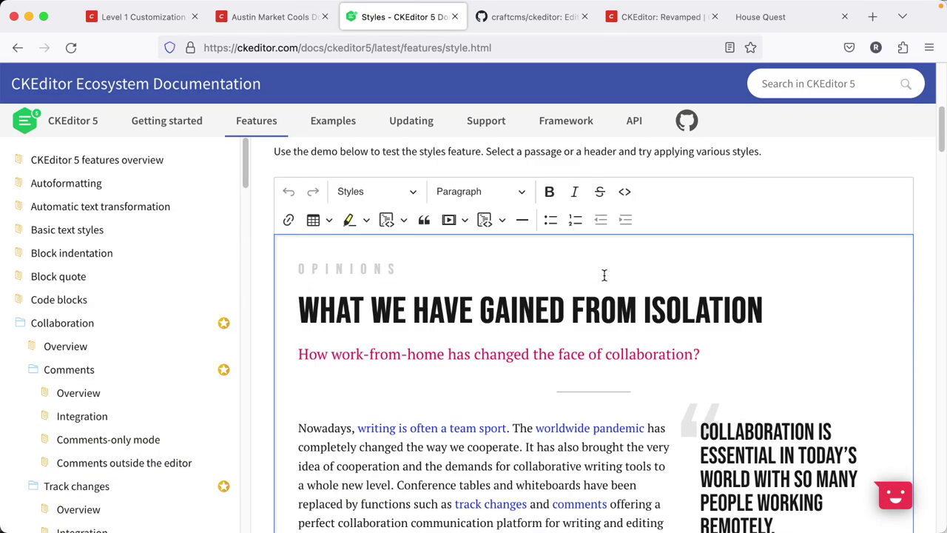
{"action": "left_click", "coordinate": [414, 195]}
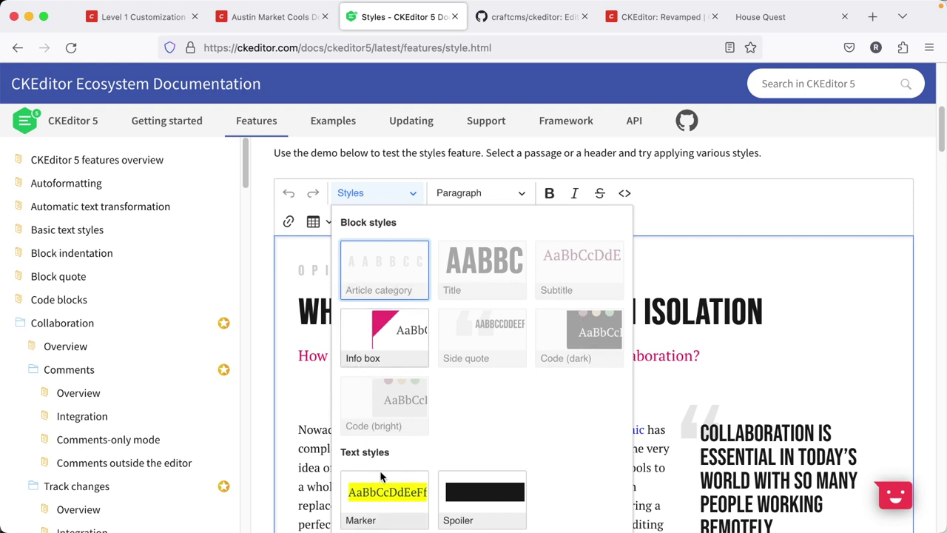
{"action": "scroll", "coordinate": [399, 451], "scroll_direction": "down", "scroll_amount": 3}
{"action": "scroll", "coordinate": [414, 406], "scroll_direction": "up", "scroll_amount": 2}
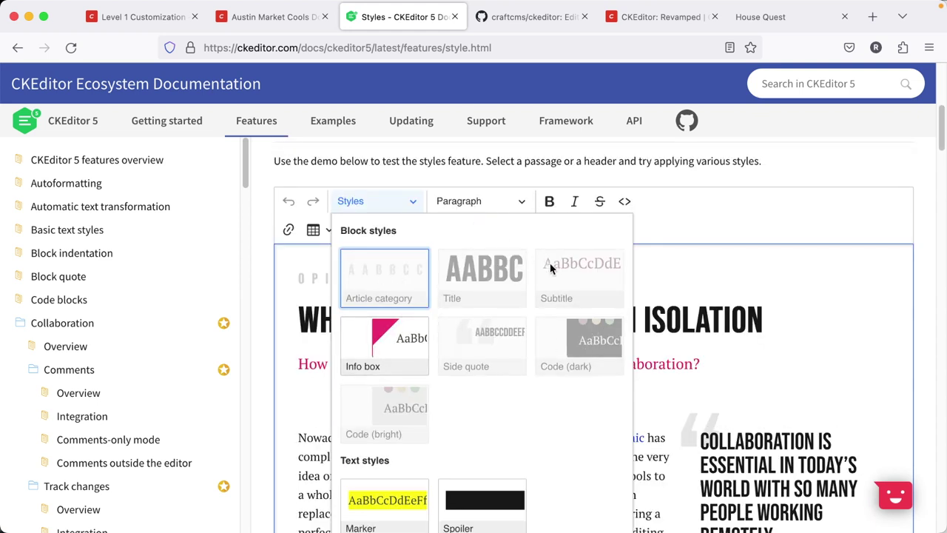
{"action": "left_click", "coordinate": [416, 201]}
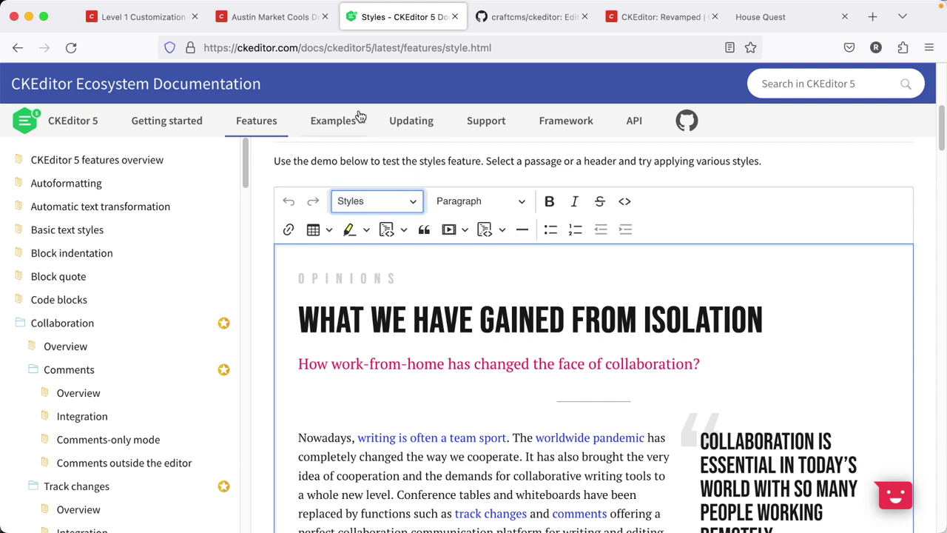
Return to the Level 1 Customization config and review its toolbar, heading levels, style definition and custom styles.
{"action": "left_click", "coordinate": [146, 17]}
{"action": "mouse_move", "coordinate": [358, 448]}
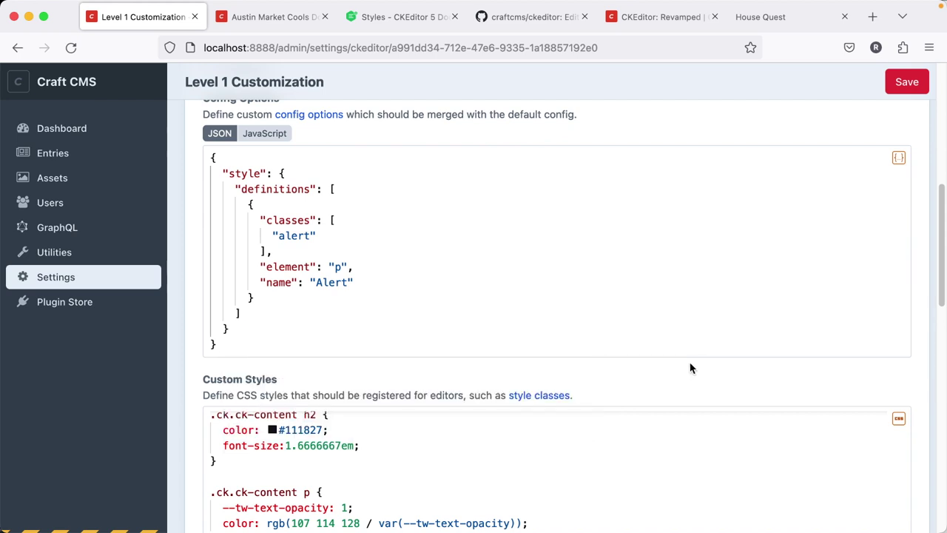
{"action": "left_click", "coordinate": [375, 259]}
{"action": "scroll", "coordinate": [434, 215], "scroll_direction": "up", "scroll_amount": 4}
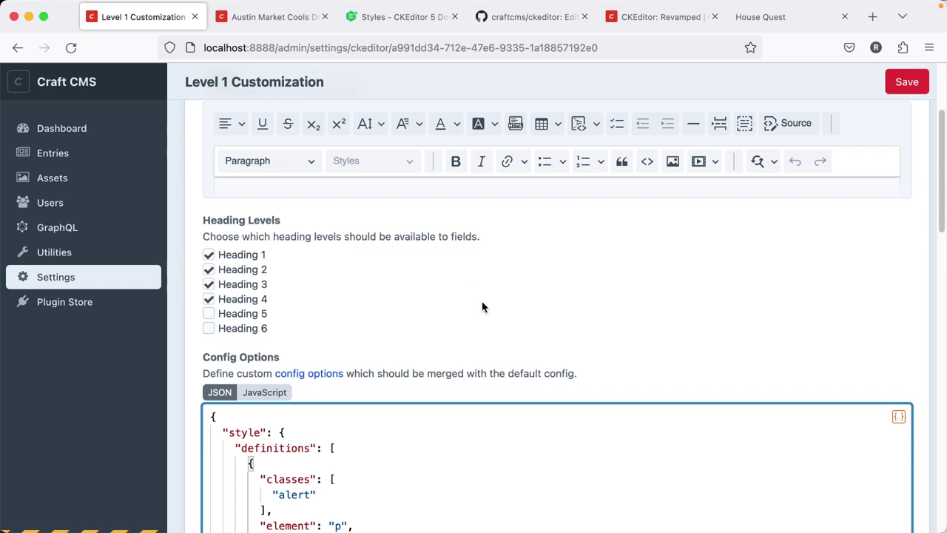
{"action": "scroll", "coordinate": [482, 306], "scroll_direction": "down", "scroll_amount": 5}
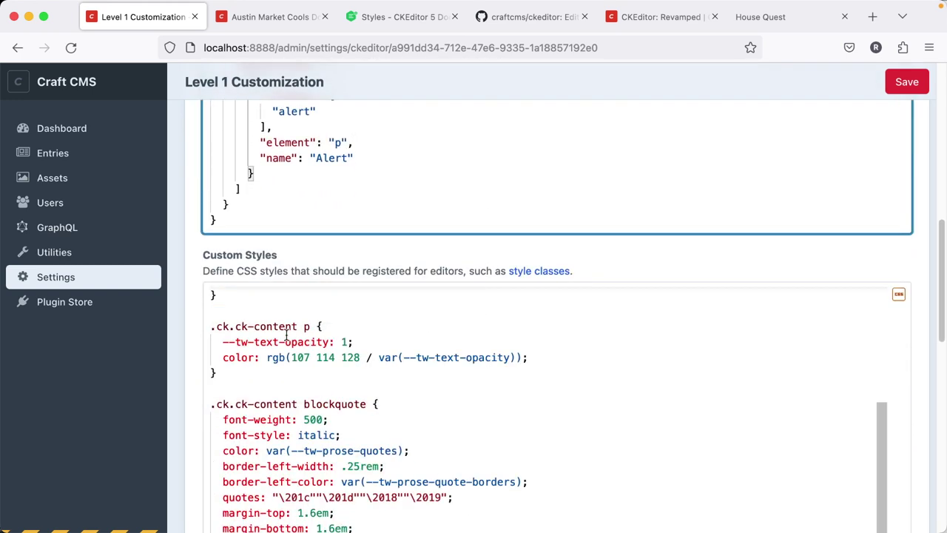
{"action": "scroll", "coordinate": [187, 312], "scroll_direction": "up", "scroll_amount": 3}
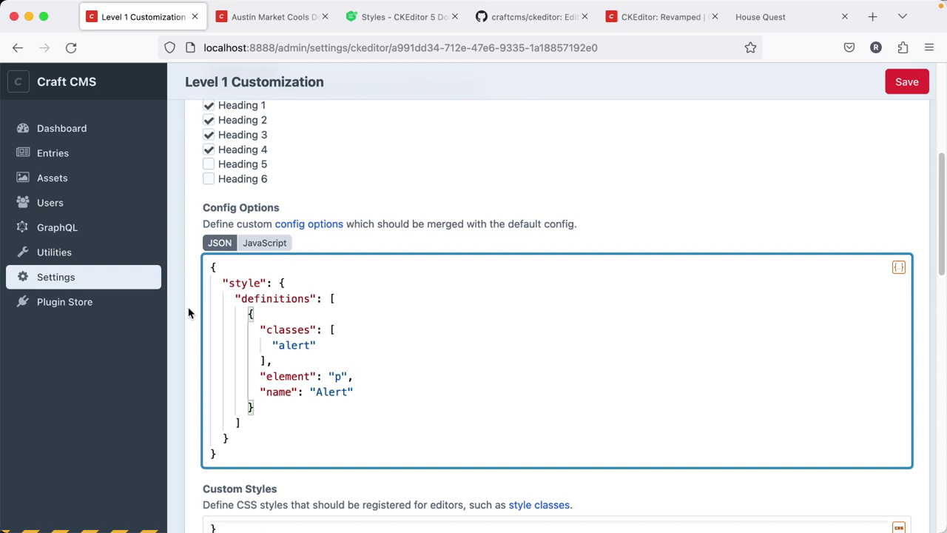
{"action": "scroll", "coordinate": [188, 313], "scroll_direction": "up", "scroll_amount": 5}
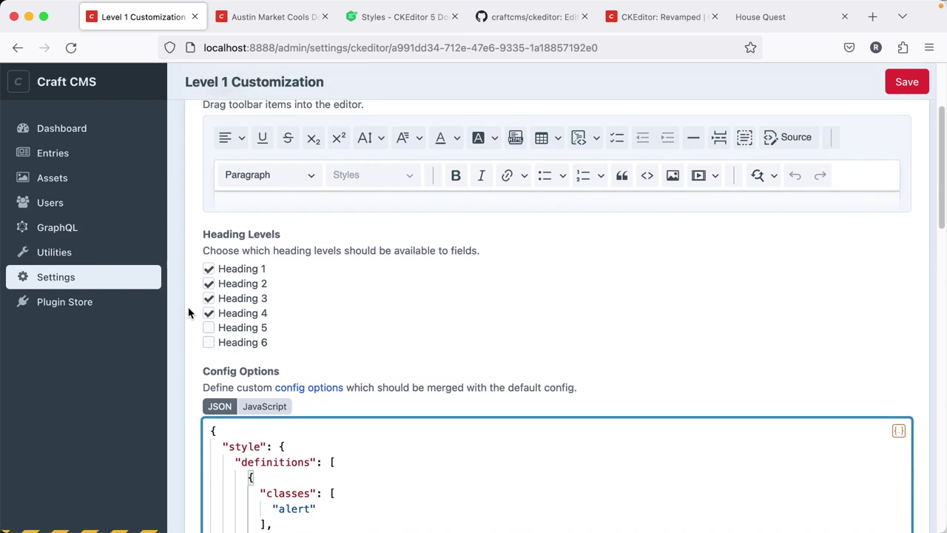
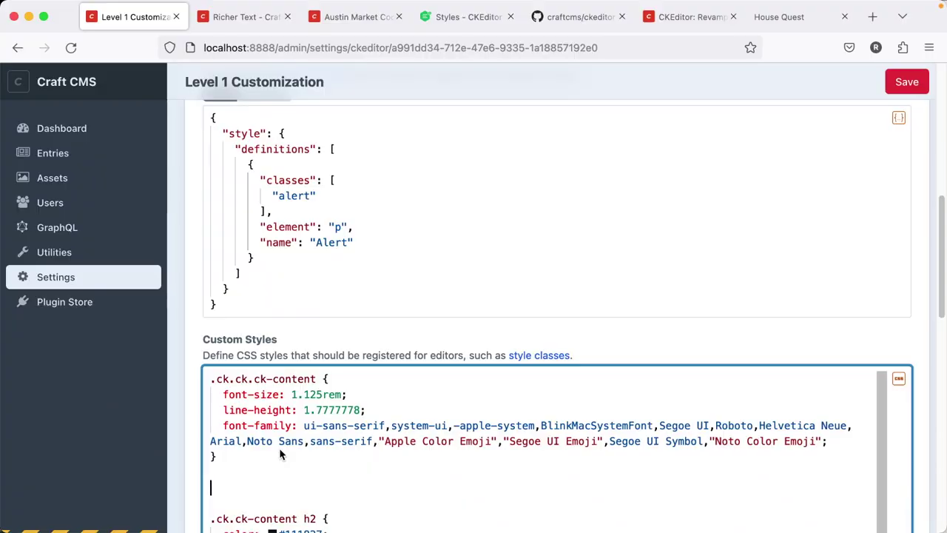
Add a .ck.ck-content rule with font-size: large above the h2 rule in Custom Styles.
{"action": "type", "text": ".ci"}
{"action": "key", "text": "BackSpace"}
{"action": "type", "text": "k"}
{"action": "left_click", "coordinate": [281, 454]}
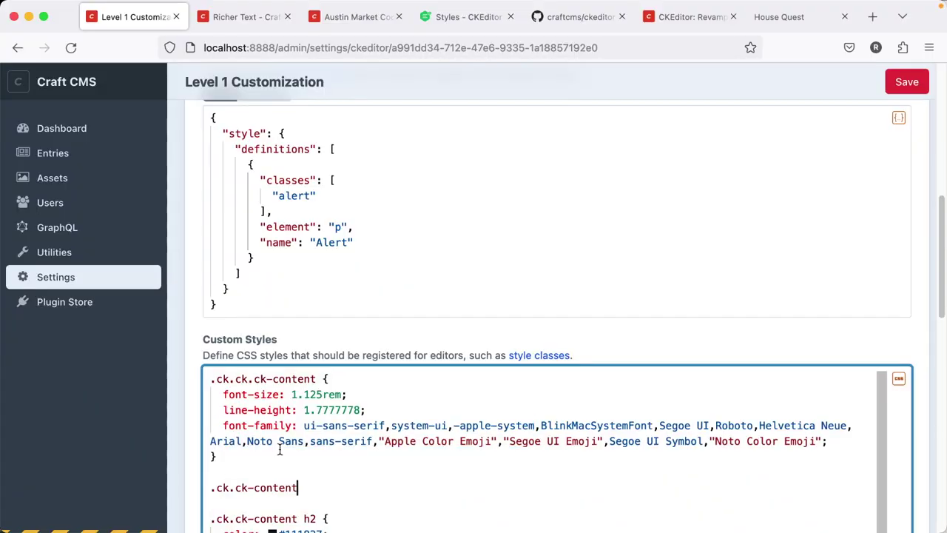
{"action": "type", "text": "{"}
{"action": "key", "text": "Return"}
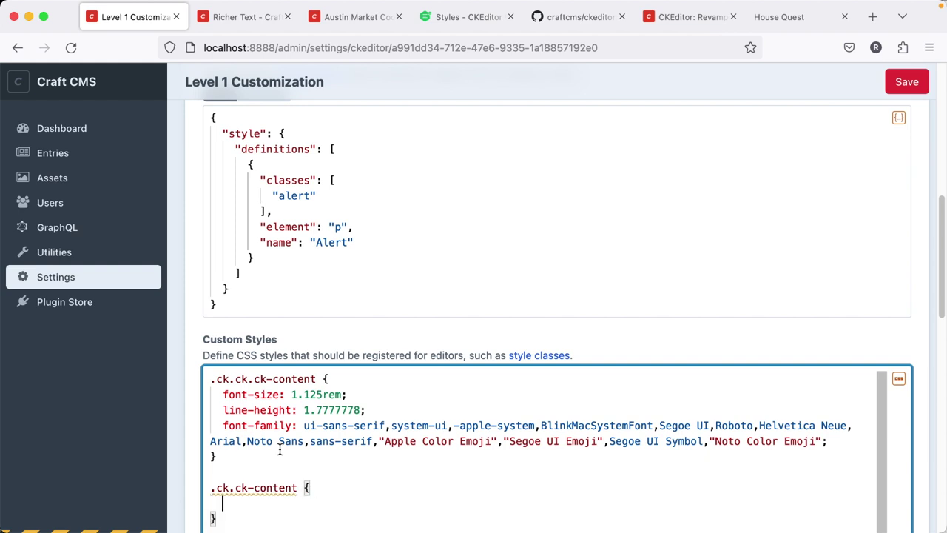
{"action": "type", "text": "fon"}
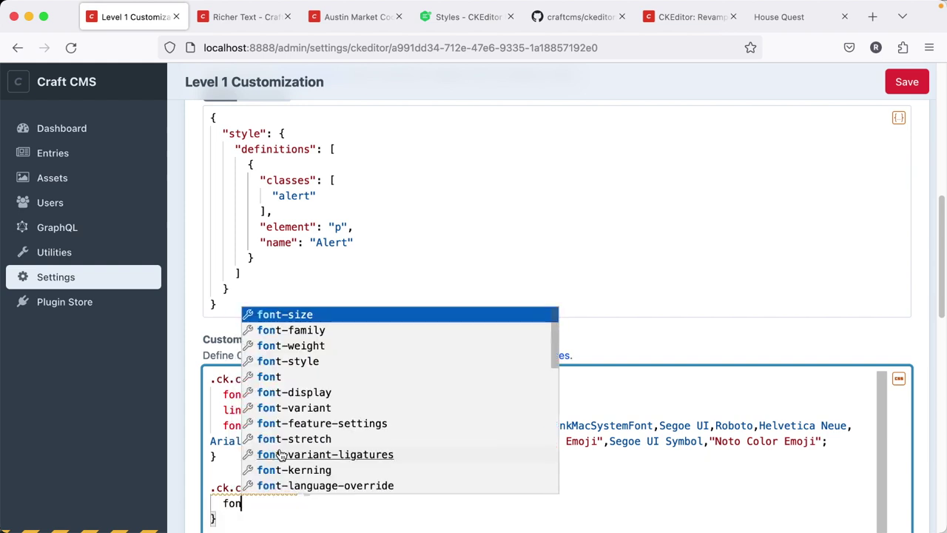
{"action": "key", "text": "Return"}
{"action": "type", "text": "large;"}
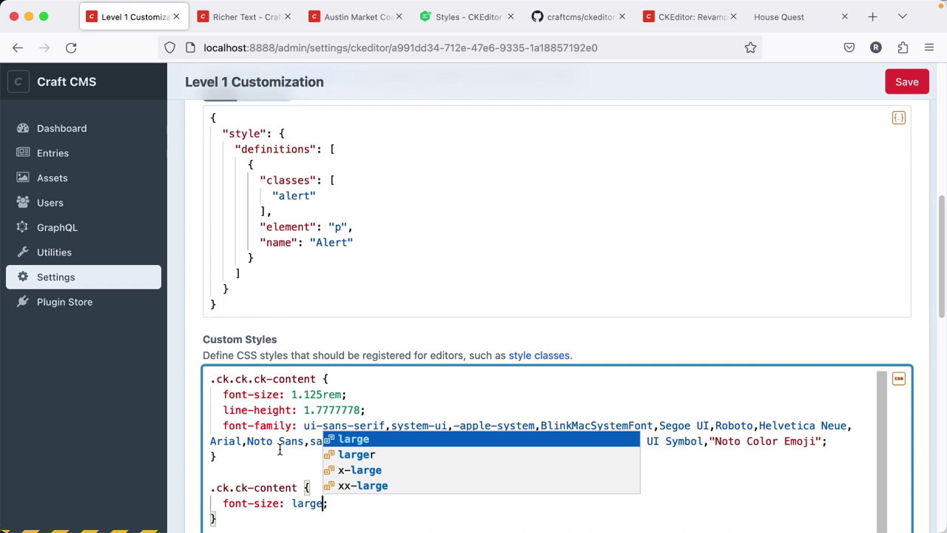
{"action": "key", "text": "End"}
{"action": "key", "text": "Return"}
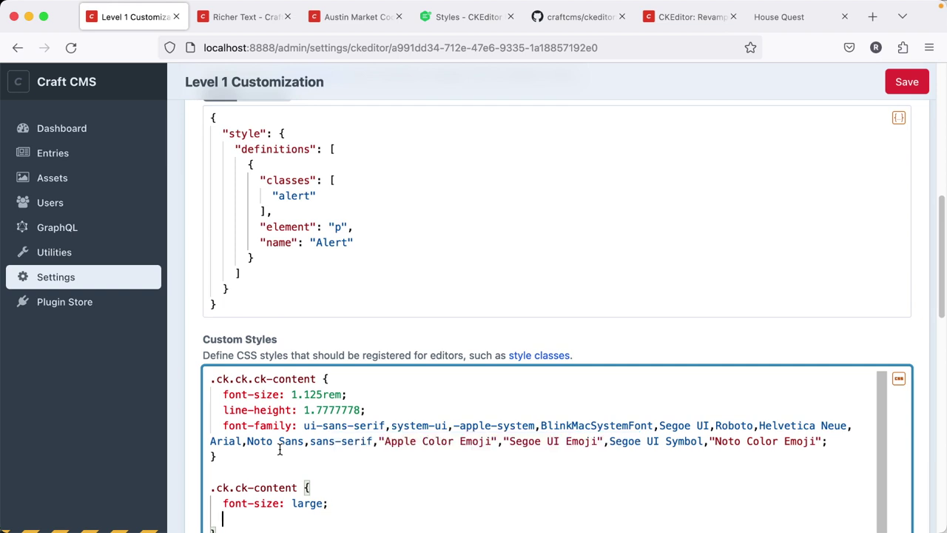
Extend the new rule's selector to .ck.ck-content .blah.
{"action": "key", "text": "Up"}
{"action": "key", "text": "alt+Right"}
{"action": "key", "text": "alt+Right"}
{"action": "key", "text": "Up"}
{"action": "key", "text": "alt+Right"}
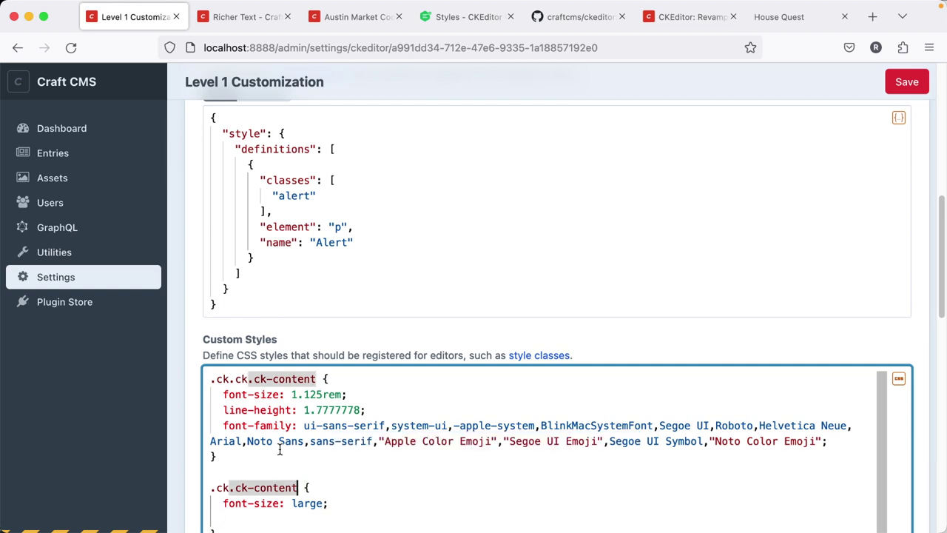
{"action": "type", "text": "b"}
{"action": "key", "text": "BackSpace"}
{"action": "type", "text": ",blah"}
{"action": "key", "text": "BackSpace"}
{"action": "key", "text": "BackSpace"}
{"action": "key", "text": "BackSpace"}
{"action": "key", "text": "BackSpace"}
{"action": "key", "text": "BackSpace"}
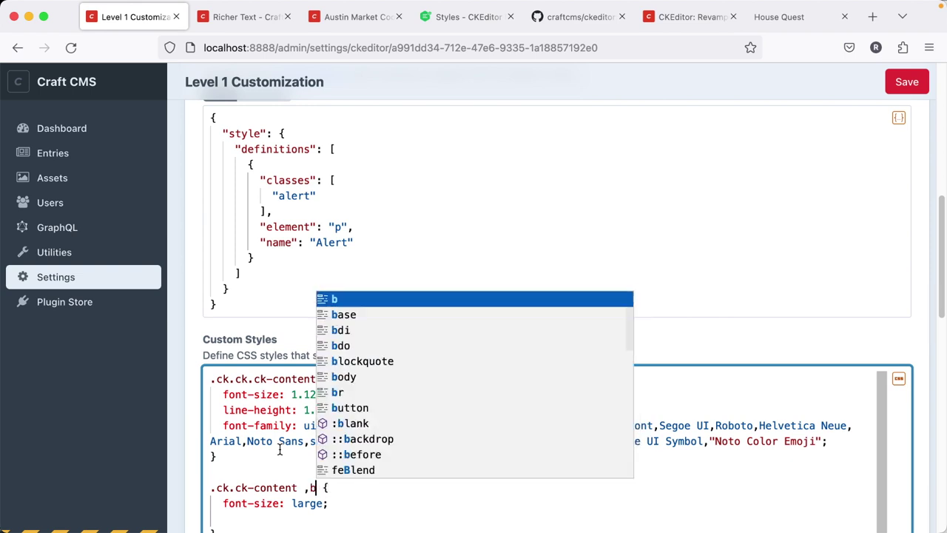
{"action": "type", "text": ".blah"}
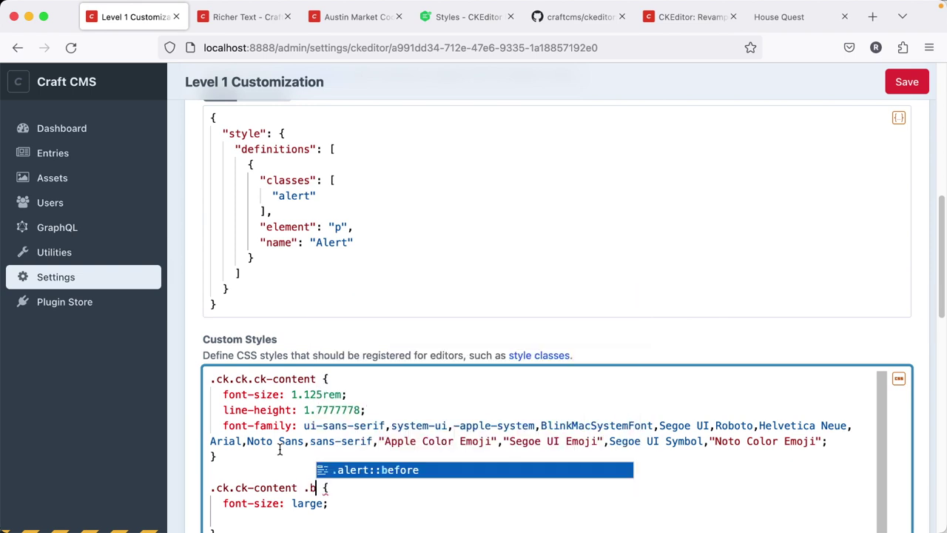
{"action": "key", "text": "Return"}
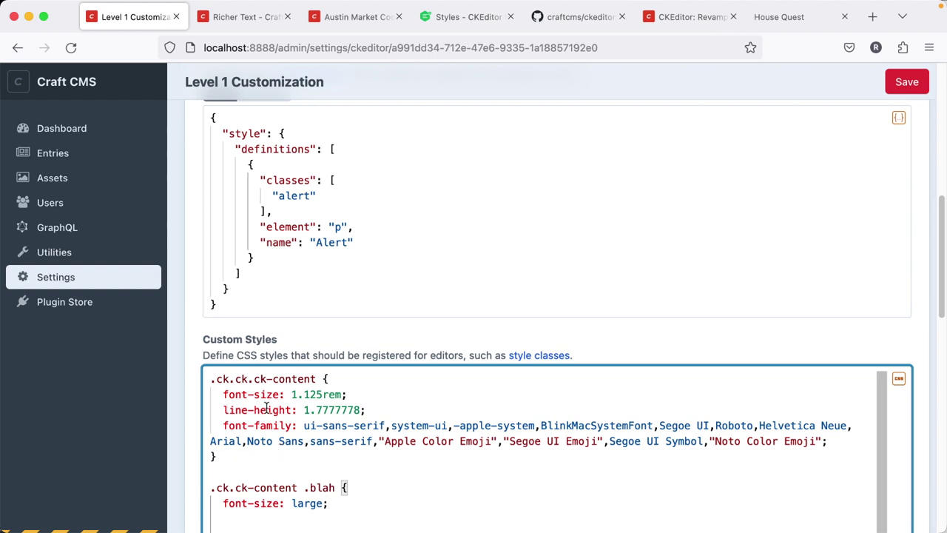
Add background-color: aquamarine to the .blah rule beneath its font size.
{"action": "scroll", "coordinate": [273, 429], "scroll_direction": "down", "scroll_amount": 3}
{"action": "type", "text": "backg"}
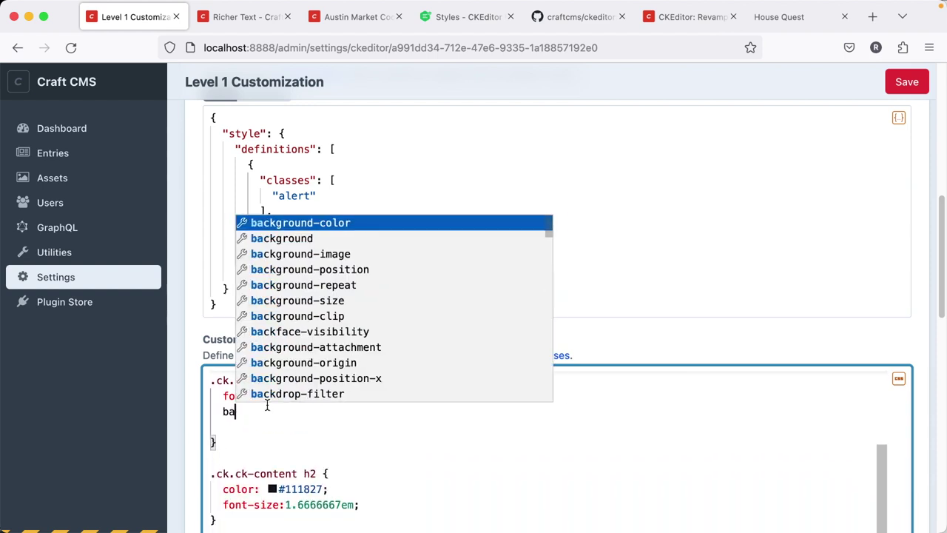
{"action": "key", "text": "Return"}
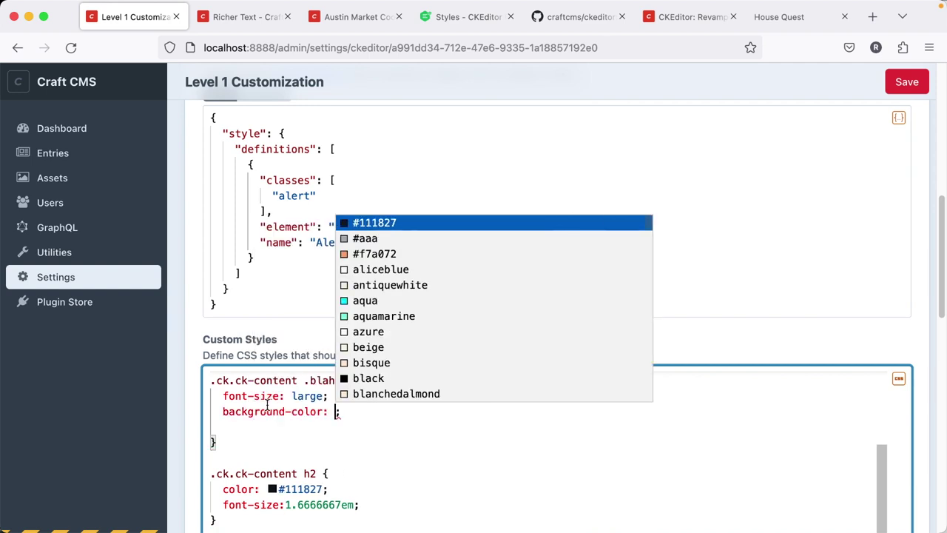
{"action": "key", "text": "Down"}
{"action": "key", "text": "Down"}
{"action": "key", "text": "Down"}
{"action": "key", "text": "Down"}
{"action": "key", "text": "Down"}
{"action": "key", "text": "Down"}
{"action": "key", "text": "Return"}
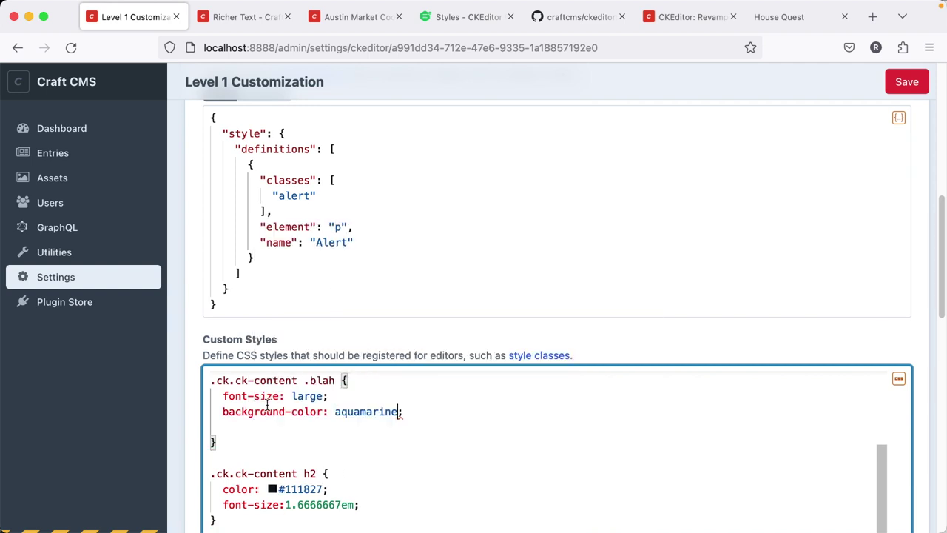
{"action": "key", "text": "Return"}
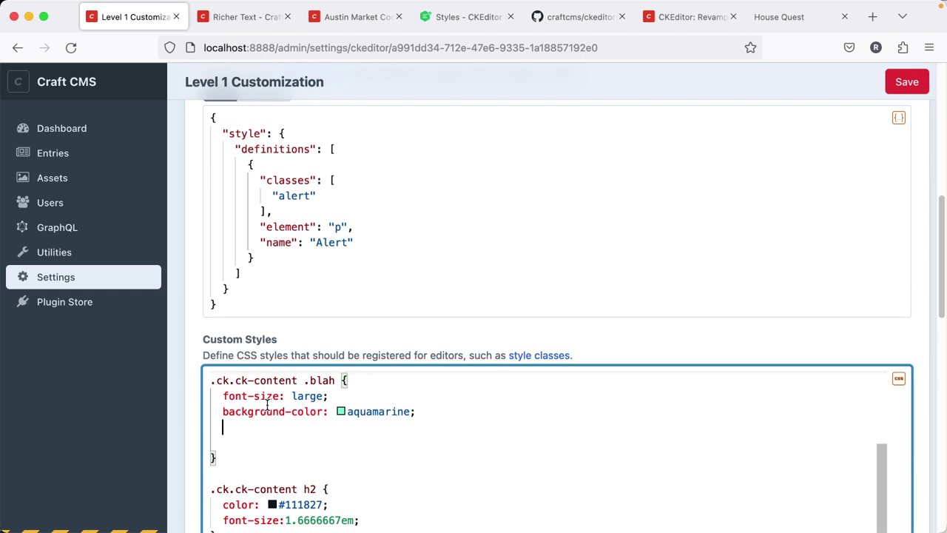
Delete the whole .ck.ck-content .blah rule and tidy the blank lines above the h2 rule.
{"action": "key", "text": "Down"}
{"action": "key", "text": "shift+Up"}
{"action": "key", "text": "shift+Up"}
{"action": "key", "text": "shift+Up"}
{"action": "key", "text": "shift+Up"}
{"action": "key", "text": "shift+Up"}
{"action": "key", "text": "BackSpace"}
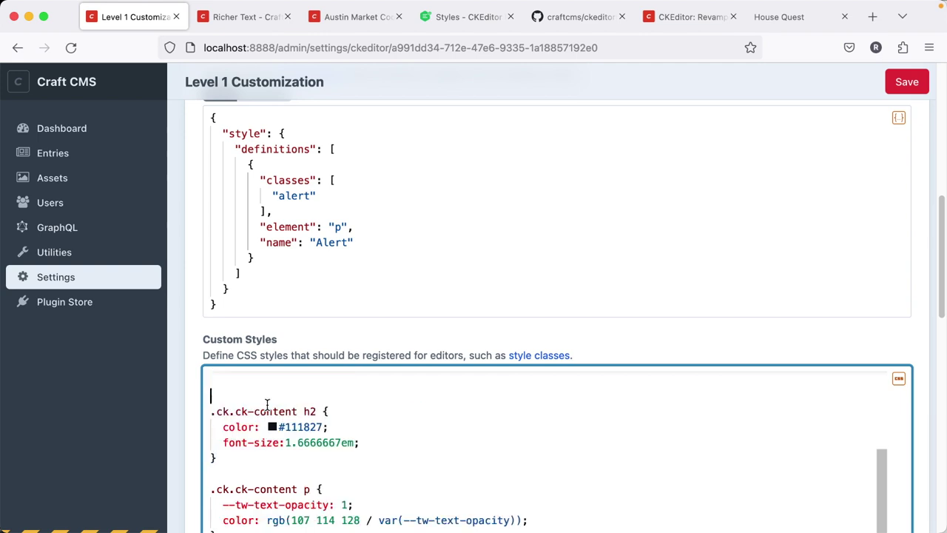
{"action": "key", "text": "BackSpace"}
{"action": "key", "text": "Return"}
{"action": "key", "text": "BackSpace"}
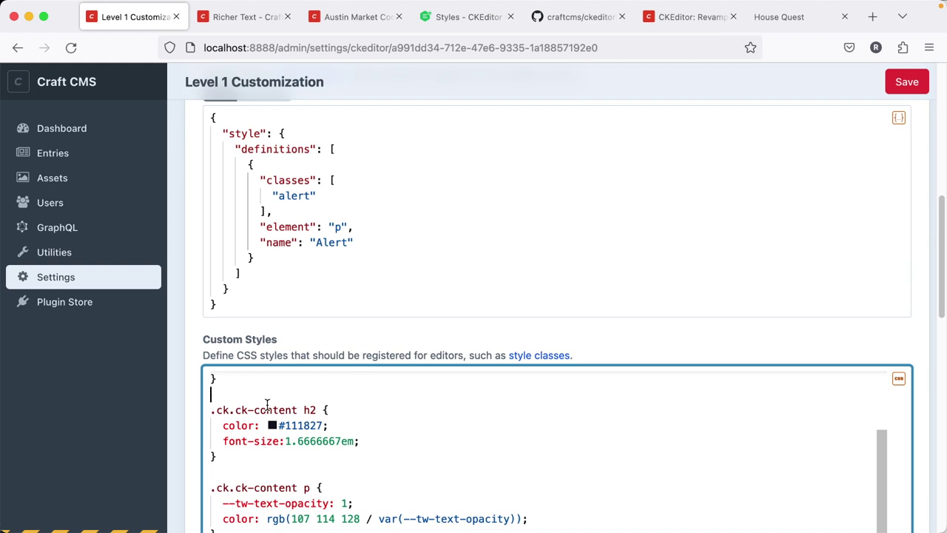
{"action": "key", "text": "Return"}
{"action": "key", "text": "Return"}
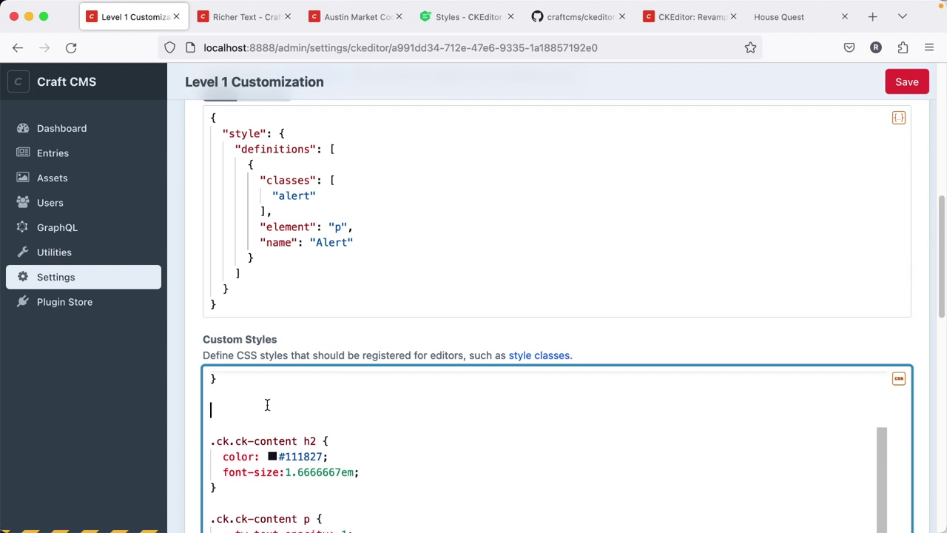
{"action": "type", "text": ".ck"}
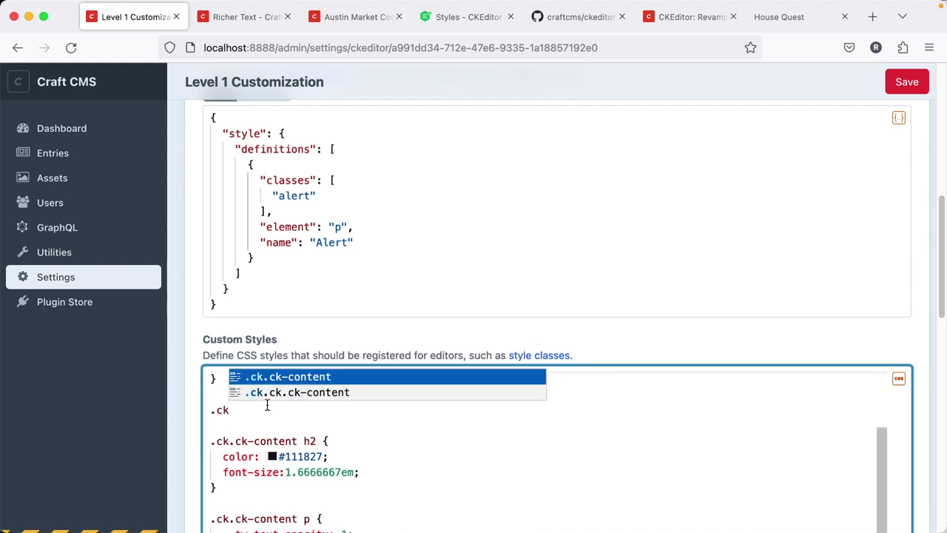
{"action": "key", "text": "Return"}
{"action": "type", "text": "{"}
{"action": "key", "text": "Return"}
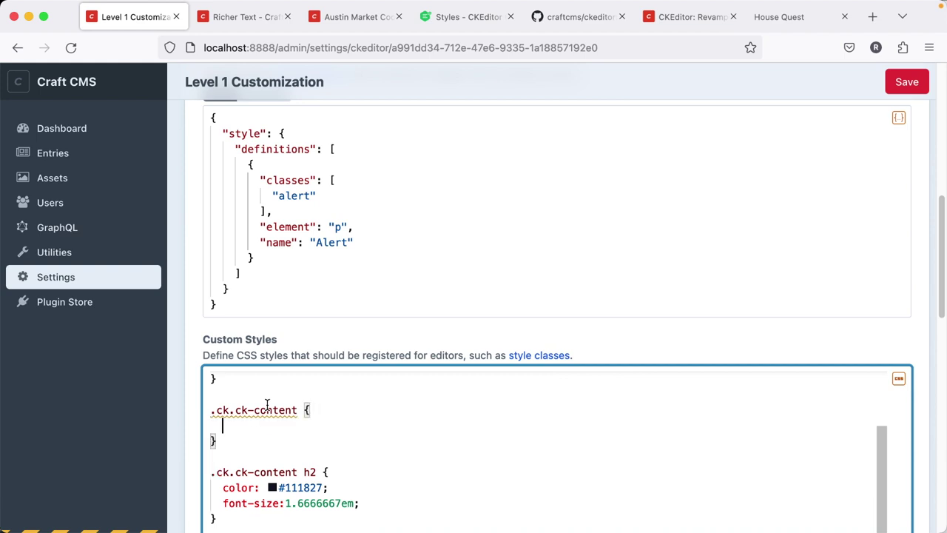
{"action": "key", "text": "Down"}
{"action": "key", "text": "shift+Up"}
{"action": "key", "text": "shift+Up"}
{"action": "key", "text": "shift+Up"}
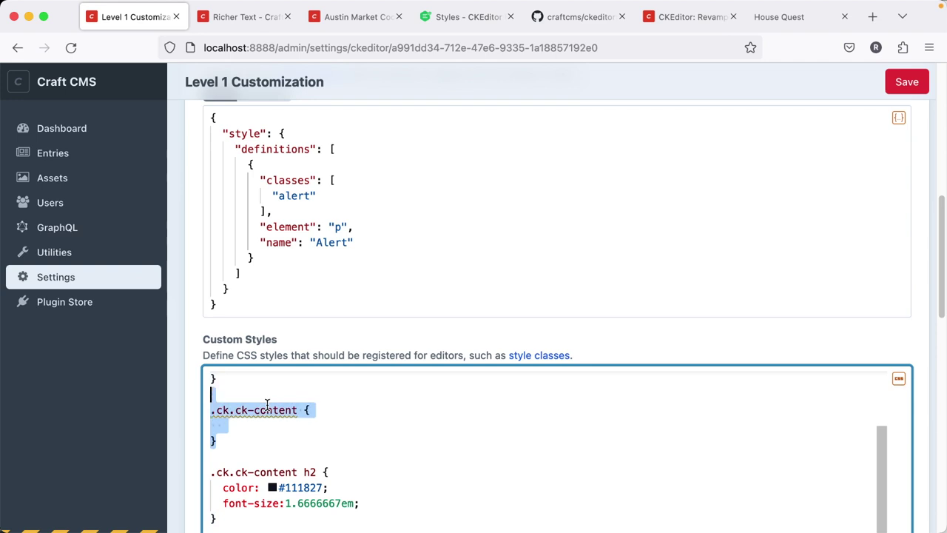
{"action": "key", "text": "BackSpace"}
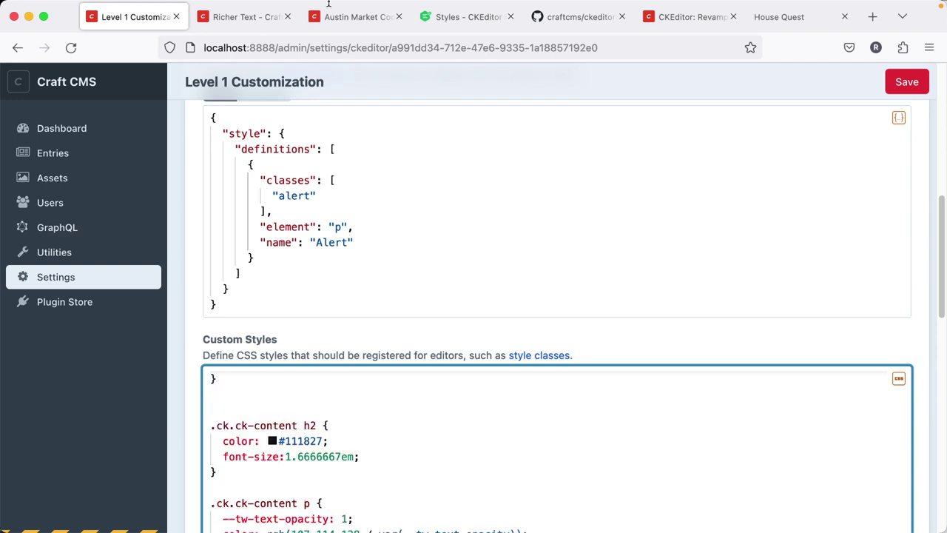
Examine the alert style definition in Config Options and compare its JSON and JavaScript versions.
{"action": "left_click", "coordinate": [266, 256]}
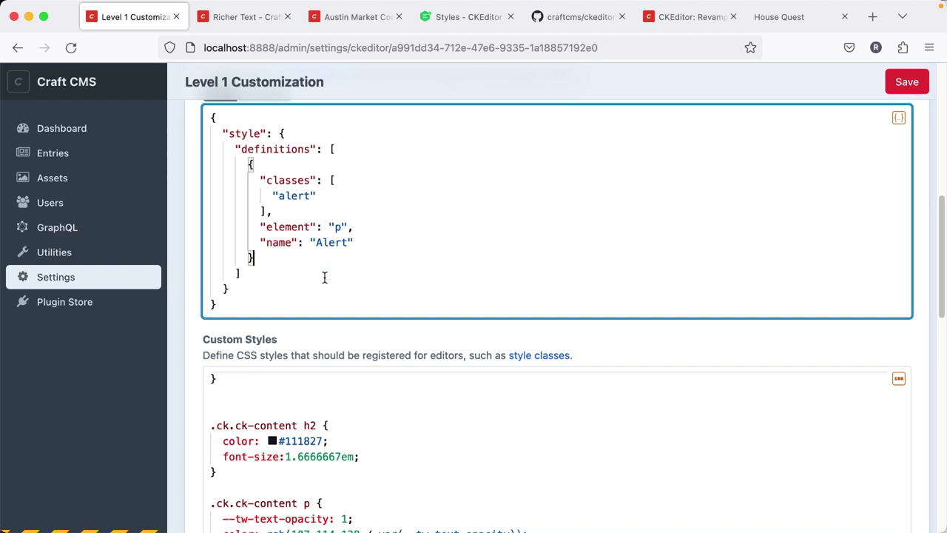
{"action": "scroll", "coordinate": [331, 325], "scroll_direction": "down", "scroll_amount": 1}
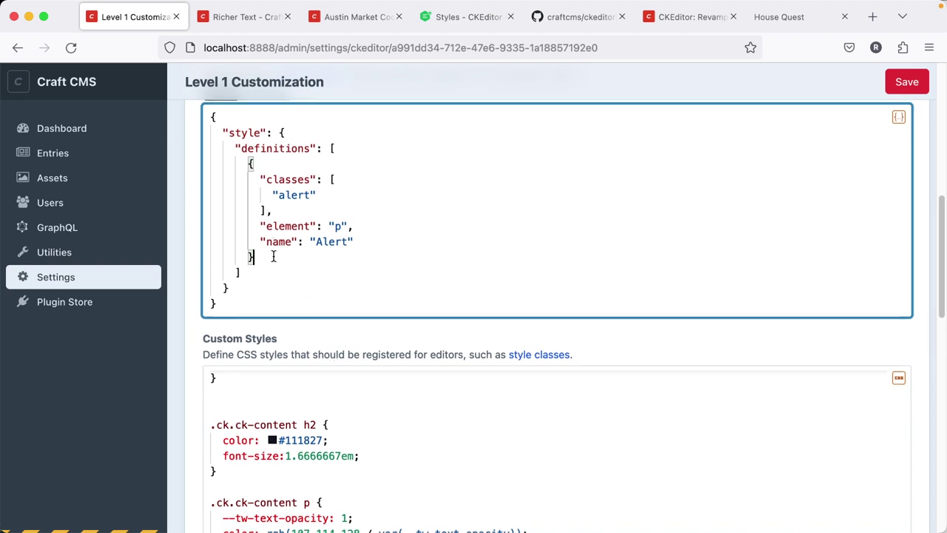
{"action": "left_click", "coordinate": [318, 195]}
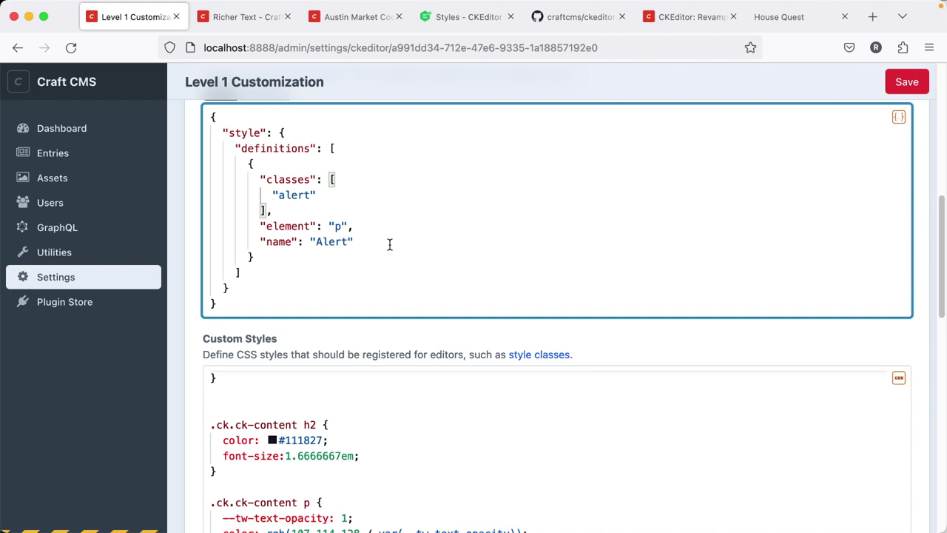
{"action": "scroll", "coordinate": [389, 255], "scroll_direction": "up", "scroll_amount": 2}
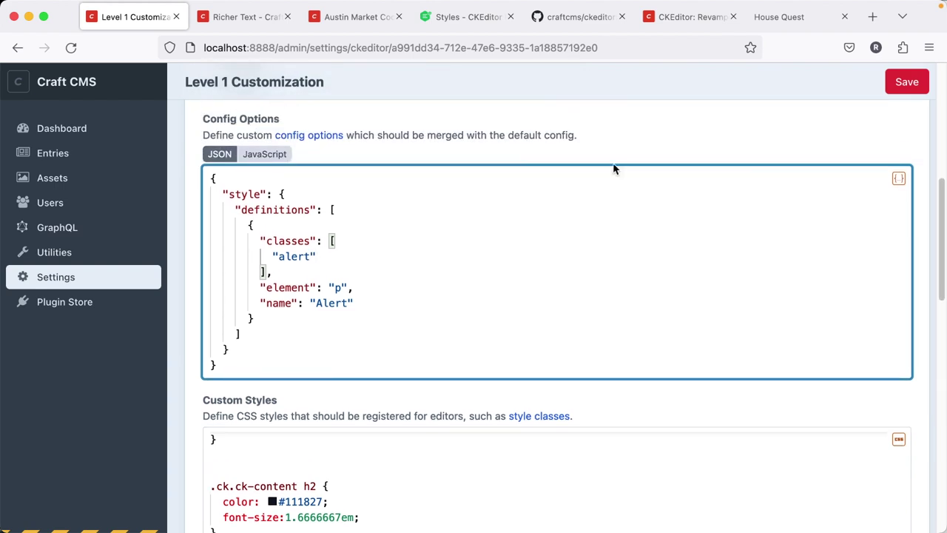
{"action": "left_click", "coordinate": [250, 161]}
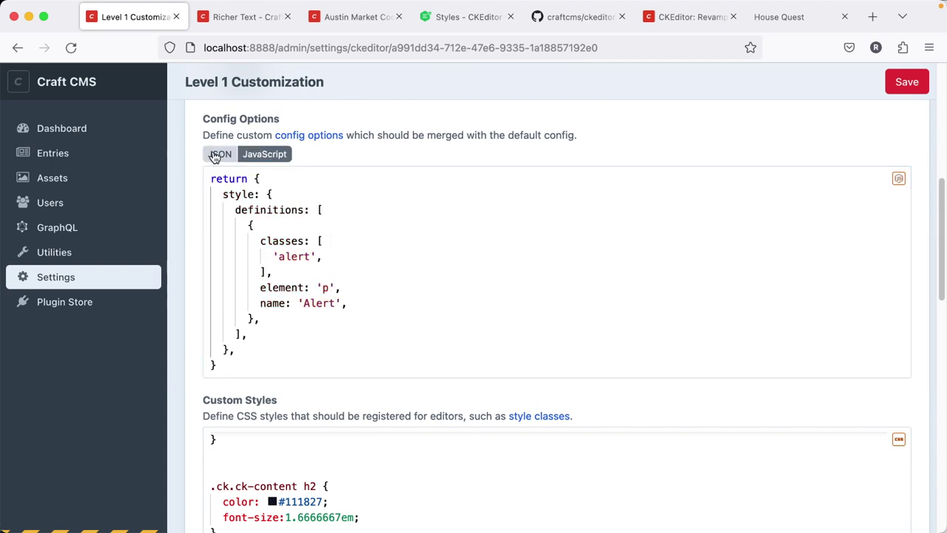
{"action": "left_click", "coordinate": [215, 157]}
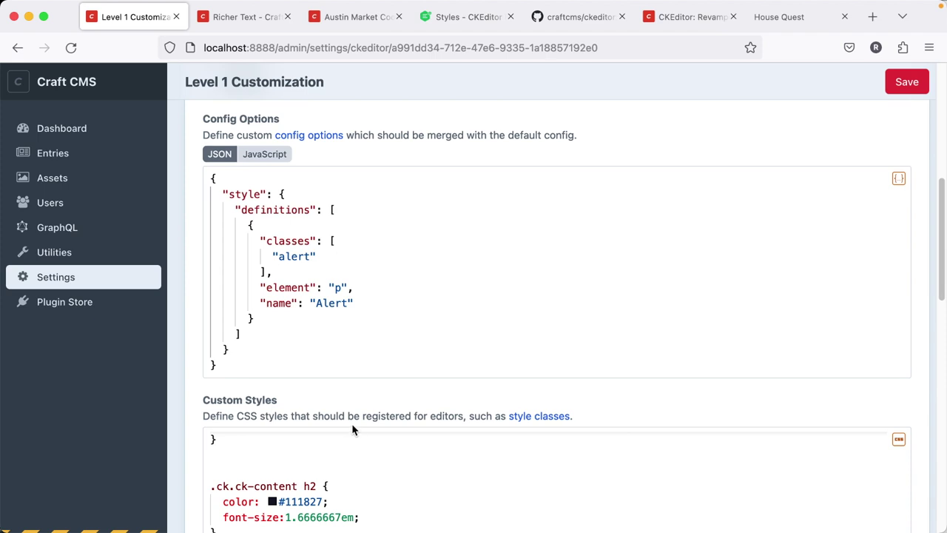
Review the Custom Styles CSS down to the .alert and .alert::before rules.
{"action": "scroll", "coordinate": [352, 424], "scroll_direction": "down", "scroll_amount": 1}
{"action": "scroll", "coordinate": [352, 423], "scroll_direction": "up", "scroll_amount": 1}
{"action": "scroll", "coordinate": [353, 423], "scroll_direction": "down", "scroll_amount": 3}
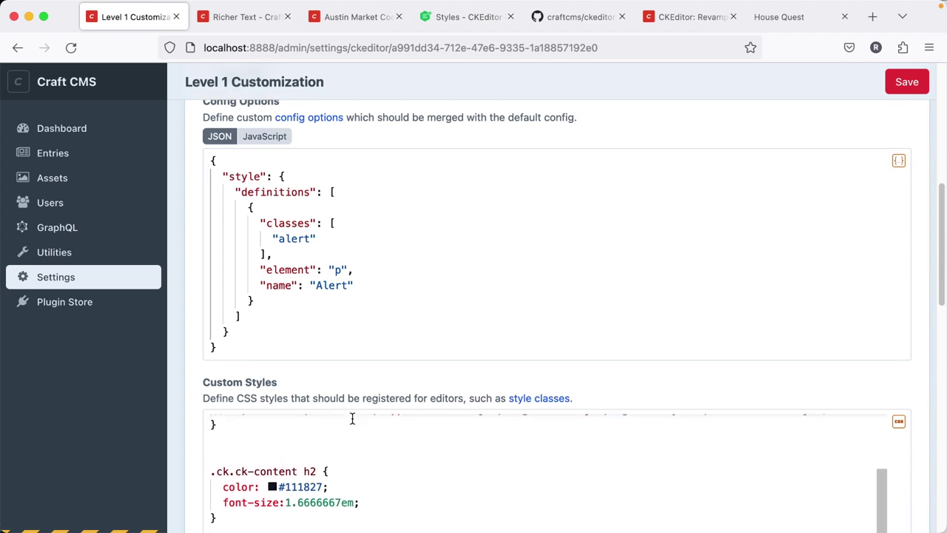
{"action": "scroll", "coordinate": [388, 357], "scroll_direction": "down", "scroll_amount": 10}
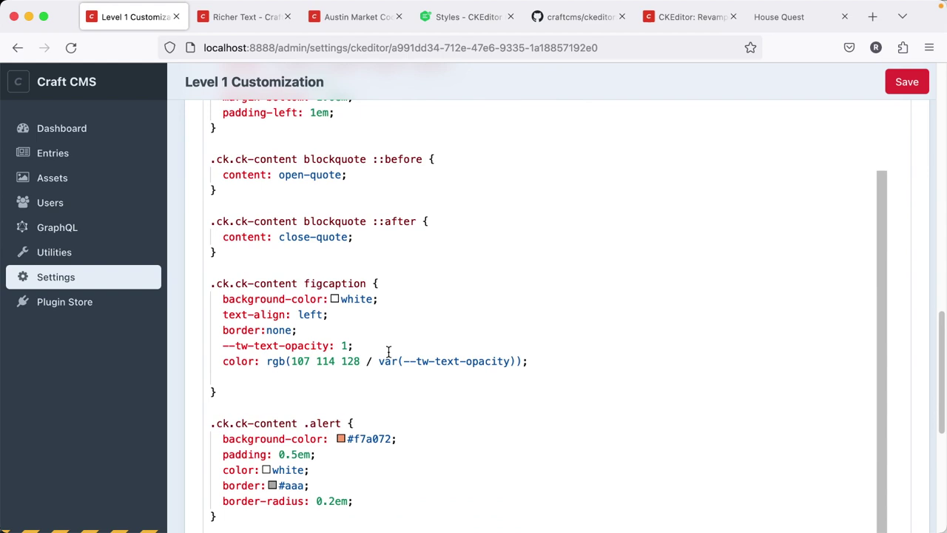
{"action": "scroll", "coordinate": [388, 352], "scroll_direction": "down", "scroll_amount": 8}
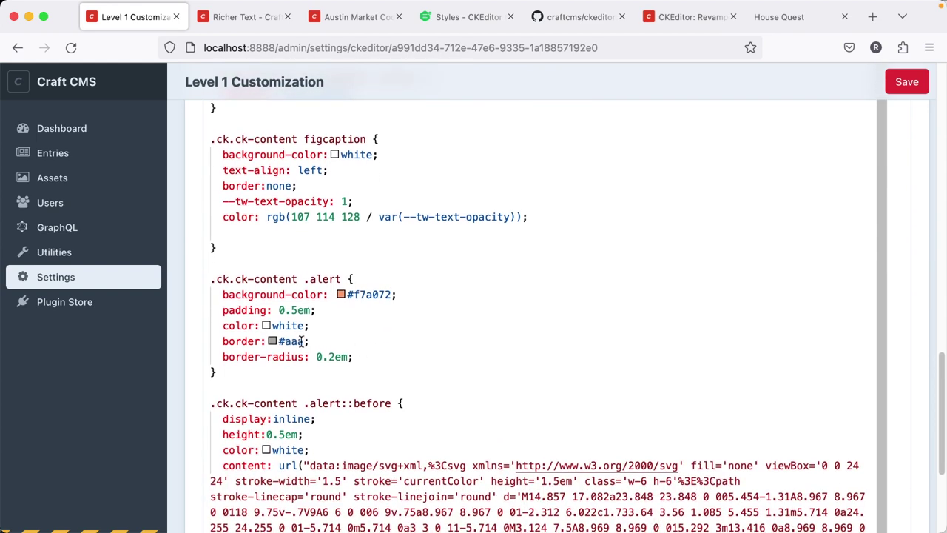
Inspect the border color and border-radius declarations of the .alert rule, down to the start of .alert::before.
{"action": "left_click", "coordinate": [273, 341]}
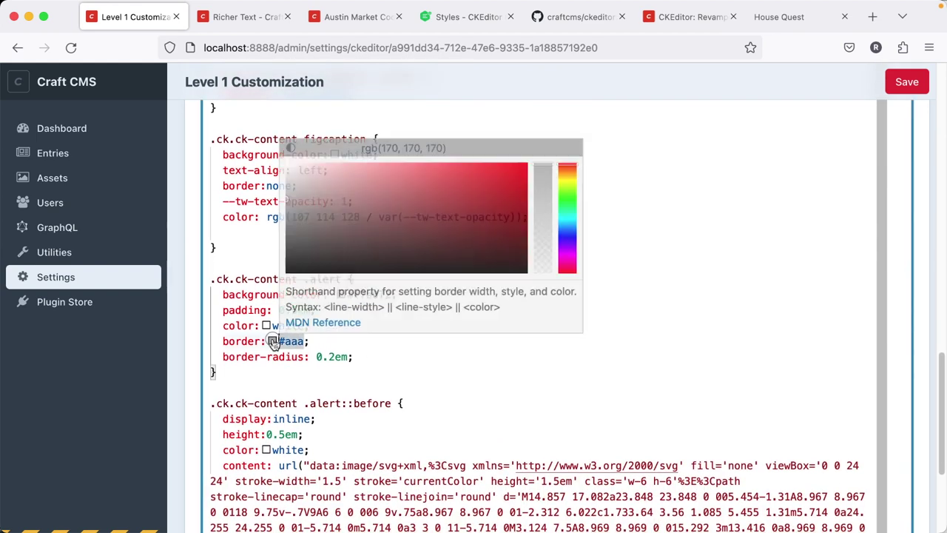
{"action": "left_click", "coordinate": [328, 358]}
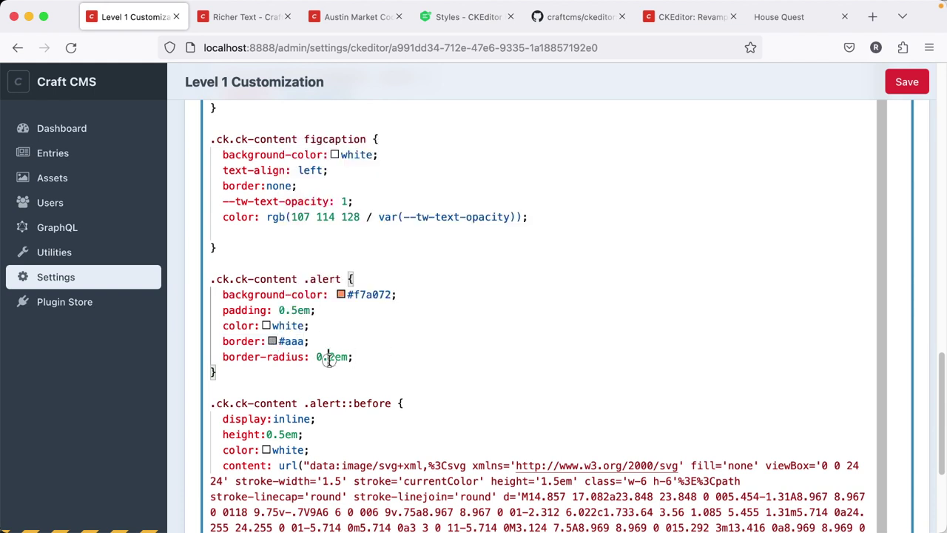
{"action": "key", "text": "Up"}
{"action": "key", "text": "Down"}
{"action": "key", "text": "Down"}
{"action": "key", "text": "Down"}
{"action": "key", "text": "Down"}
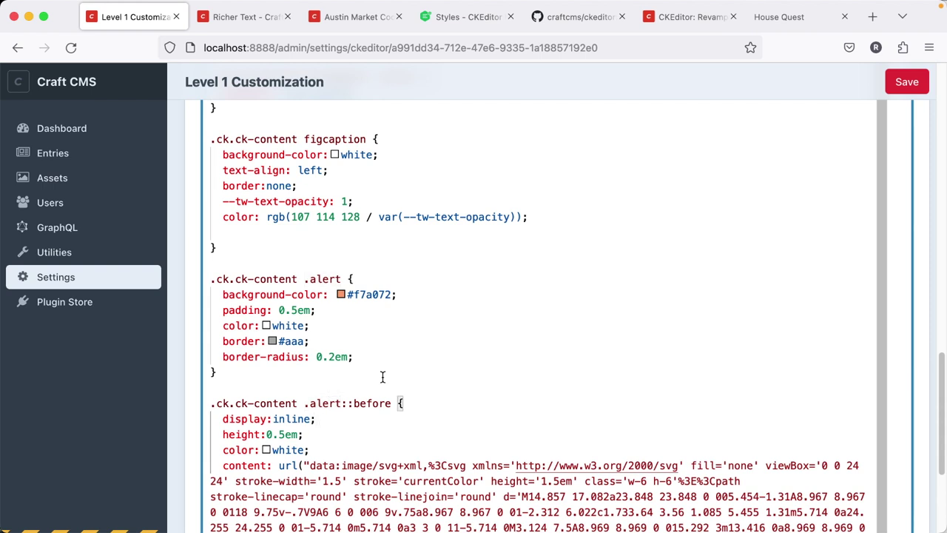
Review the Level 1 Customization config from Custom Styles back through Config Options and Heading Levels to the Toolbar.
{"action": "scroll", "coordinate": [381, 369], "scroll_direction": "up", "scroll_amount": 10}
{"action": "scroll", "coordinate": [379, 367], "scroll_direction": "up", "scroll_amount": 2}
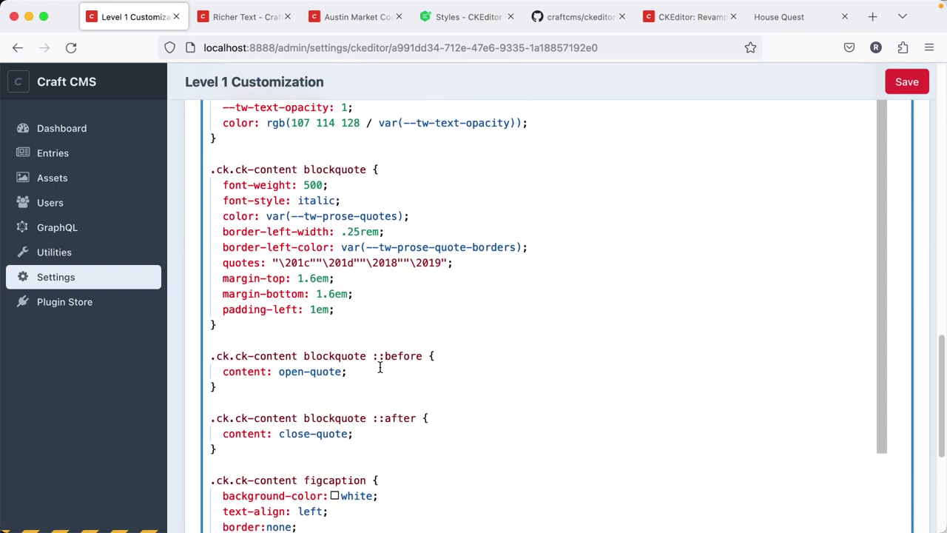
{"action": "scroll", "coordinate": [379, 367], "scroll_direction": "up", "scroll_amount": 7}
{"action": "scroll", "coordinate": [378, 370], "scroll_direction": "up", "scroll_amount": 2}
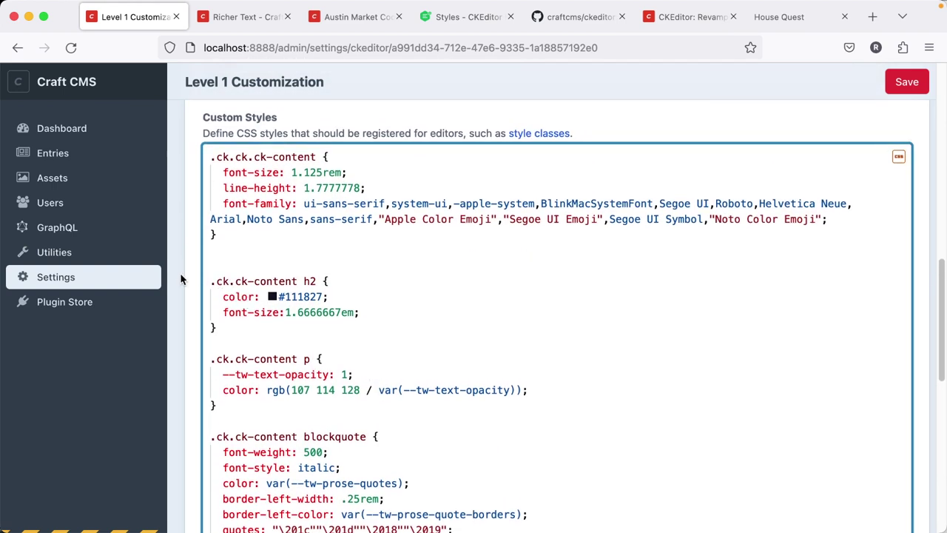
{"action": "scroll", "coordinate": [184, 280], "scroll_direction": "up", "scroll_amount": 4}
{"action": "scroll", "coordinate": [180, 281], "scroll_direction": "up", "scroll_amount": 9}
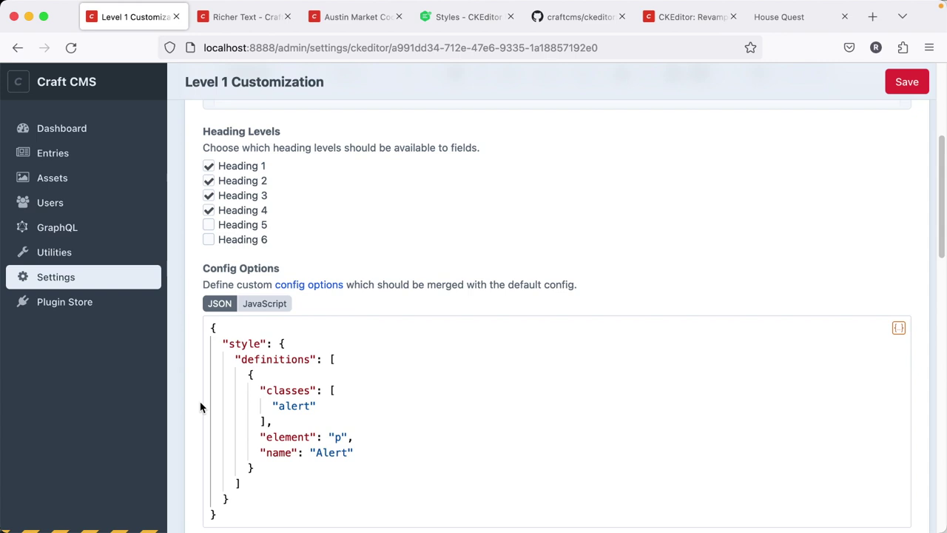
{"action": "scroll", "coordinate": [199, 407], "scroll_direction": "up", "scroll_amount": 6}
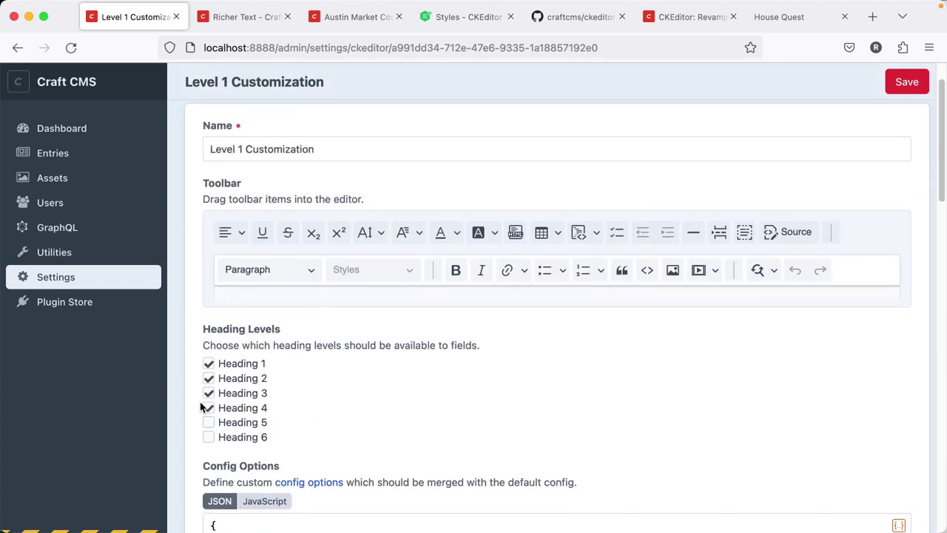